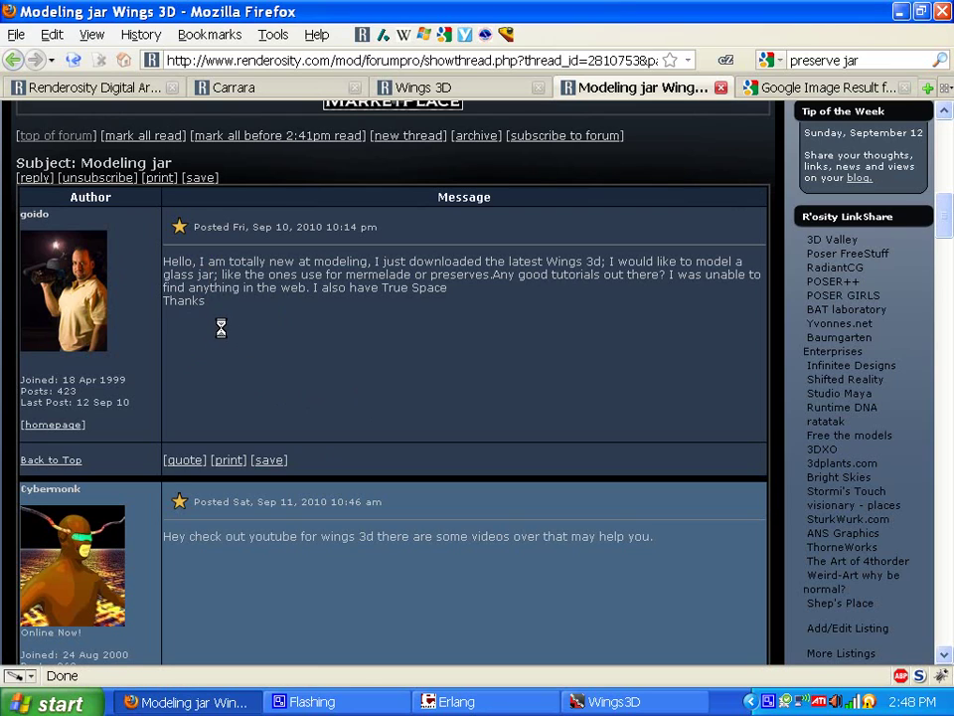
{"action": "scroll", "coordinate": [363, 379], "scroll_direction": "down", "scroll_amount": 2}
{"action": "scroll", "coordinate": [362, 379], "scroll_direction": "up", "scroll_amount": 4}
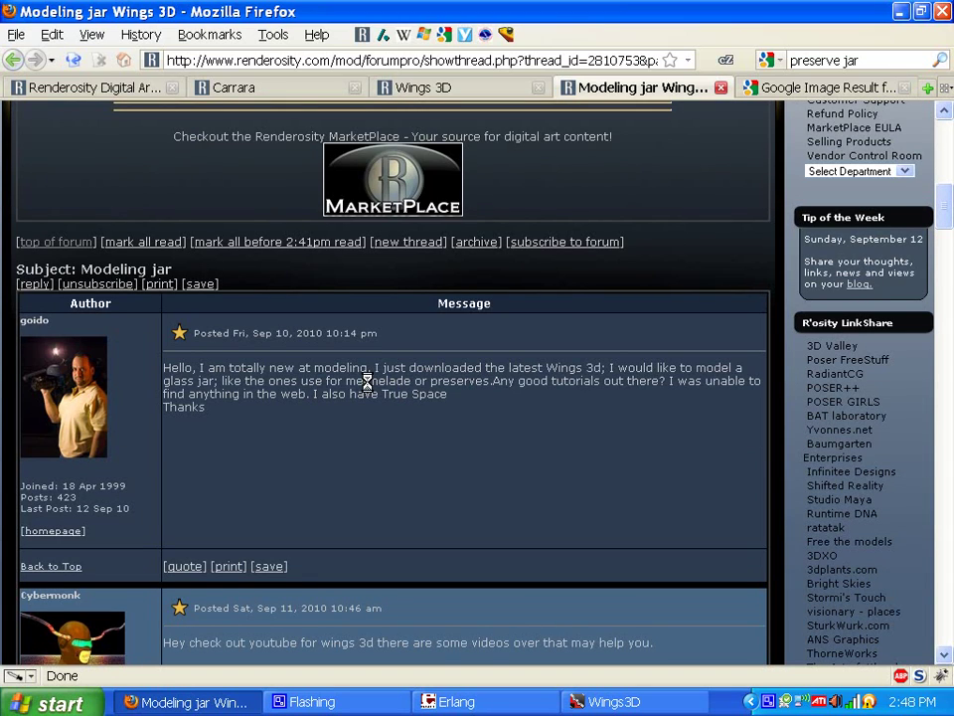
{"action": "scroll", "coordinate": [308, 376], "scroll_direction": "down", "scroll_amount": 2}
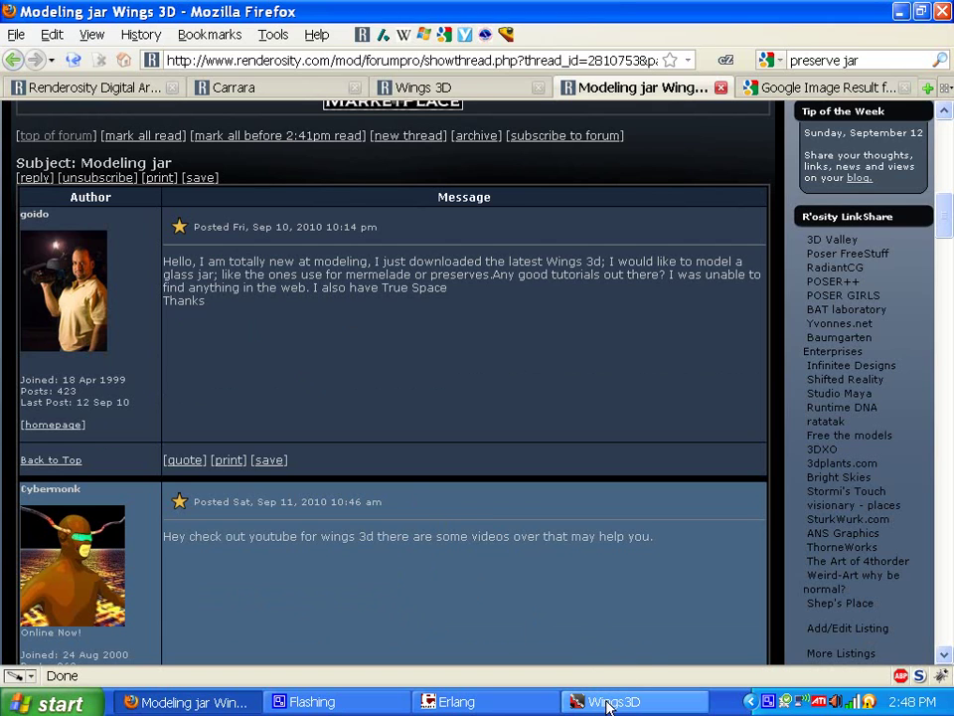
View the reference photo of two glass preserve jars with orange seals.
{"action": "left_click", "coordinate": [792, 92]}
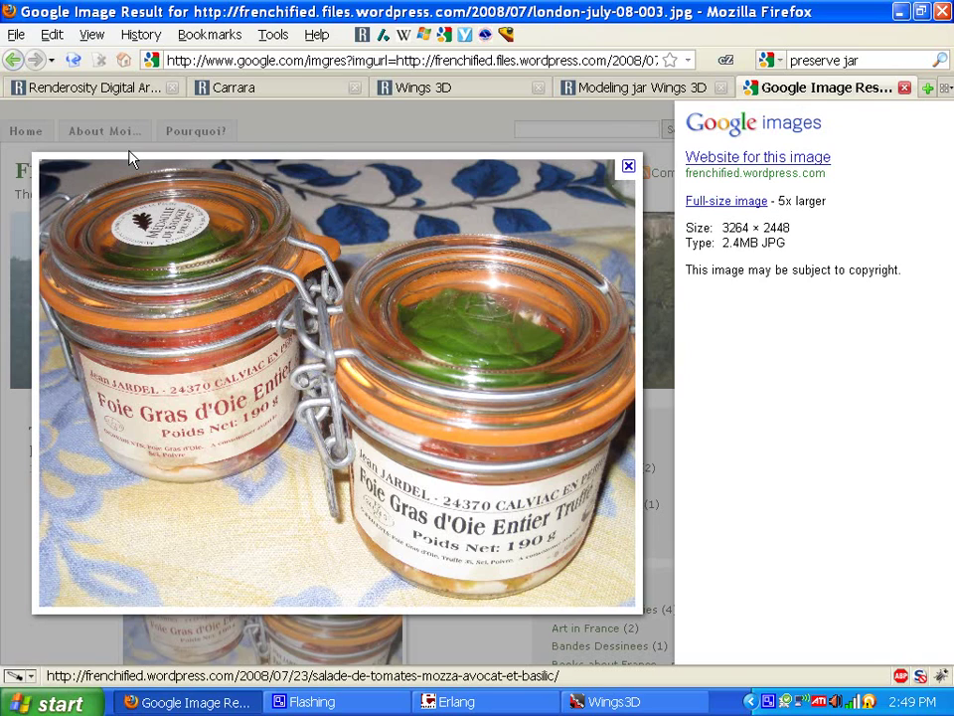
Bring Wings 3D forward and check its version in Help > About.
{"action": "left_click", "coordinate": [608, 702]}
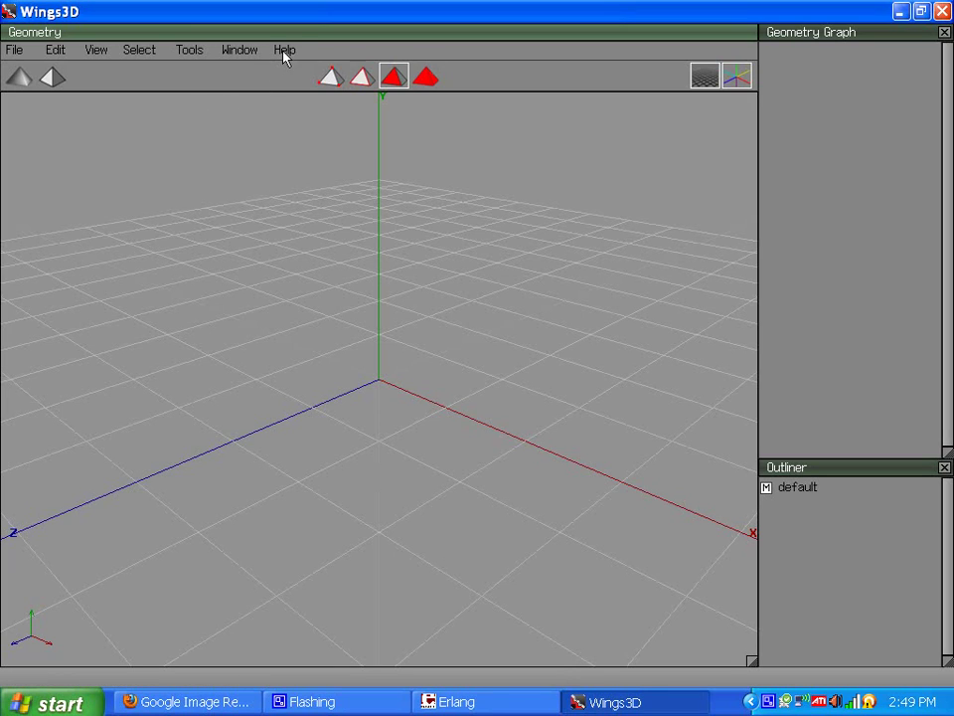
{"action": "left_click", "coordinate": [285, 51]}
{"action": "left_click", "coordinate": [341, 260]}
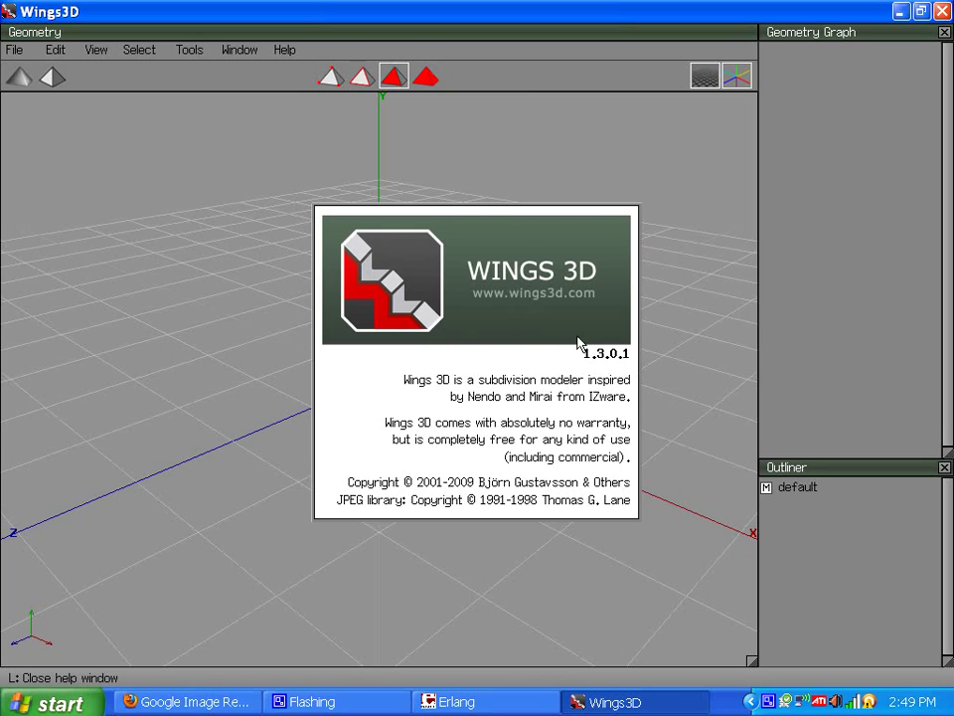
{"action": "left_click", "coordinate": [475, 164]}
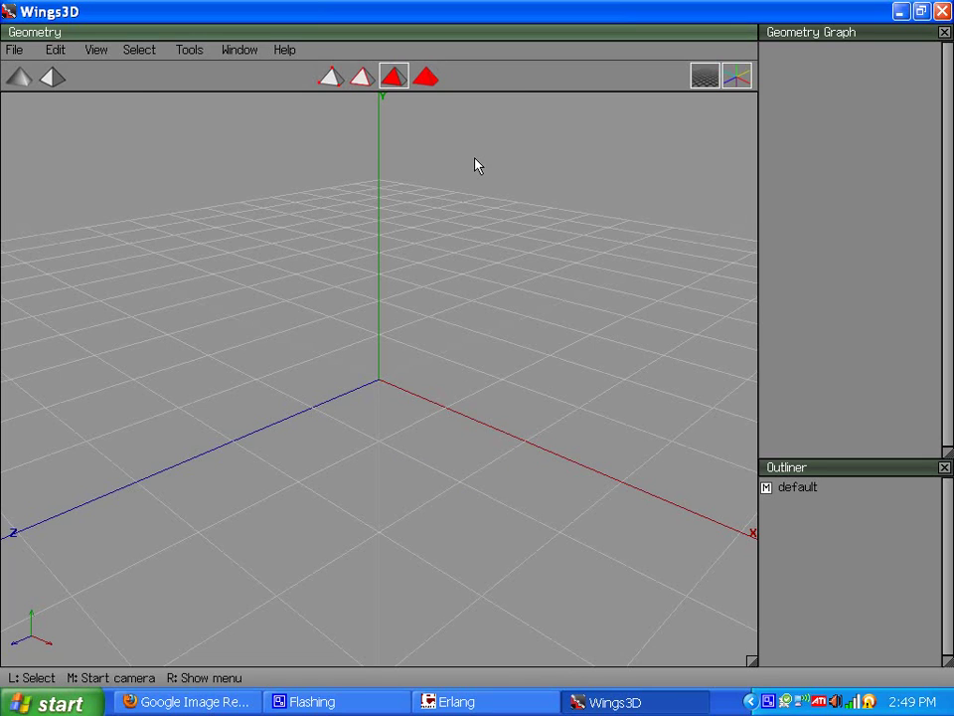
Review the Camera settings in Edit > Preferences and keep them.
{"action": "left_click", "coordinate": [60, 51]}
{"action": "left_click", "coordinate": [66, 179]}
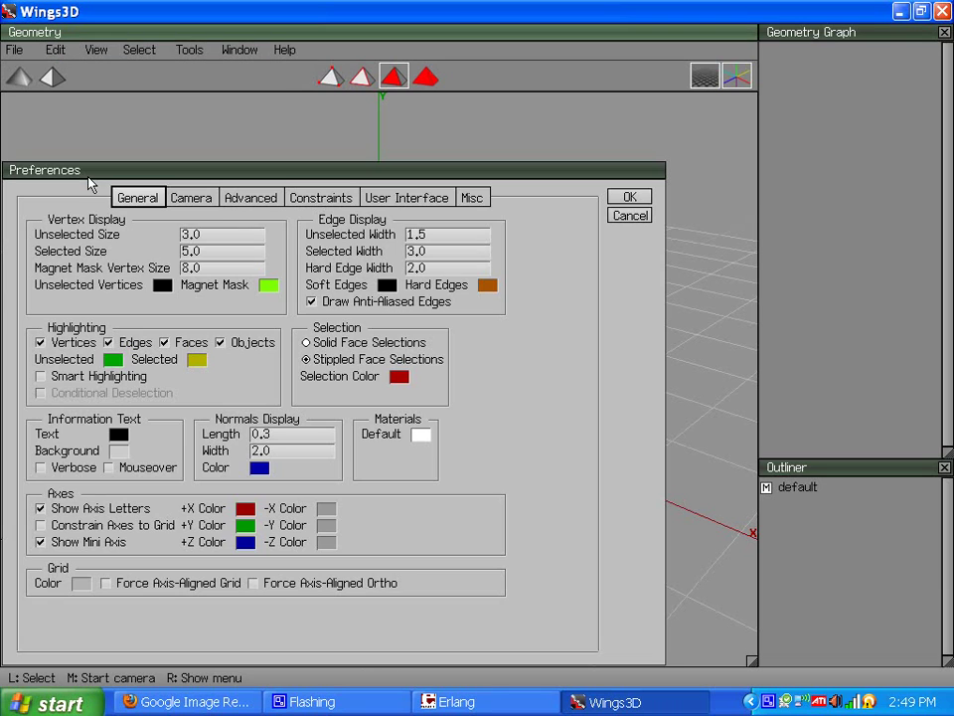
{"action": "left_click", "coordinate": [193, 197]}
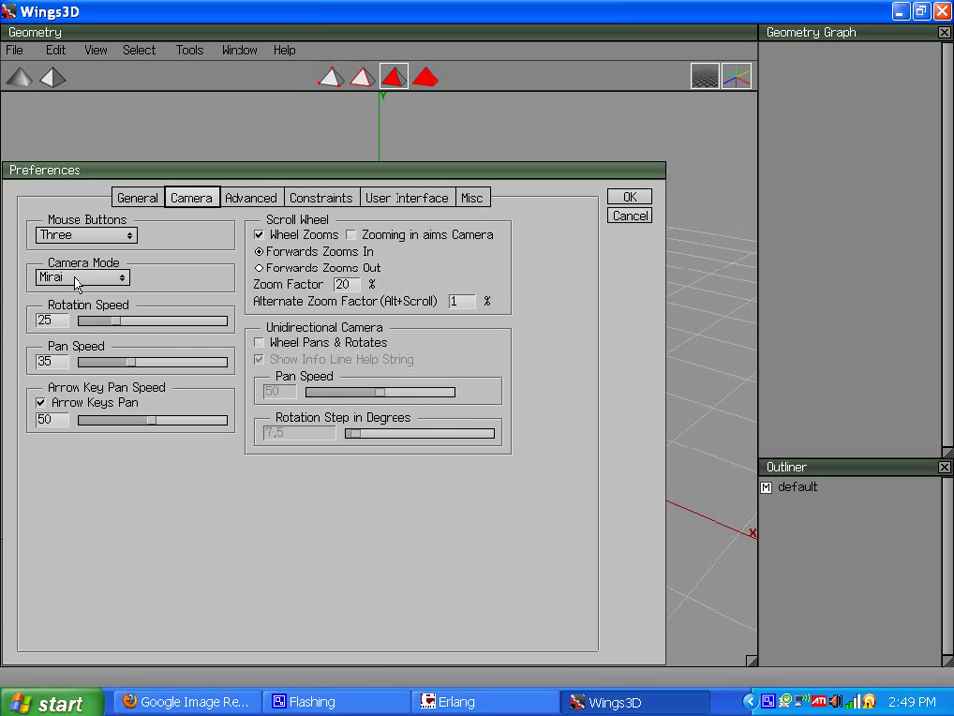
{"action": "left_click", "coordinate": [629, 198]}
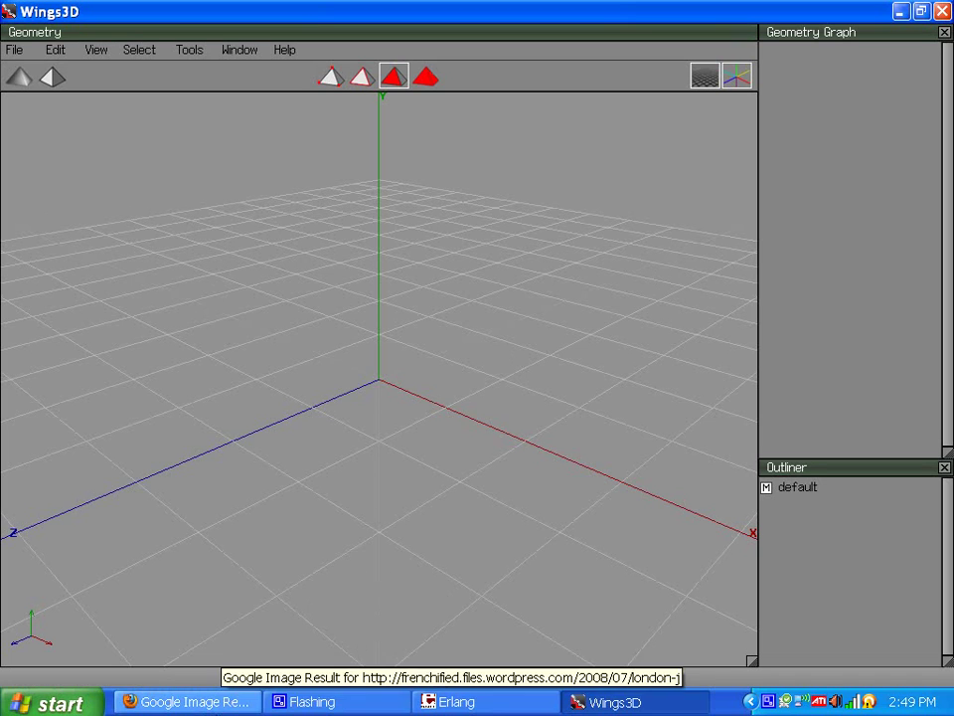
{"action": "left_click", "coordinate": [212, 700]}
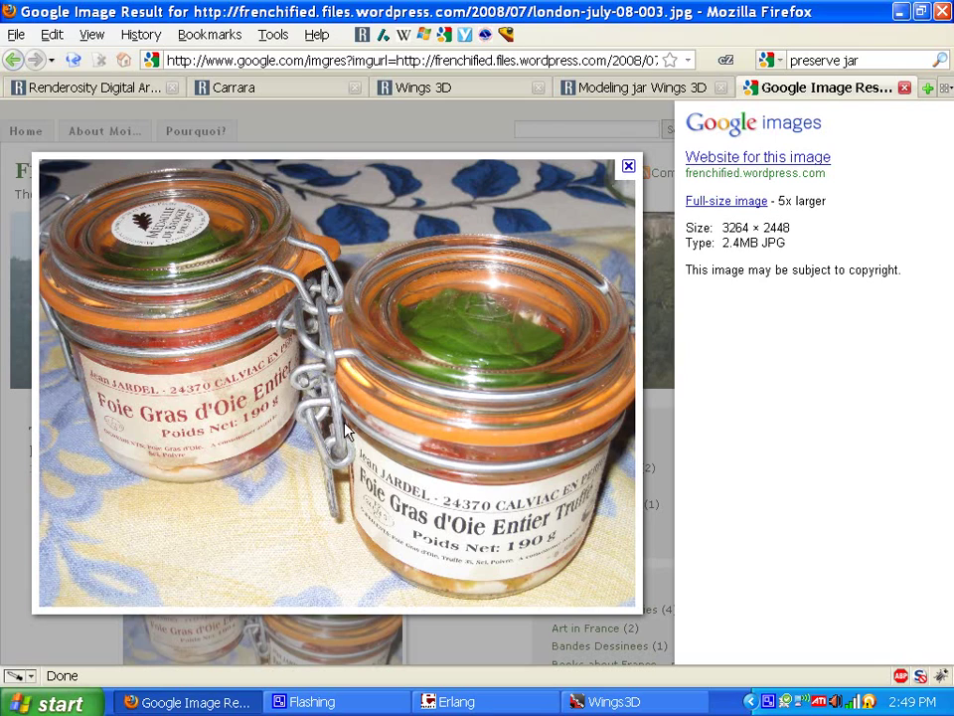
{"action": "left_click", "coordinate": [603, 703]}
Add a cylinder and scale it flat along Y into a squat disc.
{"action": "right_click", "coordinate": [284, 195]}
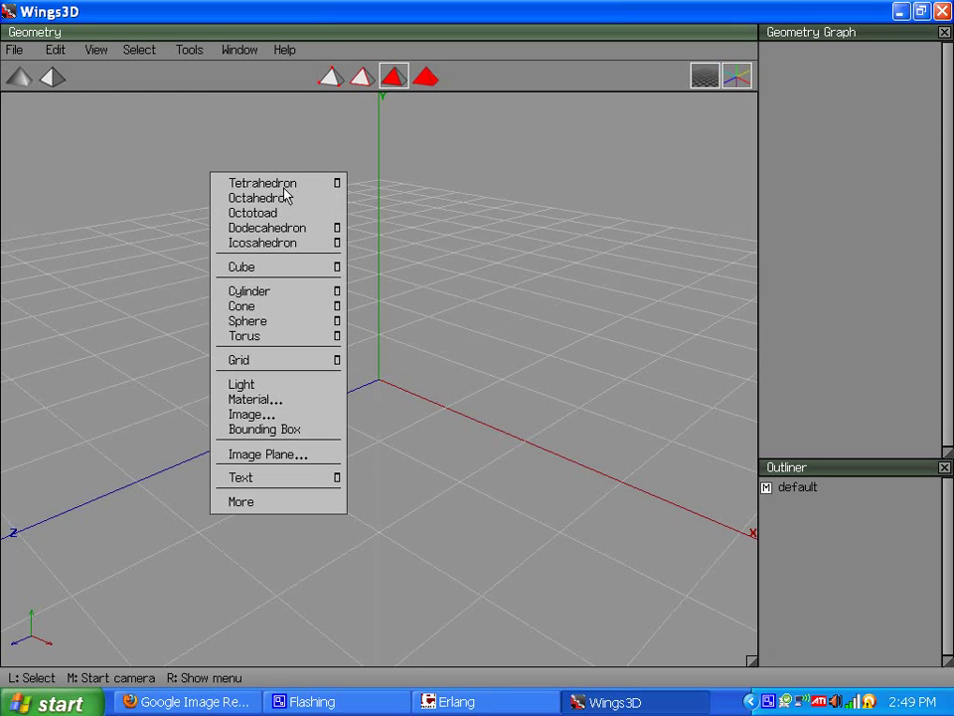
{"action": "left_click", "coordinate": [288, 296]}
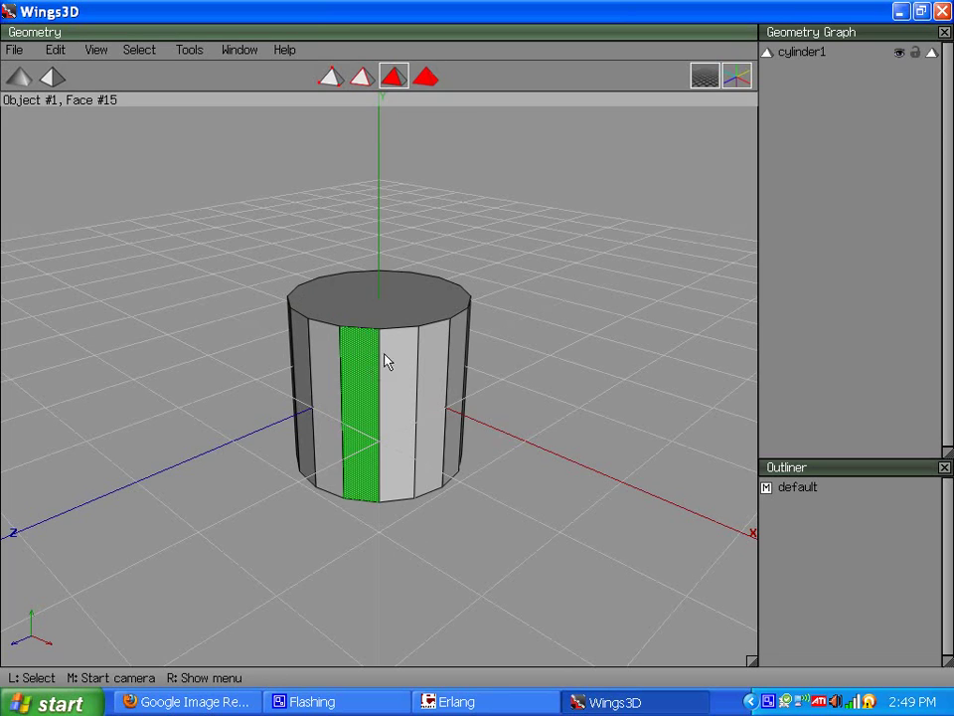
{"action": "left_click", "coordinate": [425, 76]}
{"action": "left_click", "coordinate": [395, 301]}
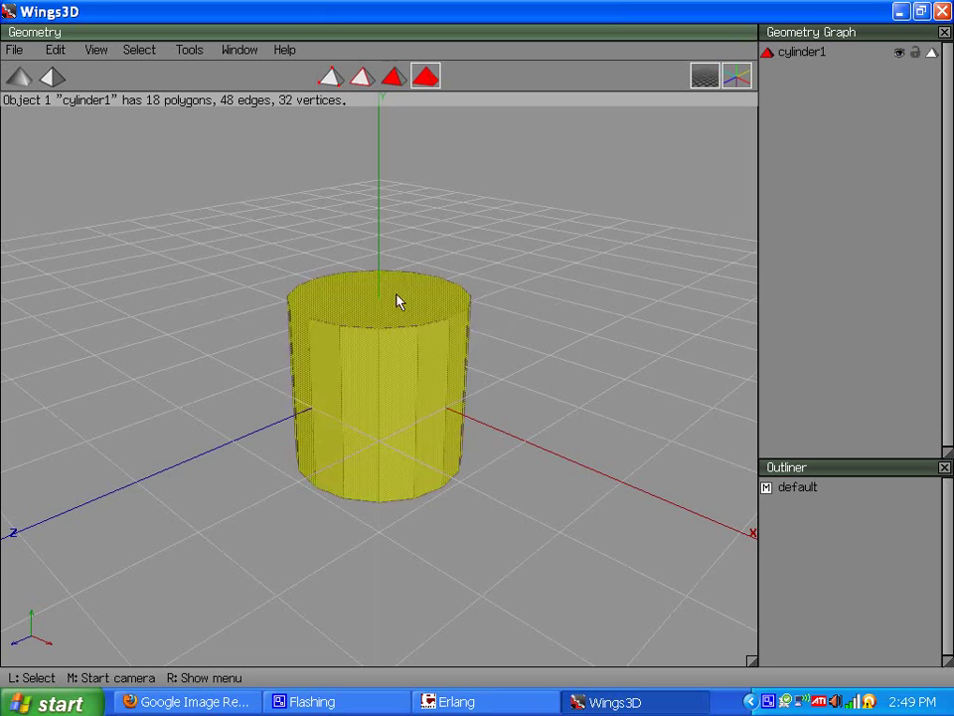
{"action": "right_click", "coordinate": [330, 213]}
{"action": "left_click", "coordinate": [321, 251]}
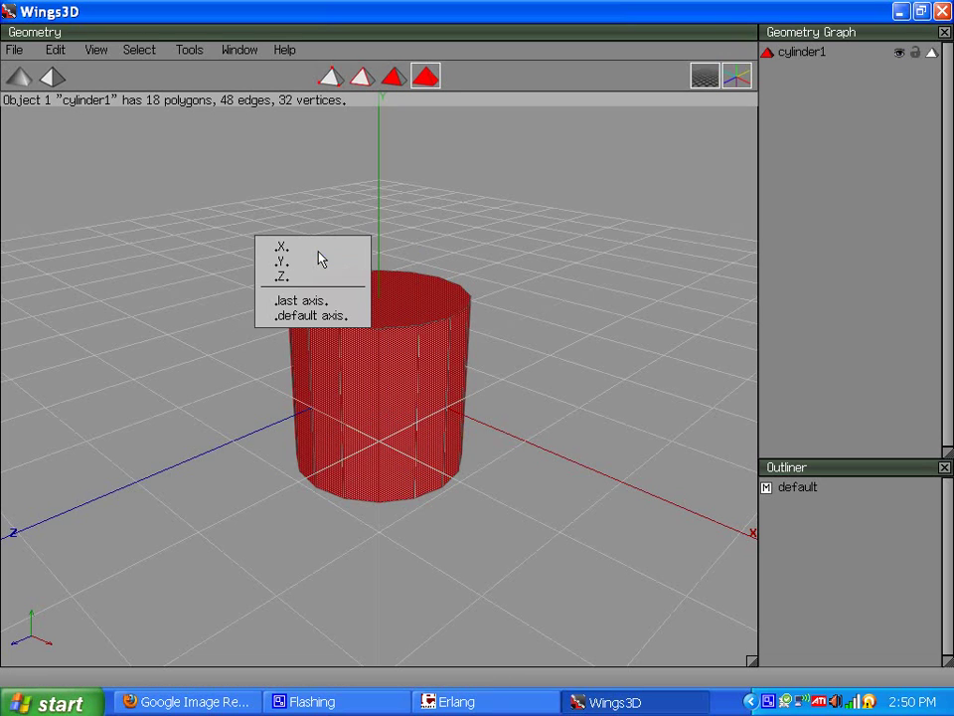
{"action": "left_click", "coordinate": [315, 268]}
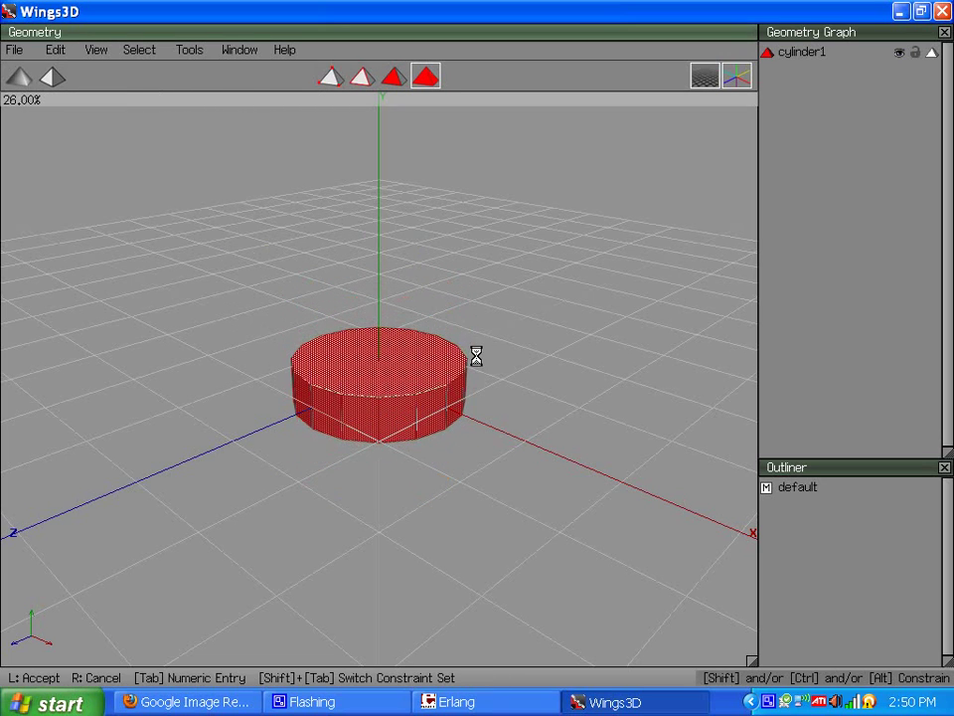
{"action": "left_click", "coordinate": [395, 242]}
Raise the disc along Y above the origin.
{"action": "right_click", "coordinate": [324, 202]}
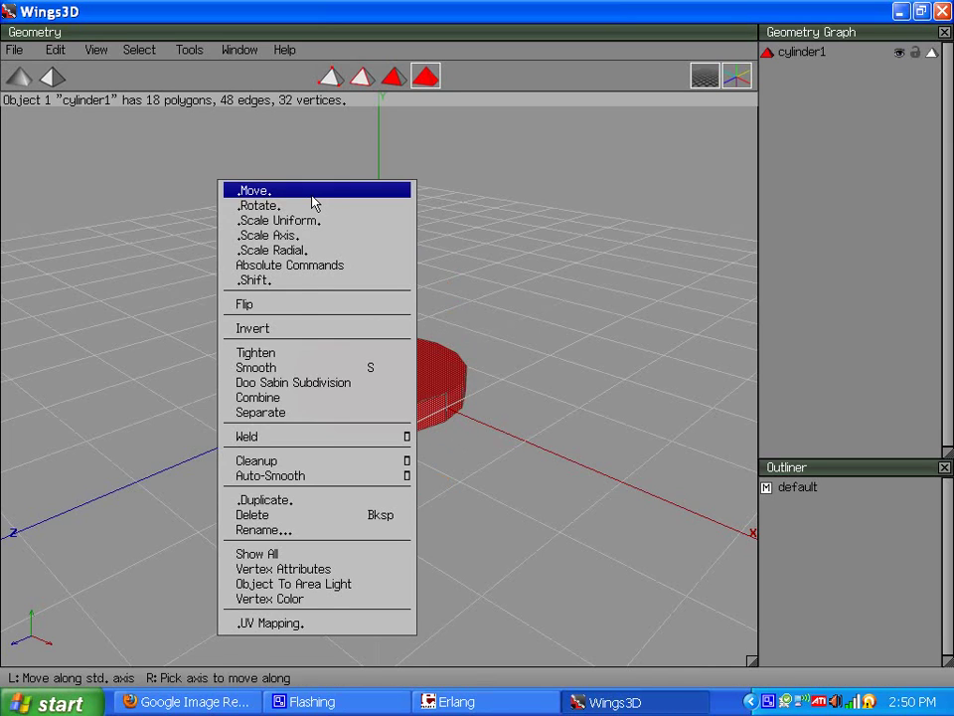
{"action": "left_click", "coordinate": [315, 203]}
{"action": "left_click", "coordinate": [296, 225]}
{"action": "left_click", "coordinate": [477, 355]}
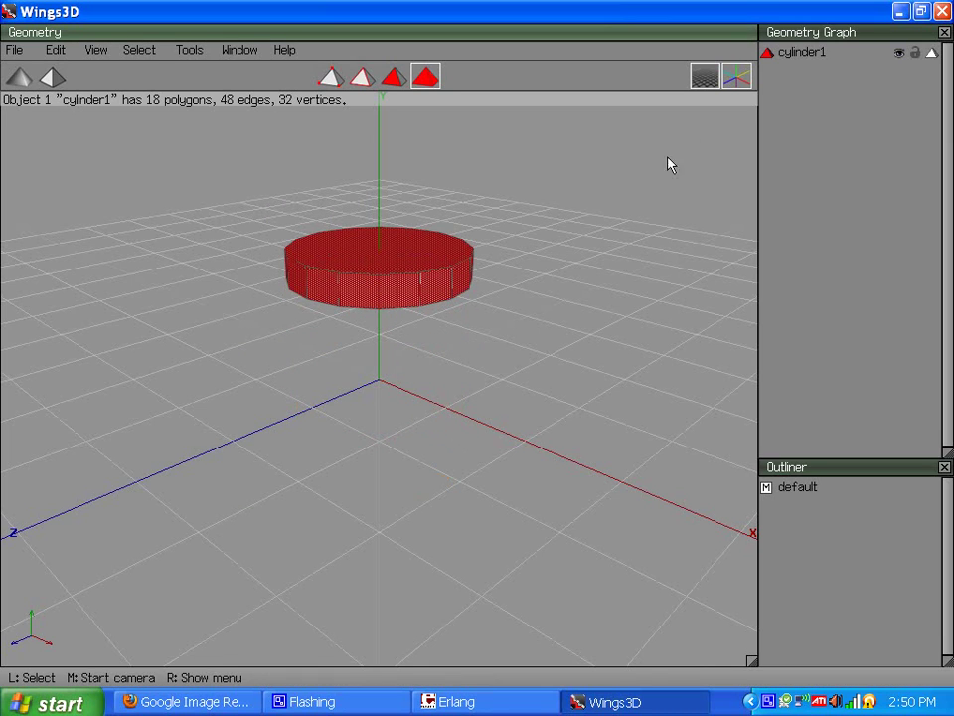
Hide the ground grid, switch to face selection, and return to the jar photo.
{"action": "left_click", "coordinate": [704, 76]}
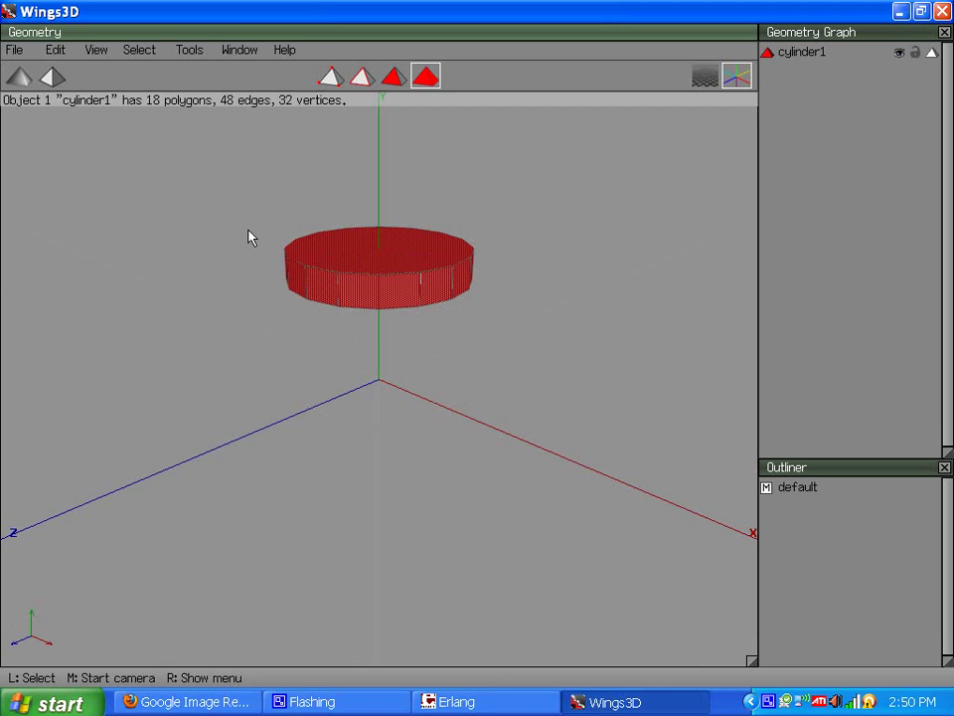
{"action": "middle_click", "coordinate": [231, 267]}
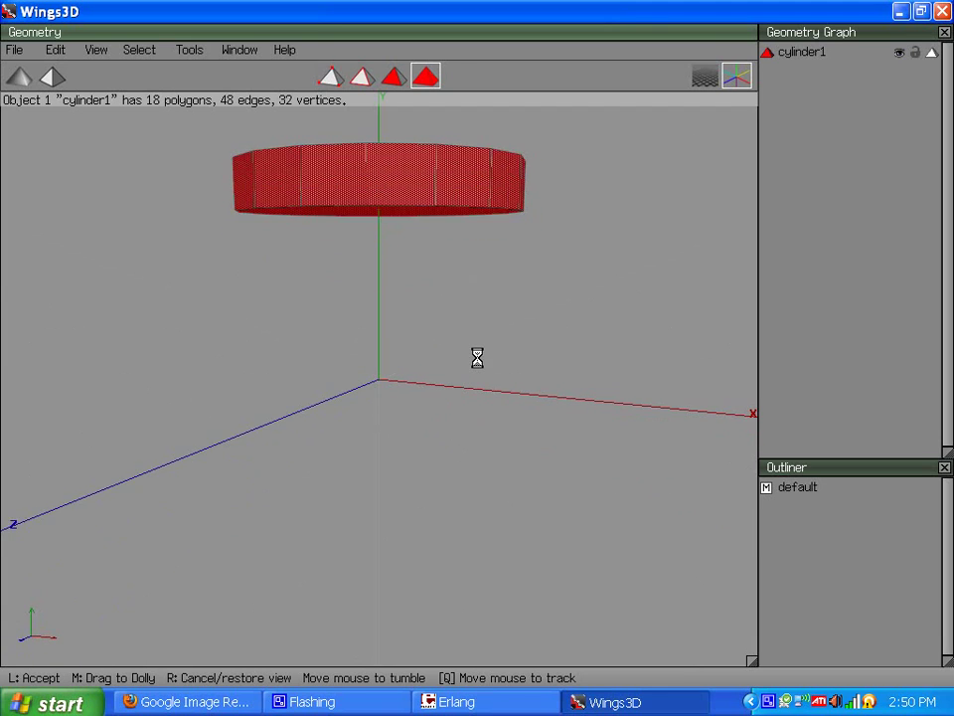
{"action": "left_click", "coordinate": [359, 169]}
{"action": "left_click", "coordinate": [393, 76]}
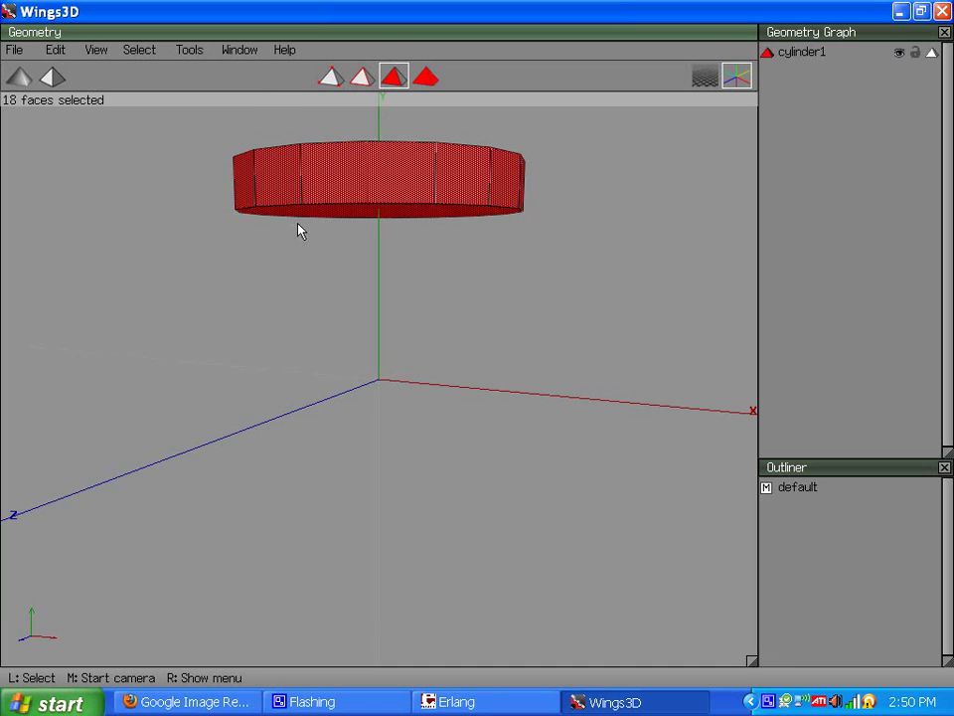
{"action": "left_click", "coordinate": [199, 702]}
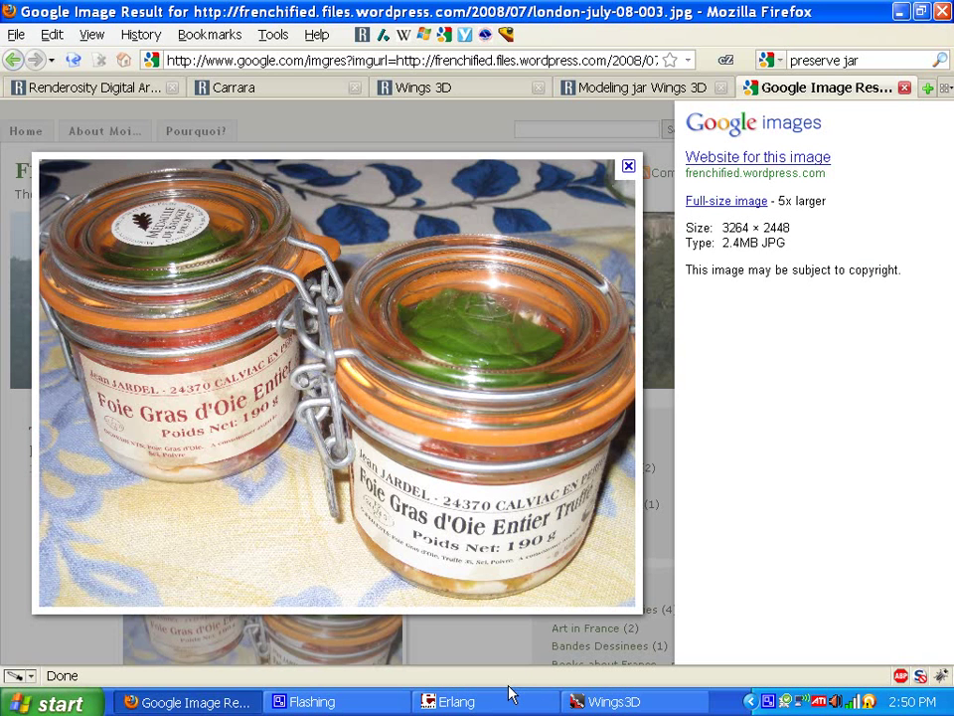
Select the disc's bottom face and extrude it along its normal.
{"action": "left_click", "coordinate": [600, 703]}
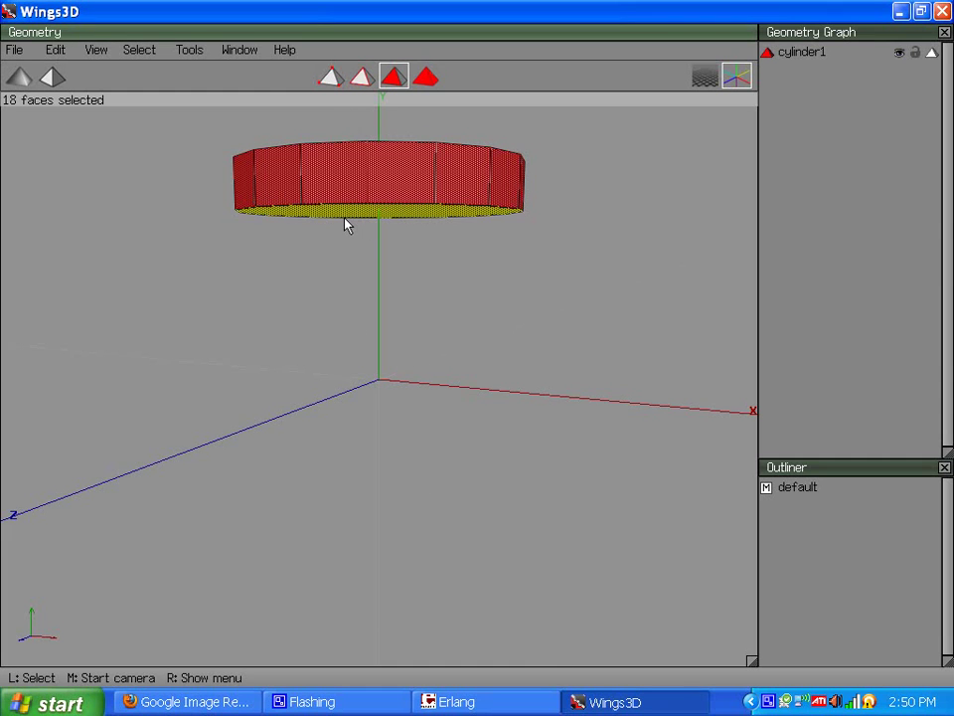
{"action": "key", "text": "space"}
{"action": "left_click", "coordinate": [345, 209]}
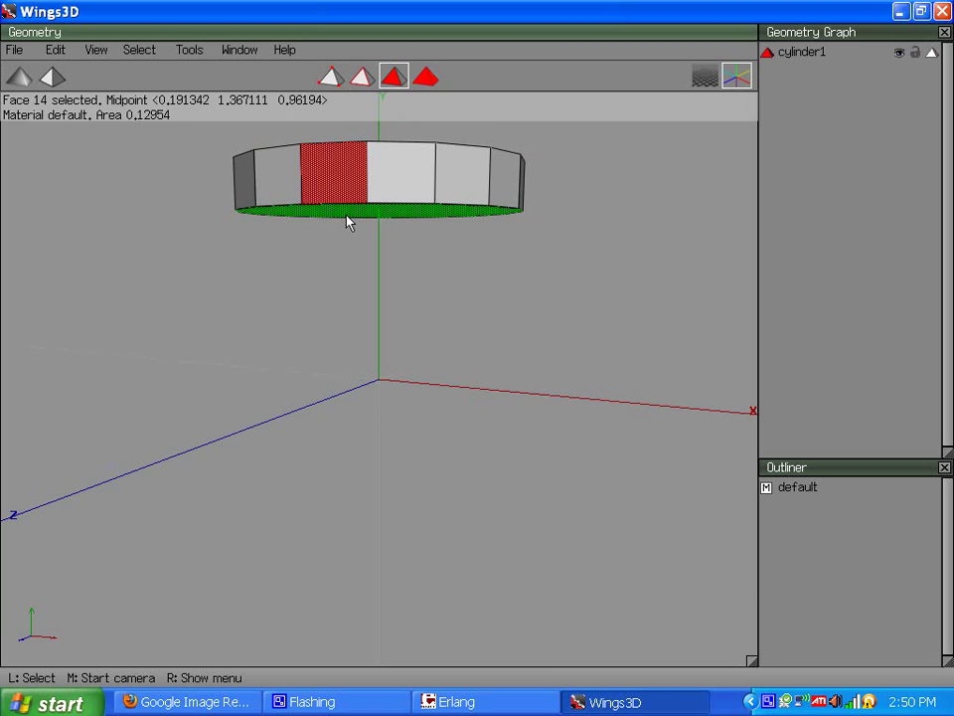
{"action": "key", "text": "space"}
{"action": "left_click", "coordinate": [353, 220]}
{"action": "middle_click", "coordinate": [317, 240]}
{"action": "left_click", "coordinate": [256, 203]}
{"action": "right_click", "coordinate": [230, 185]}
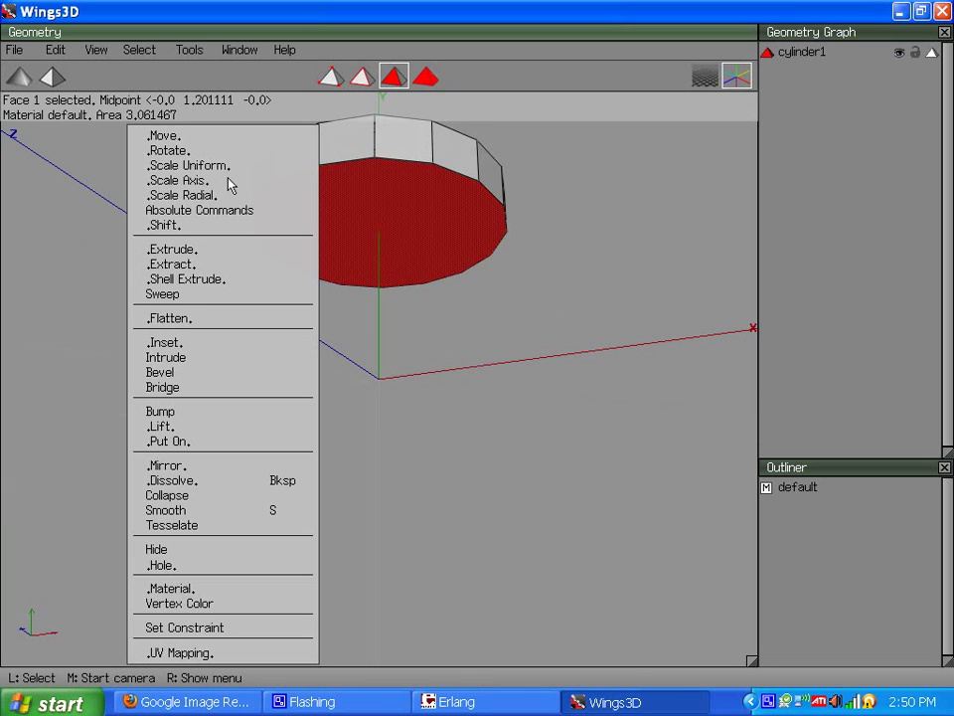
{"action": "left_click", "coordinate": [196, 249]}
{"action": "left_click", "coordinate": [191, 242]}
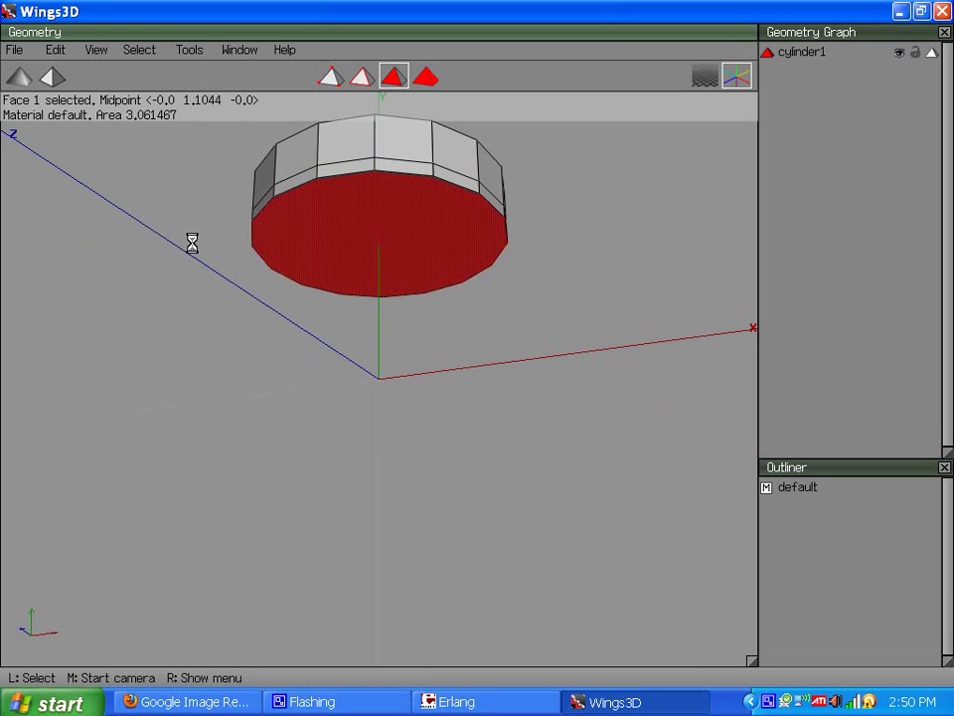
{"action": "key", "text": "space"}
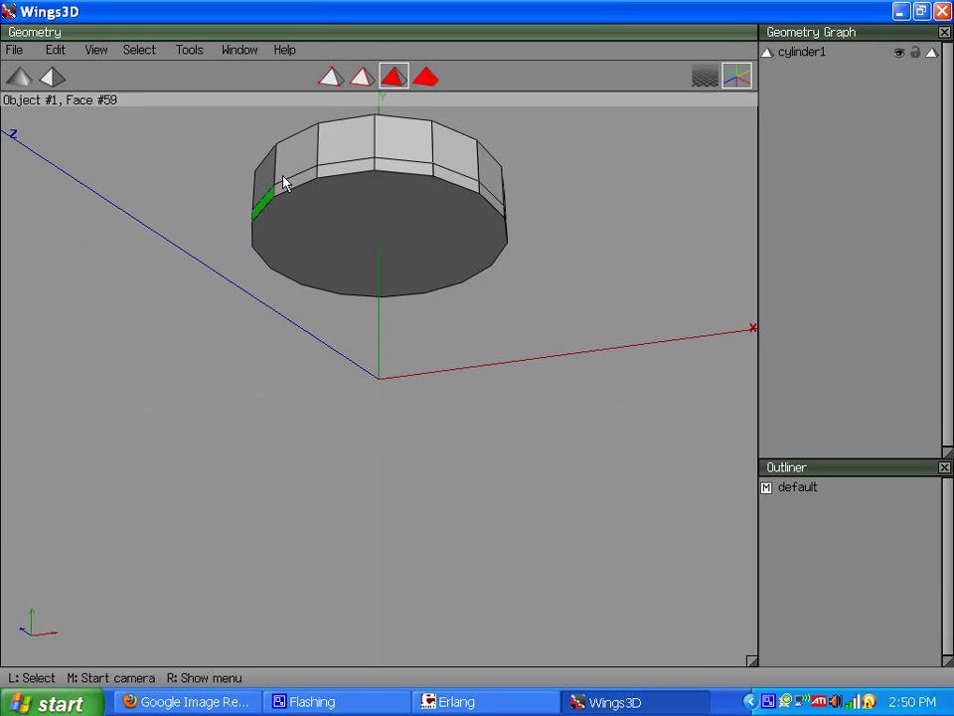
Select a vertical side edge, extend to its edge ring, and convert to faces.
{"action": "left_click", "coordinate": [361, 76]}
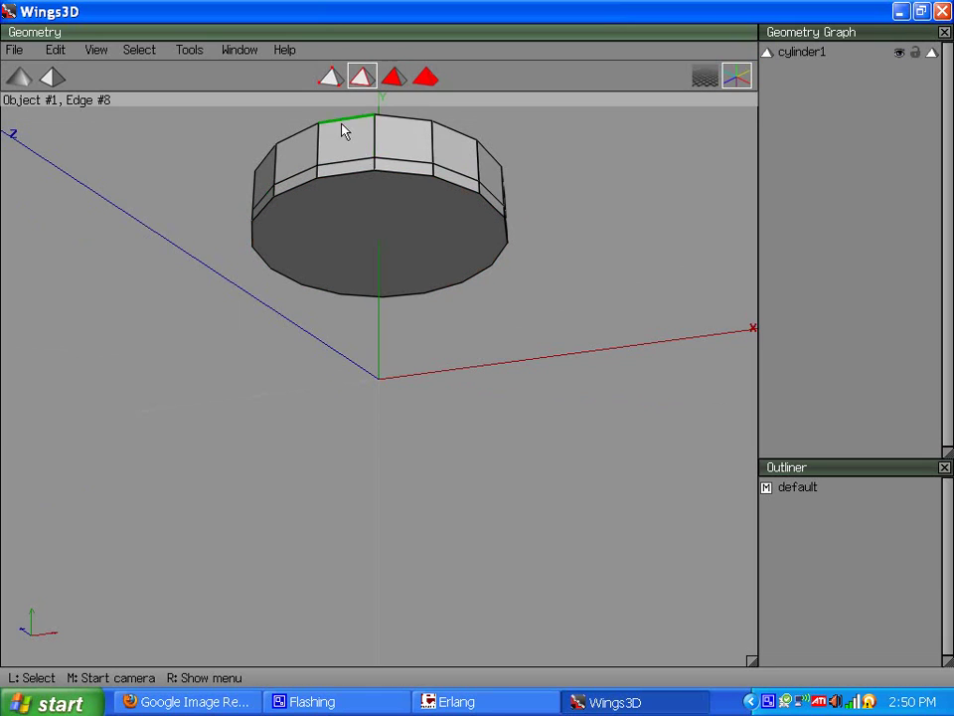
{"action": "left_click", "coordinate": [377, 164]}
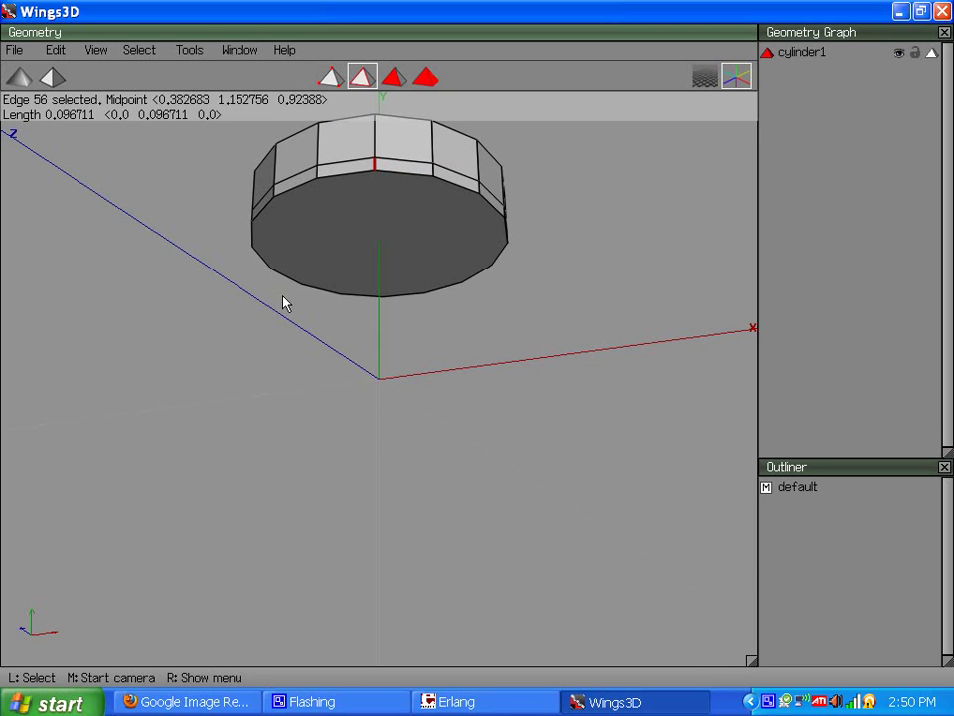
{"action": "key", "text": "g"}
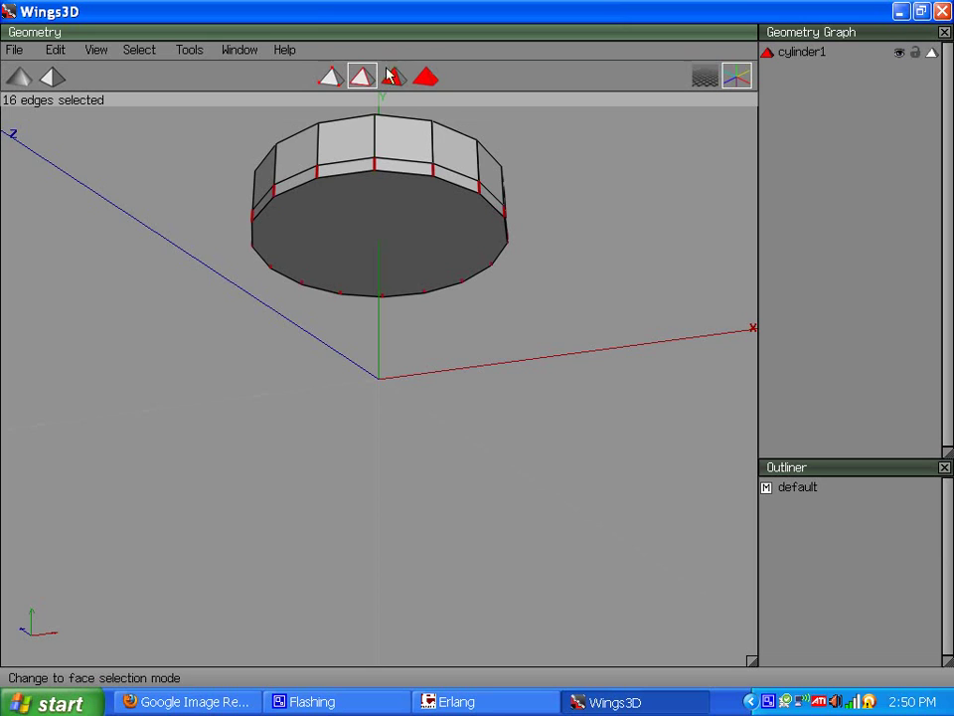
{"action": "left_click", "coordinate": [392, 76]}
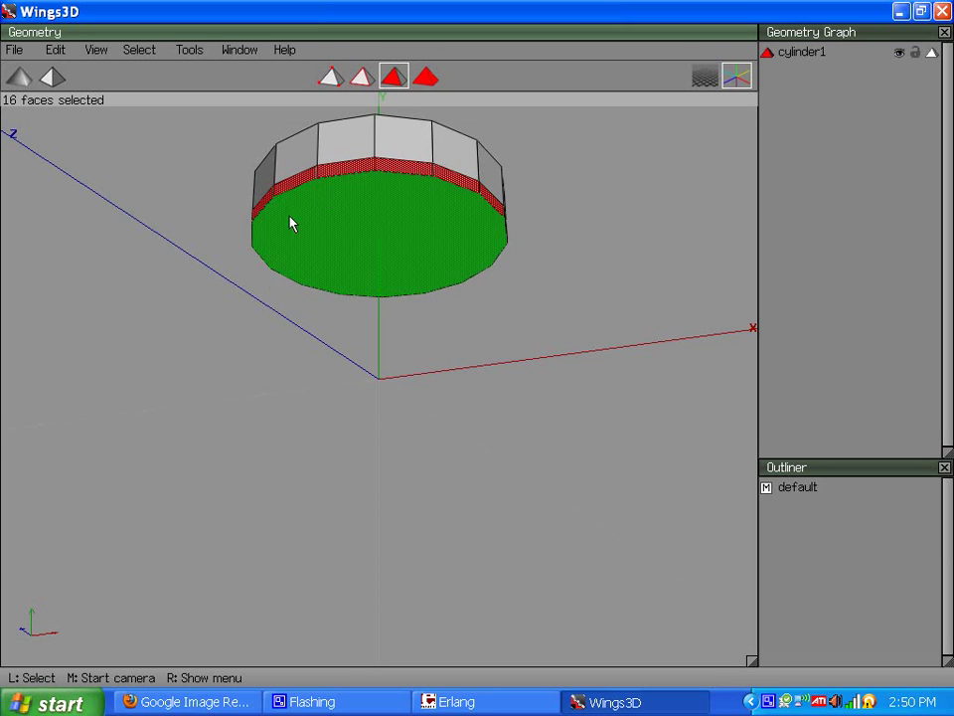
Extrude the side band faces outward along their normals into a flange.
{"action": "middle_click", "coordinate": [363, 229]}
{"action": "left_click", "coordinate": [477, 356]}
{"action": "right_click", "coordinate": [185, 189]}
{"action": "left_click", "coordinate": [153, 255]}
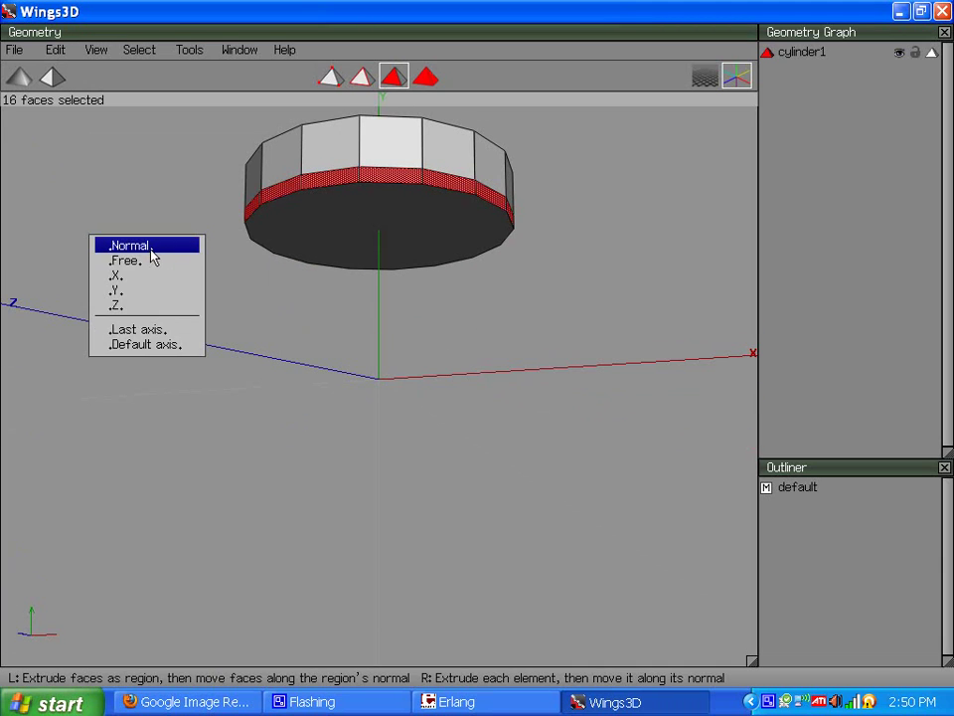
{"action": "left_click", "coordinate": [477, 356]}
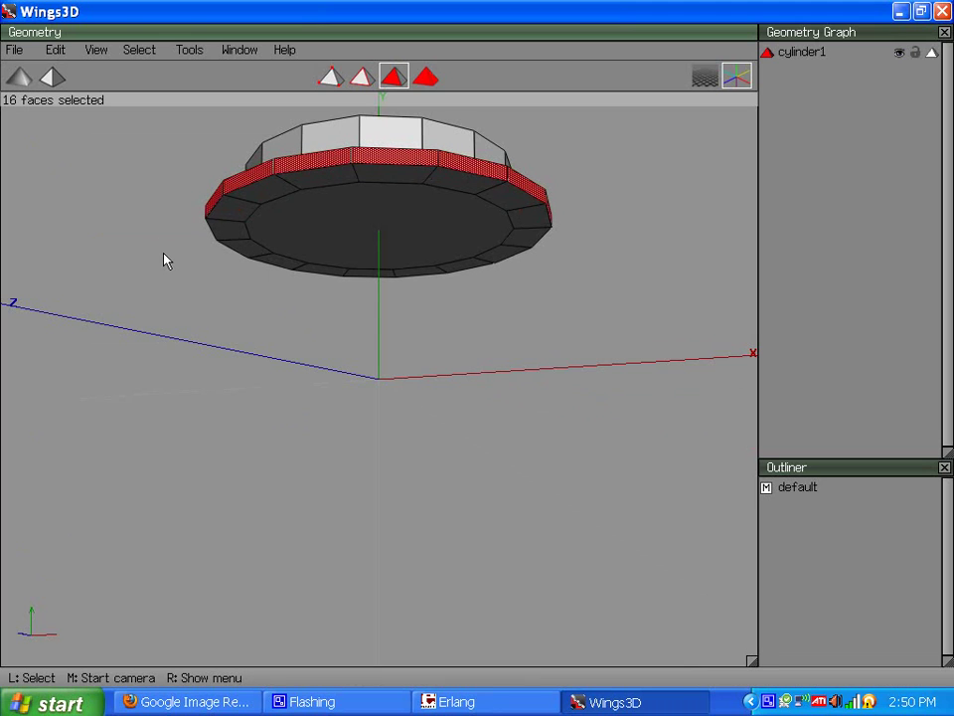
{"action": "key", "text": "space"}
Select the lid's flat underside face and inset it.
{"action": "middle_click", "coordinate": [251, 244]}
{"action": "left_click", "coordinate": [477, 356]}
{"action": "left_click", "coordinate": [286, 227]}
{"action": "right_click", "coordinate": [132, 207]}
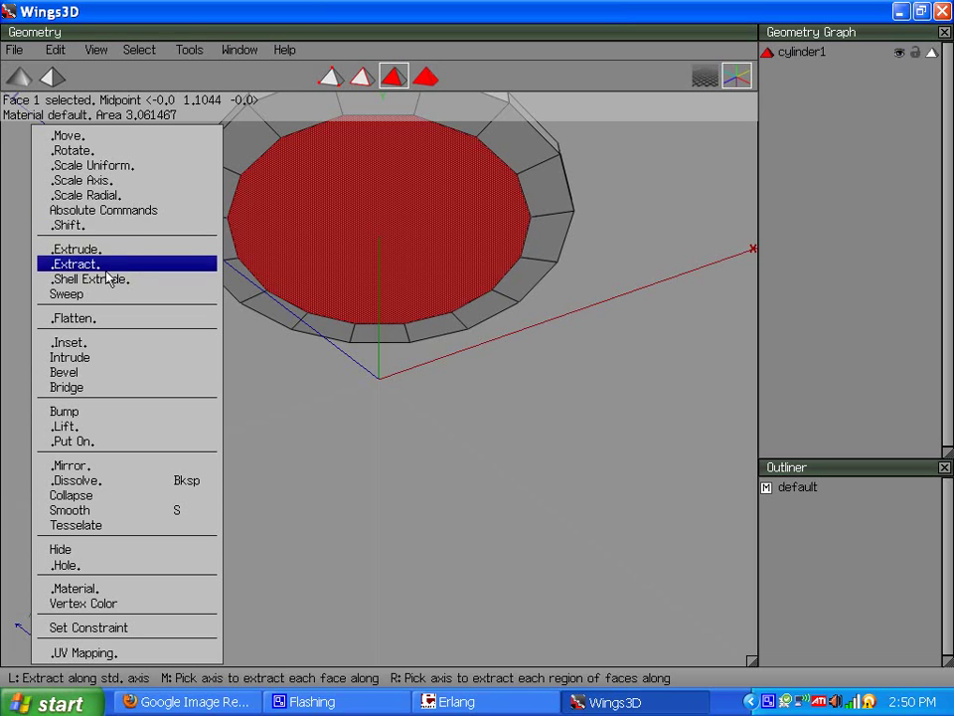
{"action": "left_click", "coordinate": [79, 347]}
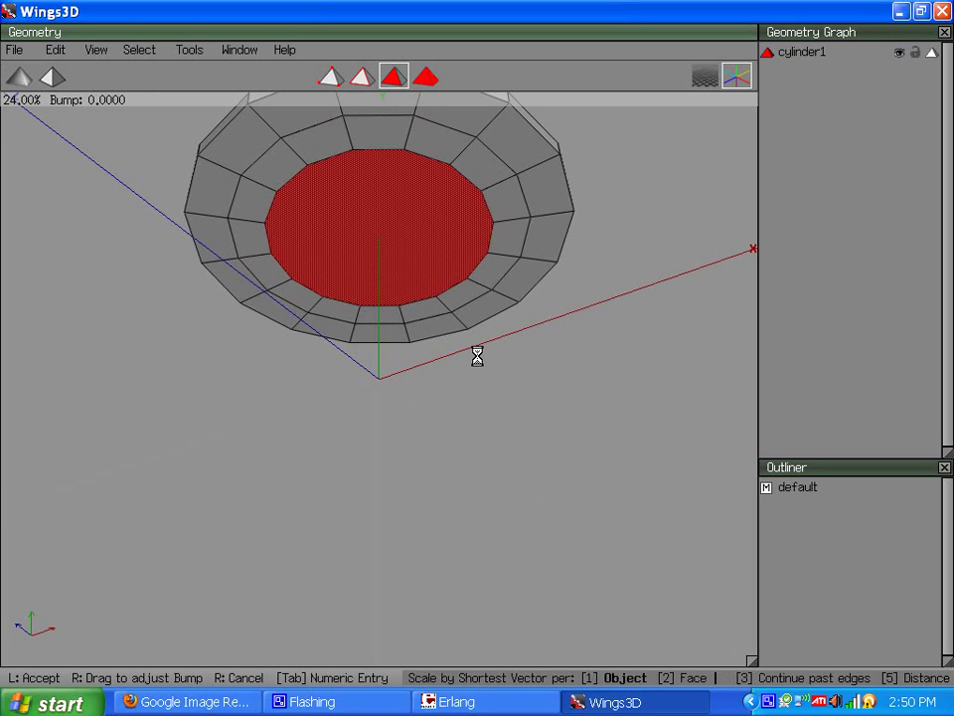
{"action": "left_click", "coordinate": [477, 355]}
Extrude the inset face along Y into the lid.
{"action": "right_click", "coordinate": [59, 257]}
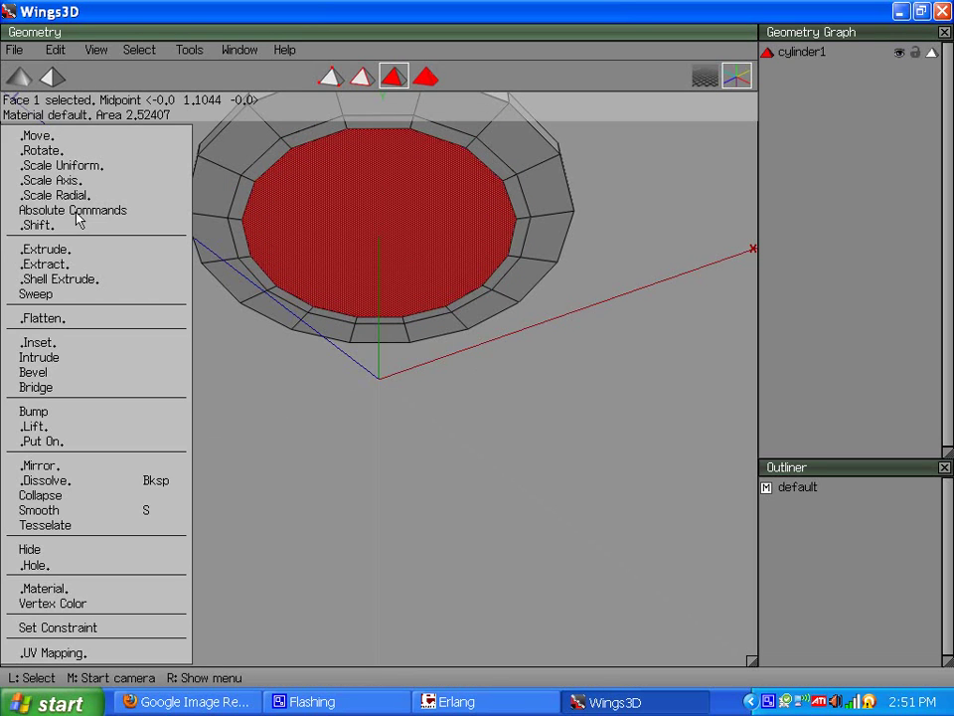
{"action": "left_click", "coordinate": [64, 253]}
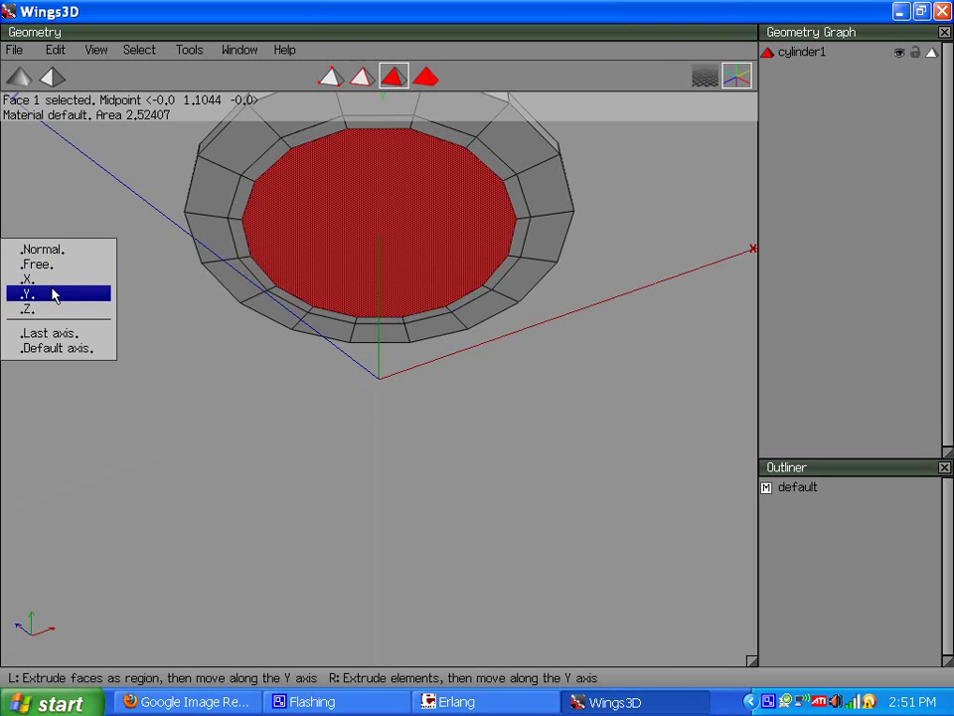
{"action": "left_click", "coordinate": [54, 295]}
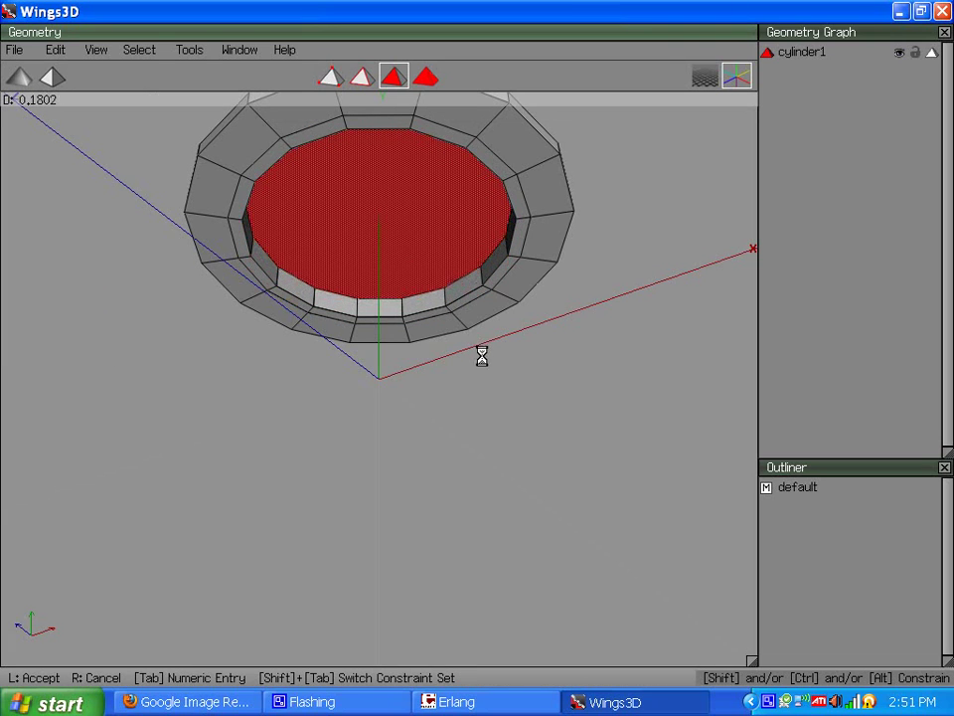
{"action": "middle_click", "coordinate": [477, 356]}
{"action": "left_click", "coordinate": [477, 356]}
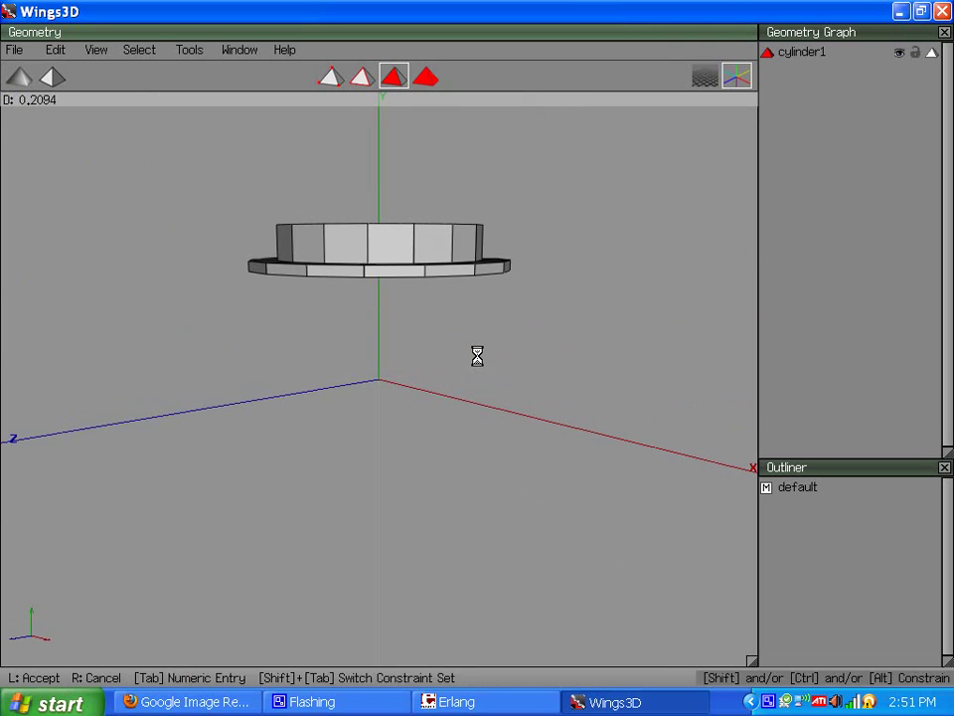
{"action": "left_click", "coordinate": [477, 355]}
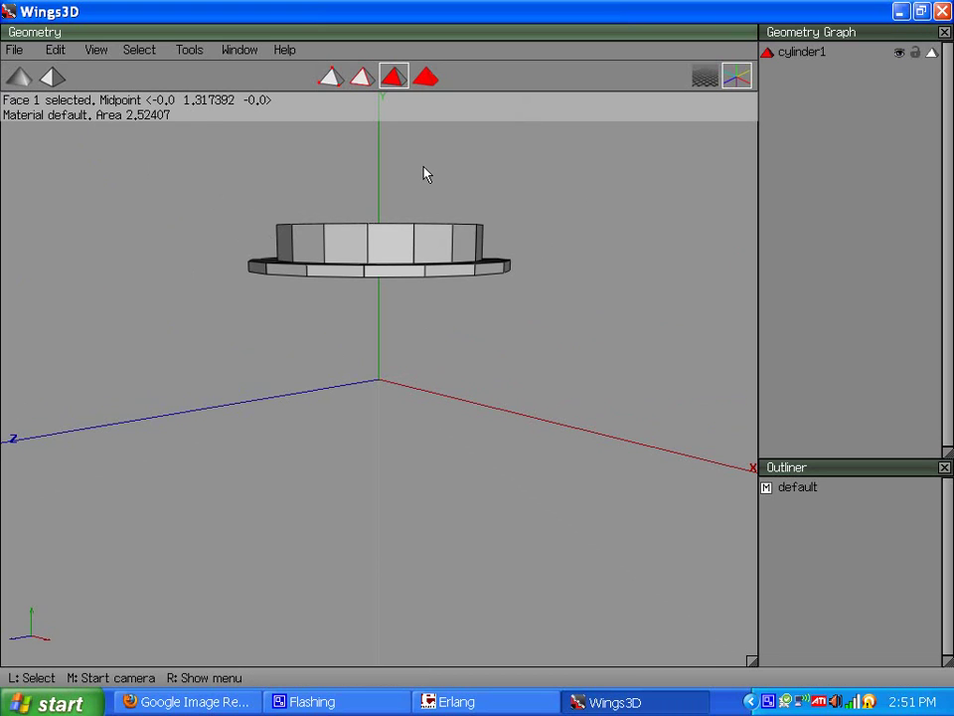
Switch the lid to wireframe display and orbit to a higher viewing angle.
{"action": "key", "text": "w"}
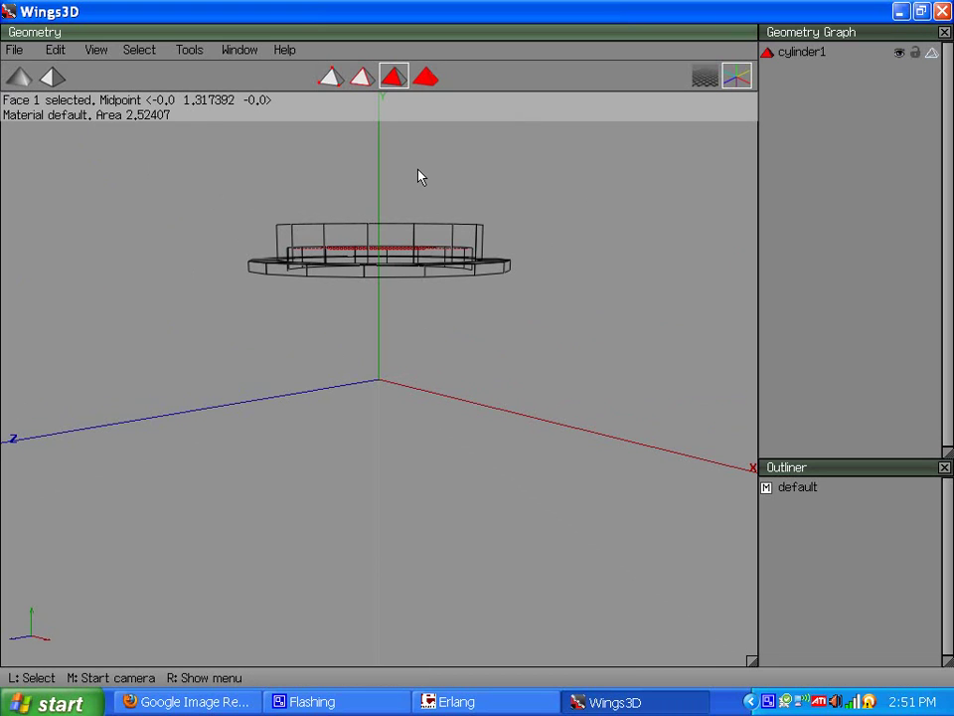
{"action": "left_click", "coordinate": [931, 53]}
{"action": "left_click", "coordinate": [931, 52]}
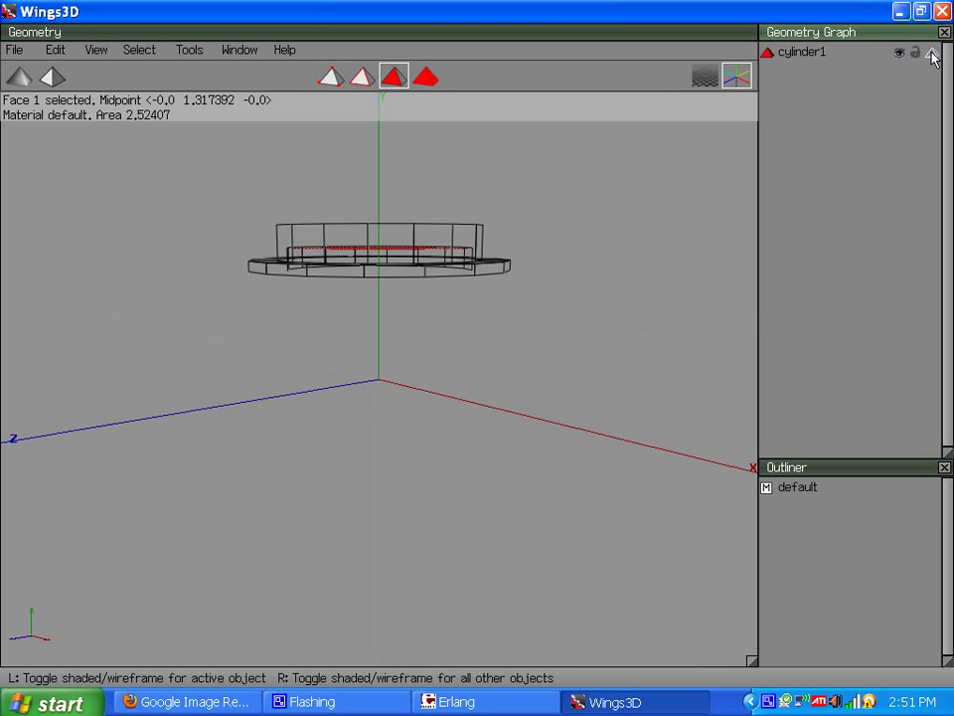
{"action": "left_click", "coordinate": [931, 52]}
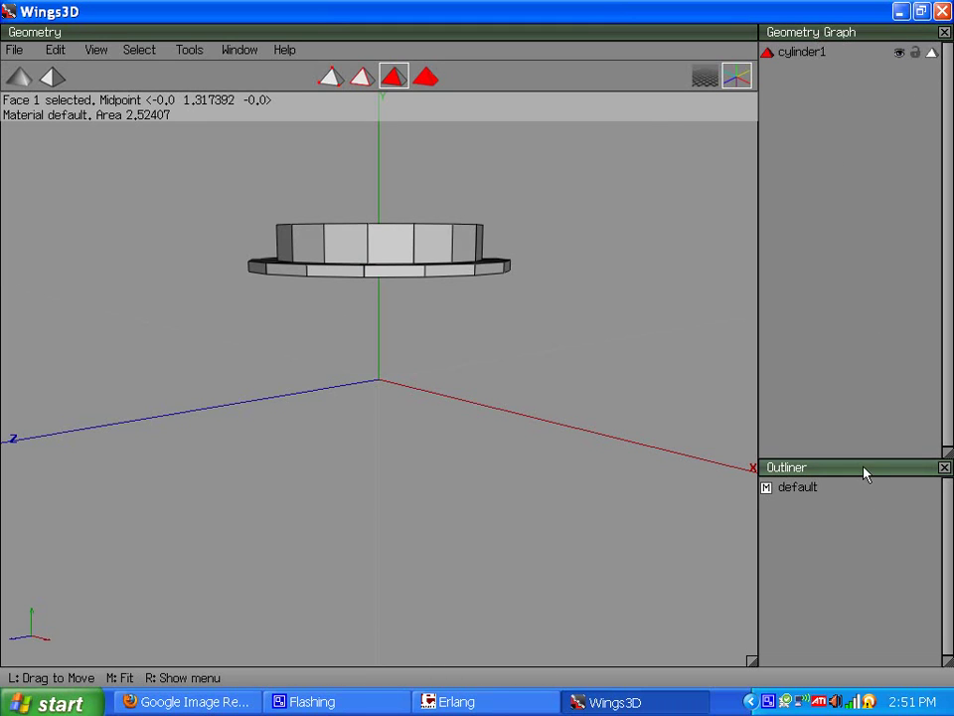
{"action": "middle_click", "coordinate": [414, 301]}
{"action": "left_click", "coordinate": [477, 355]}
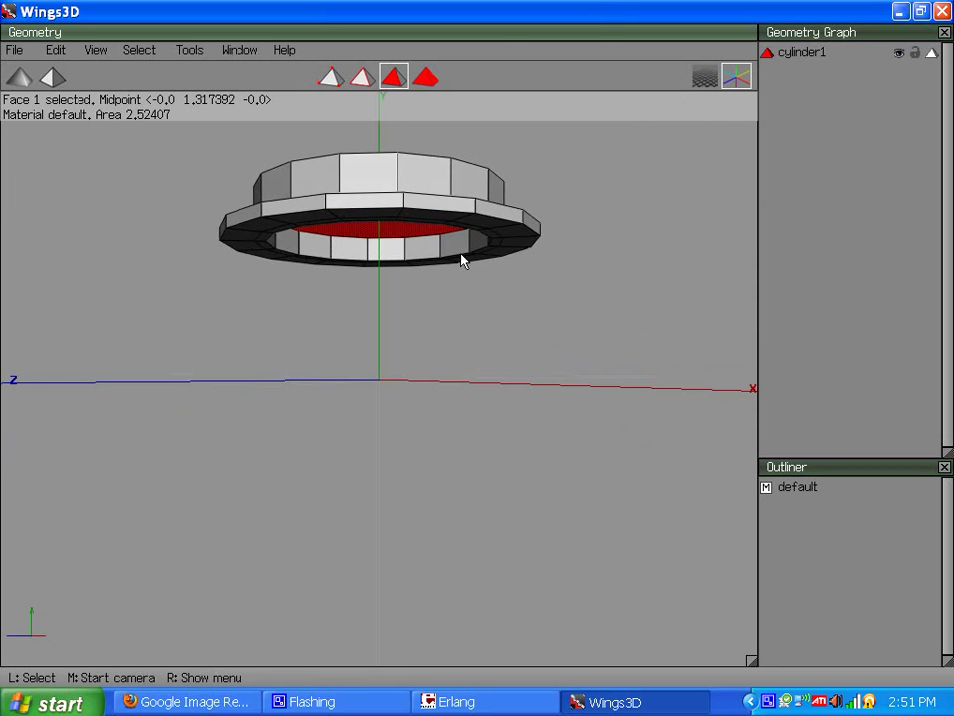
{"action": "left_click", "coordinate": [931, 53]}
{"action": "middle_click", "coordinate": [475, 355]}
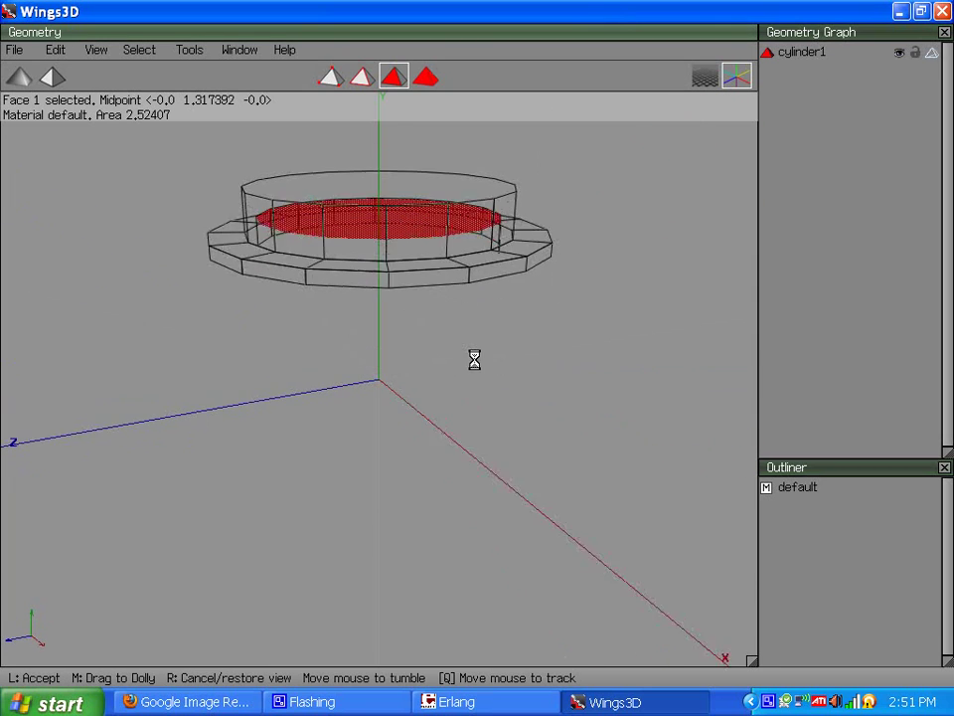
{"action": "left_click", "coordinate": [538, 157]}
Move the recessed face deeper along Y.
{"action": "right_click", "coordinate": [539, 153]}
{"action": "left_click", "coordinate": [521, 147]}
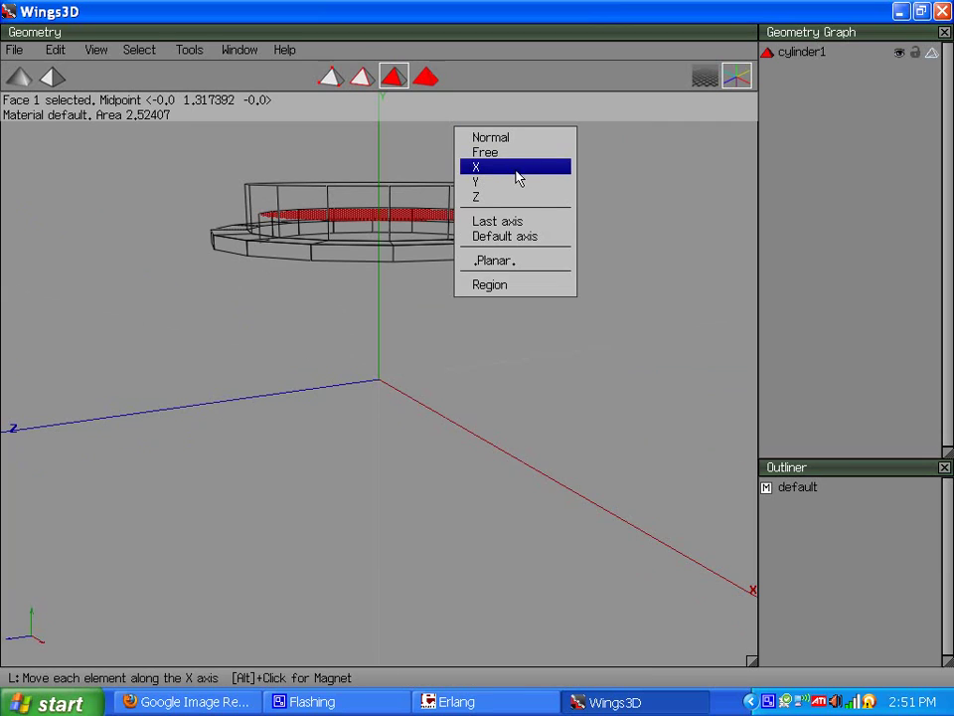
{"action": "left_click", "coordinate": [514, 187]}
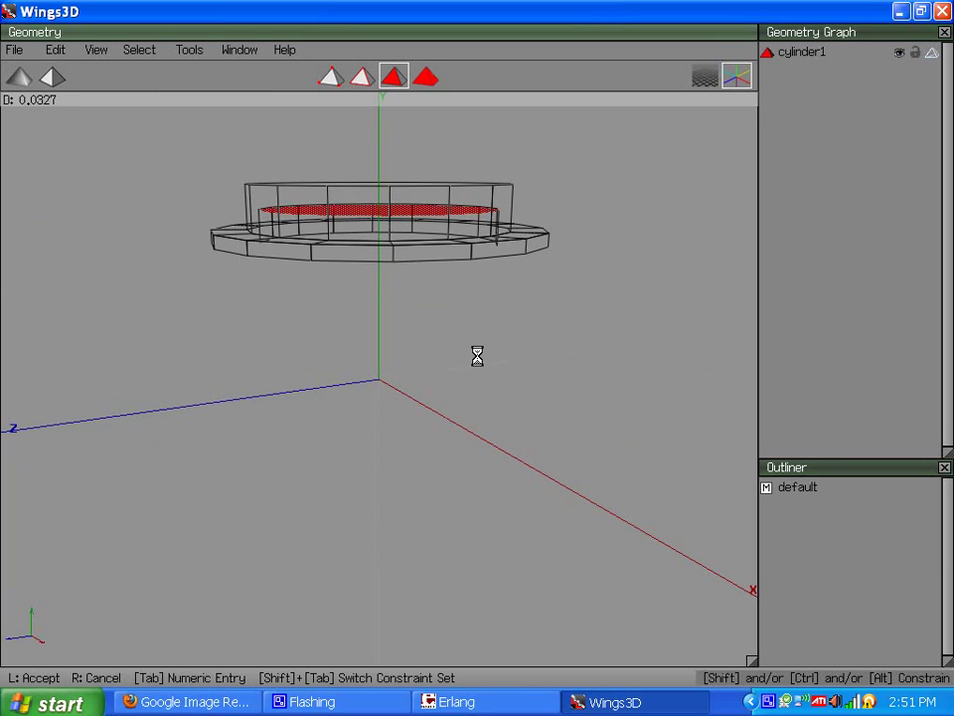
{"action": "left_click", "coordinate": [477, 356]}
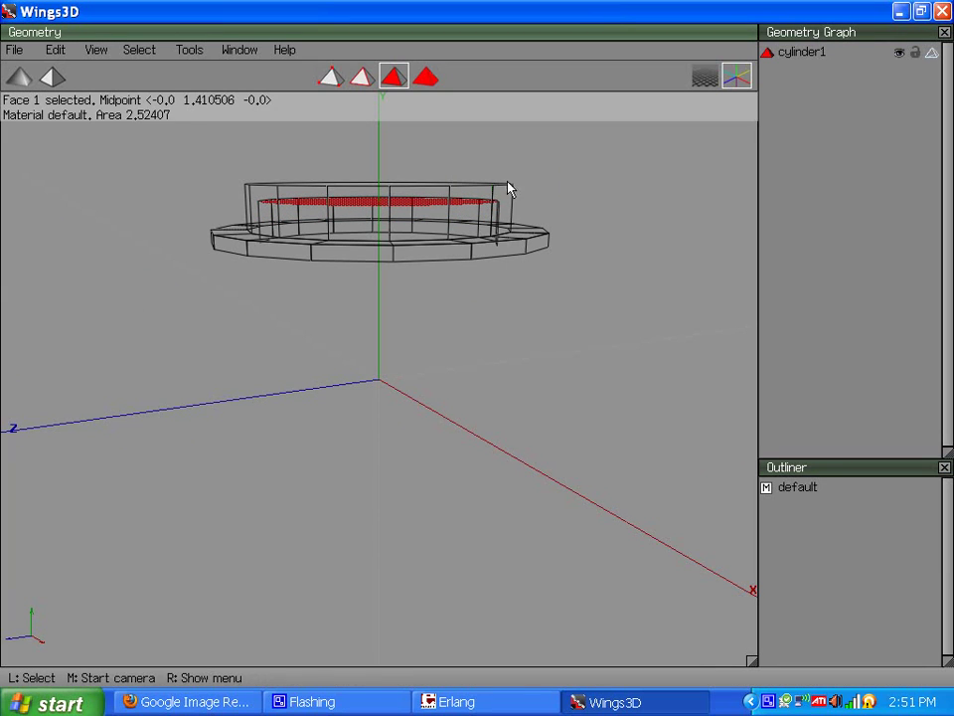
{"action": "scroll", "coordinate": [388, 237], "scroll_direction": "up", "scroll_amount": 2}
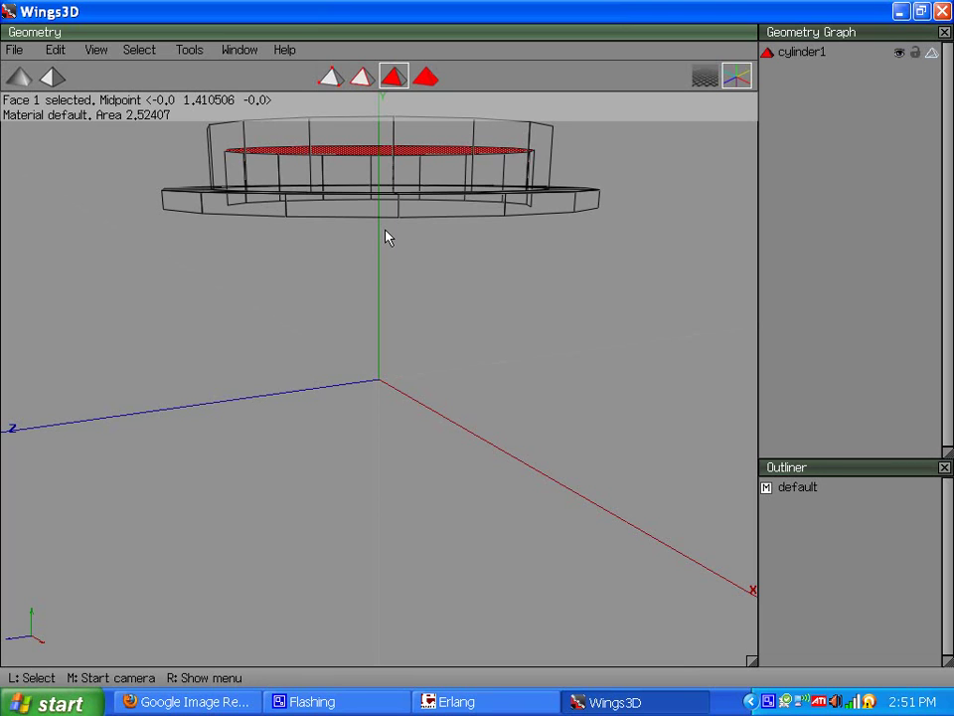
Grow the selection to the recess walls and scale them radially around Y to 92%.
{"action": "key", "text": "plus"}
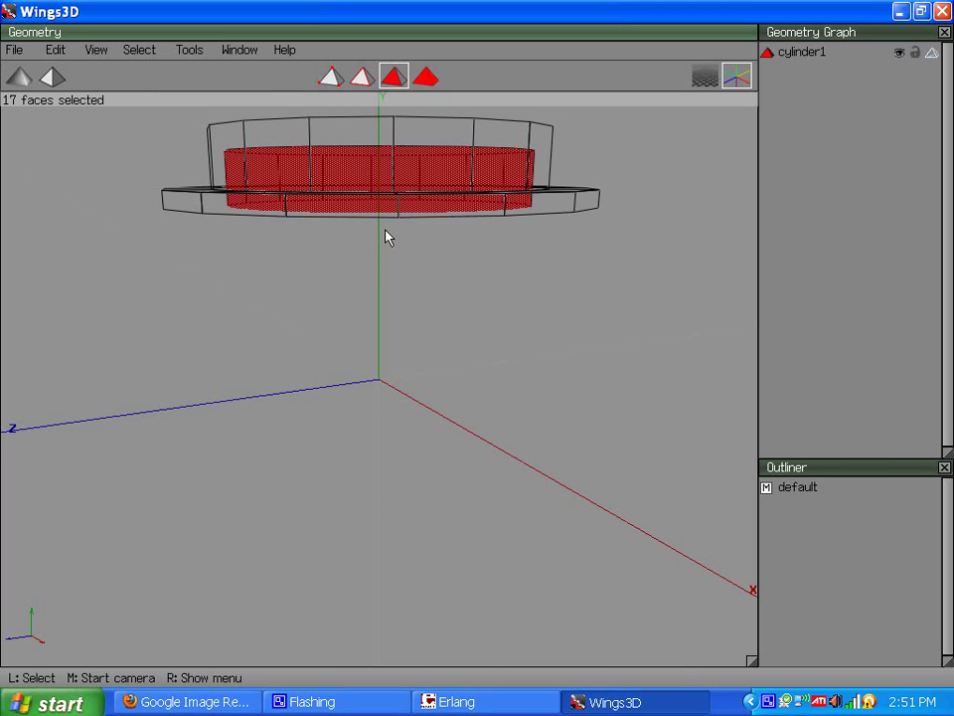
{"action": "scroll", "coordinate": [387, 237], "scroll_direction": "down", "scroll_amount": 1}
{"action": "scroll", "coordinate": [395, 237], "scroll_direction": "down", "scroll_amount": 2}
{"action": "middle_click", "coordinate": [388, 241]}
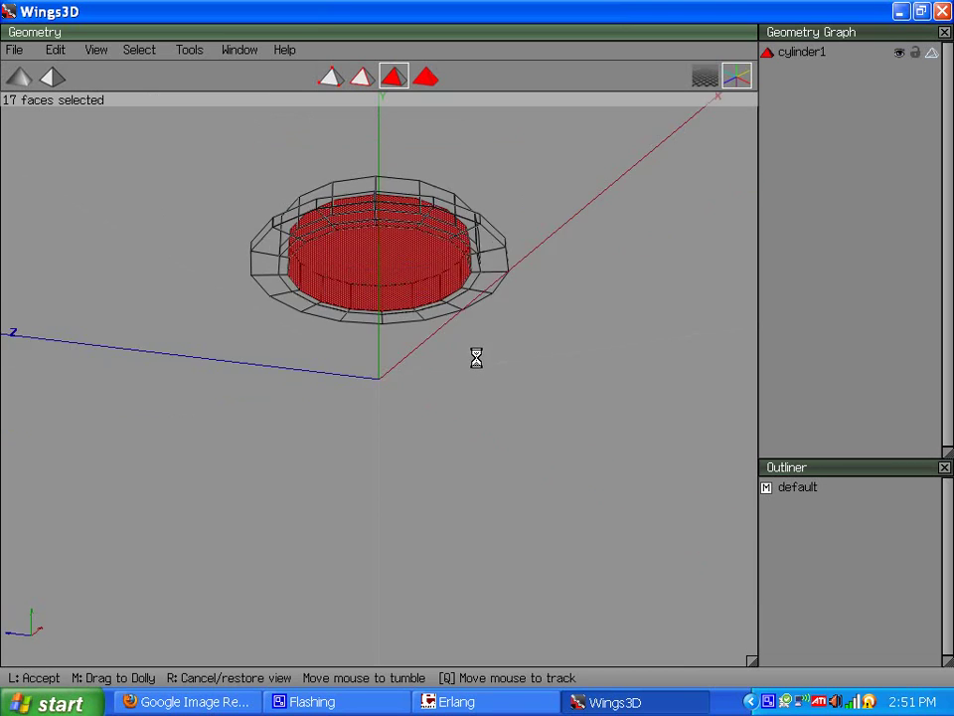
{"action": "left_click", "coordinate": [477, 356]}
{"action": "right_click", "coordinate": [256, 163]}
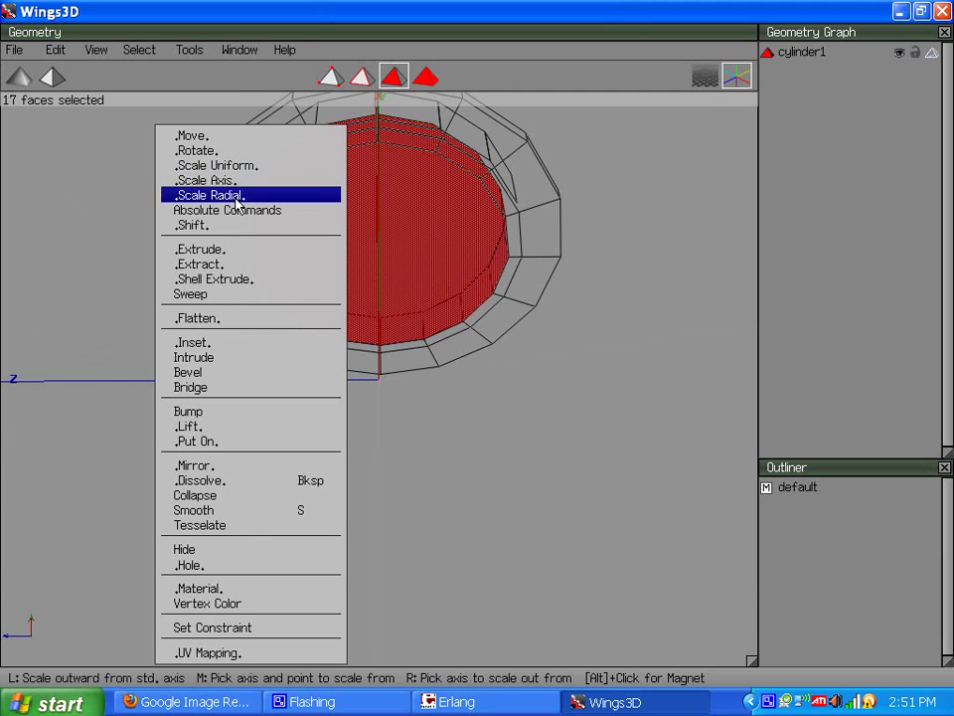
{"action": "left_click", "coordinate": [239, 195]}
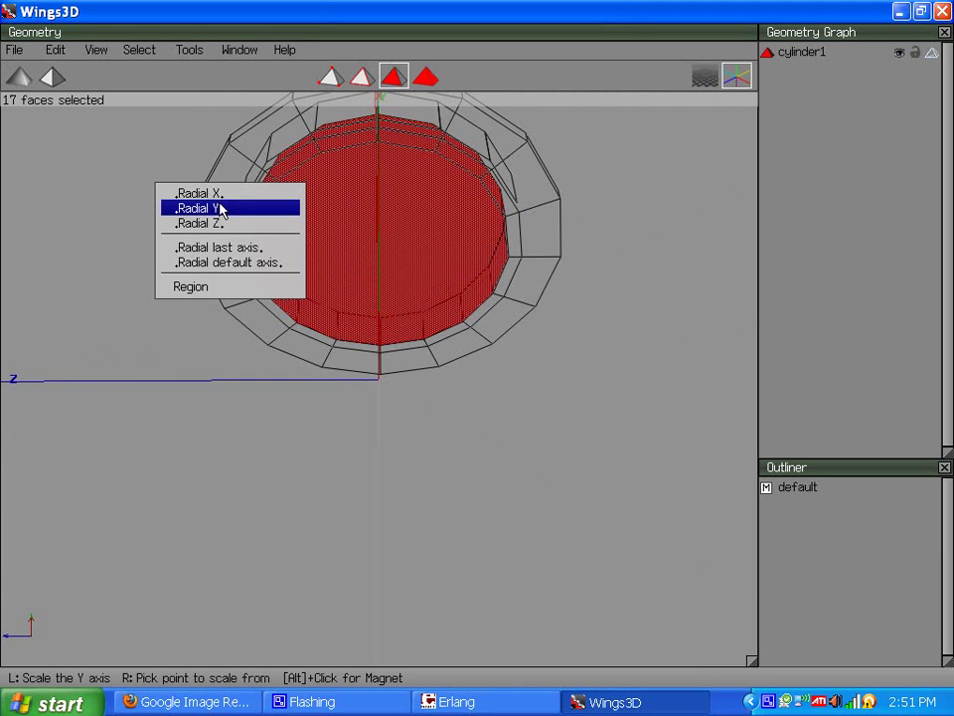
{"action": "left_click", "coordinate": [477, 356]}
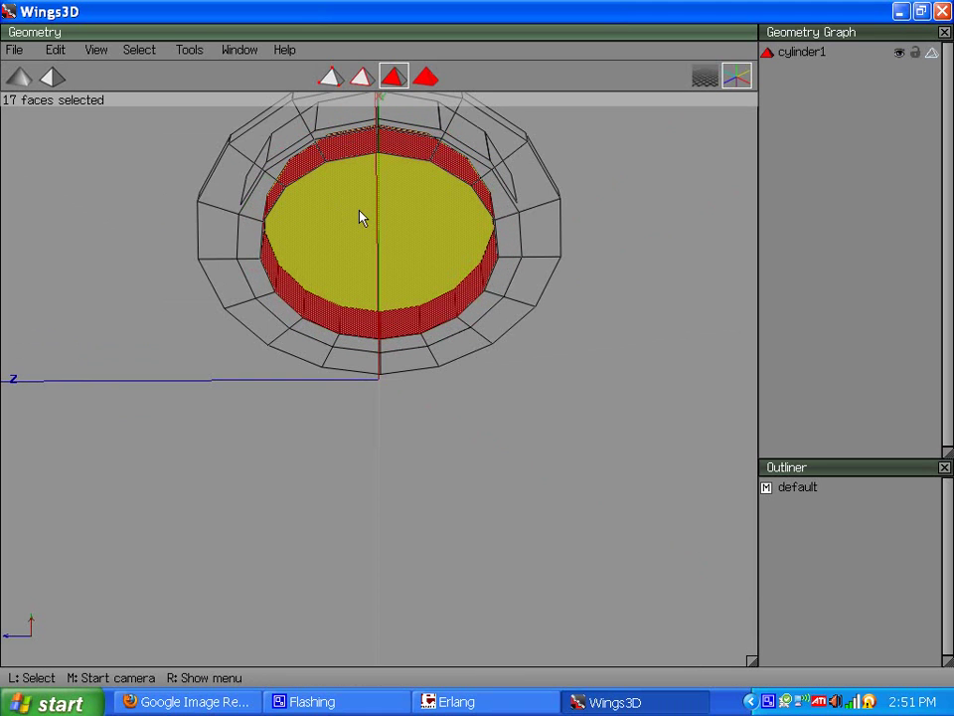
Select the lid's top face and inset it.
{"action": "key", "text": "space"}
{"action": "middle_click", "coordinate": [332, 240]}
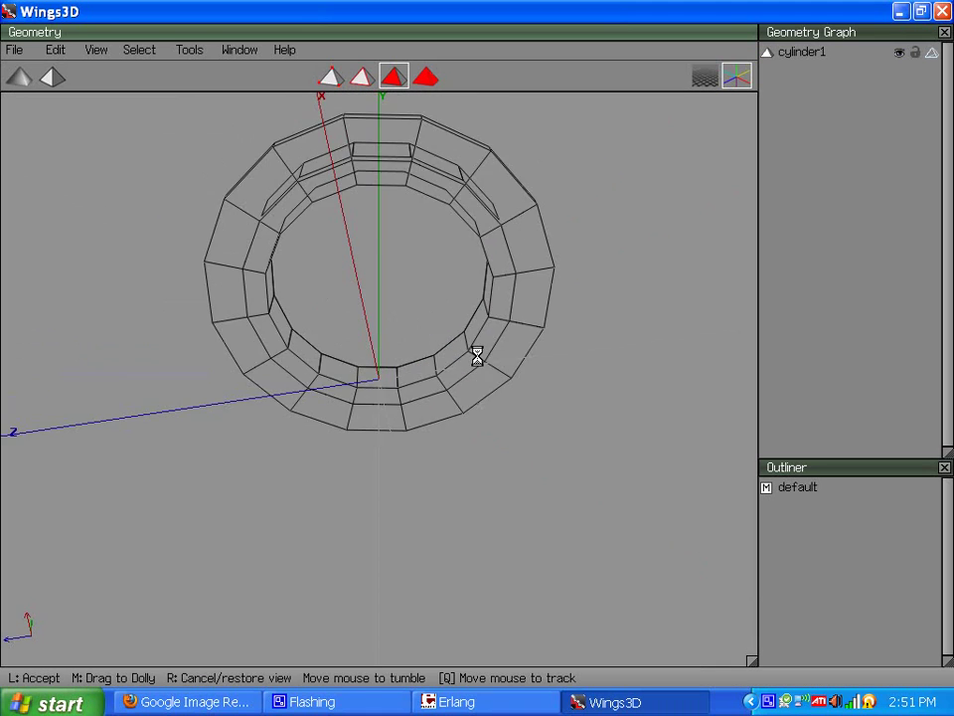
{"action": "left_click", "coordinate": [477, 355]}
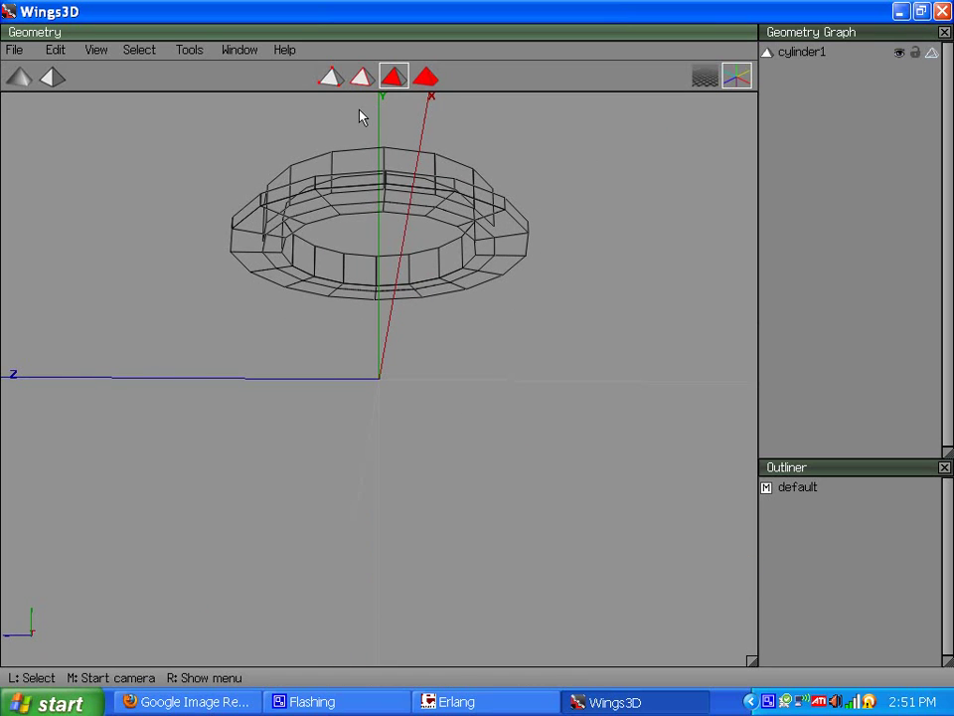
{"action": "left_click", "coordinate": [383, 220]}
{"action": "right_click", "coordinate": [223, 183]}
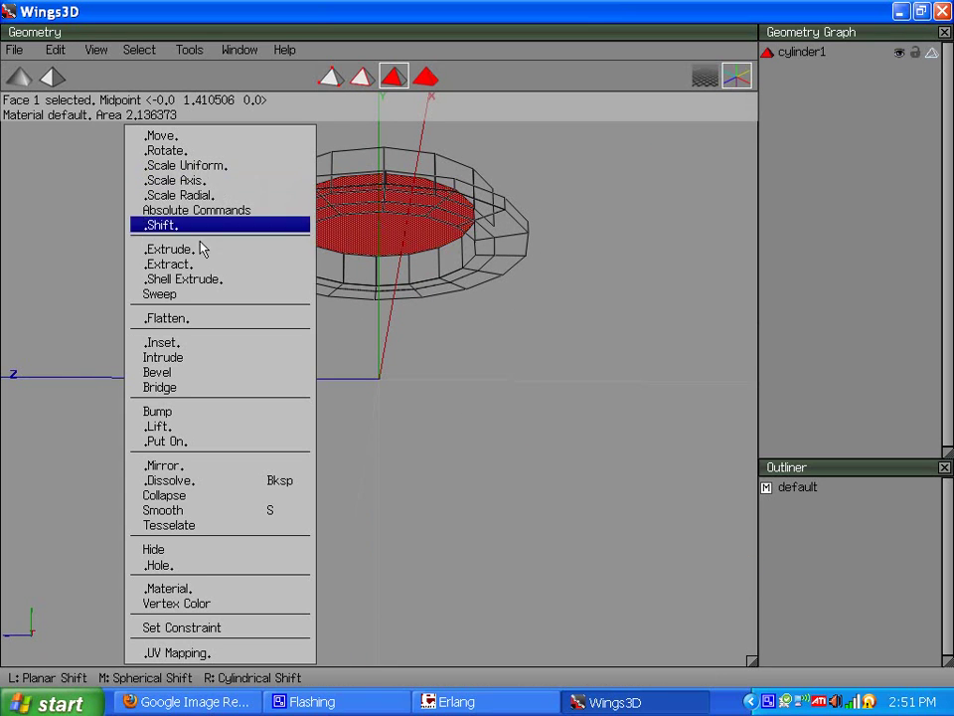
{"action": "left_click", "coordinate": [175, 341]}
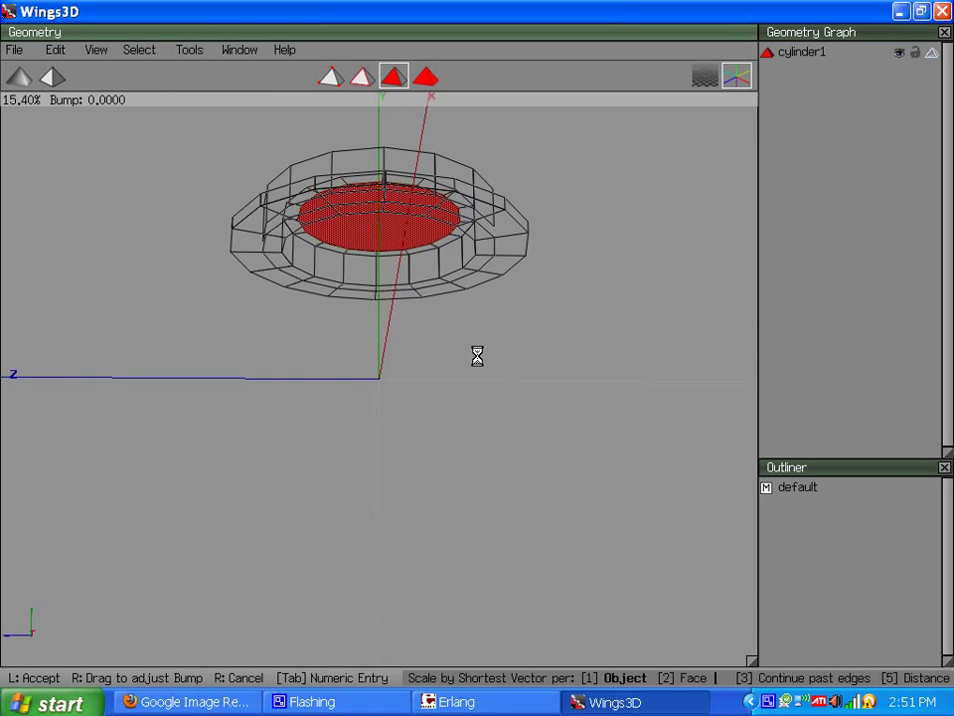
{"action": "left_click", "coordinate": [172, 249]}
Inset the top face again and collapse it to a point.
{"action": "right_click", "coordinate": [172, 248]}
{"action": "left_click", "coordinate": [143, 343]}
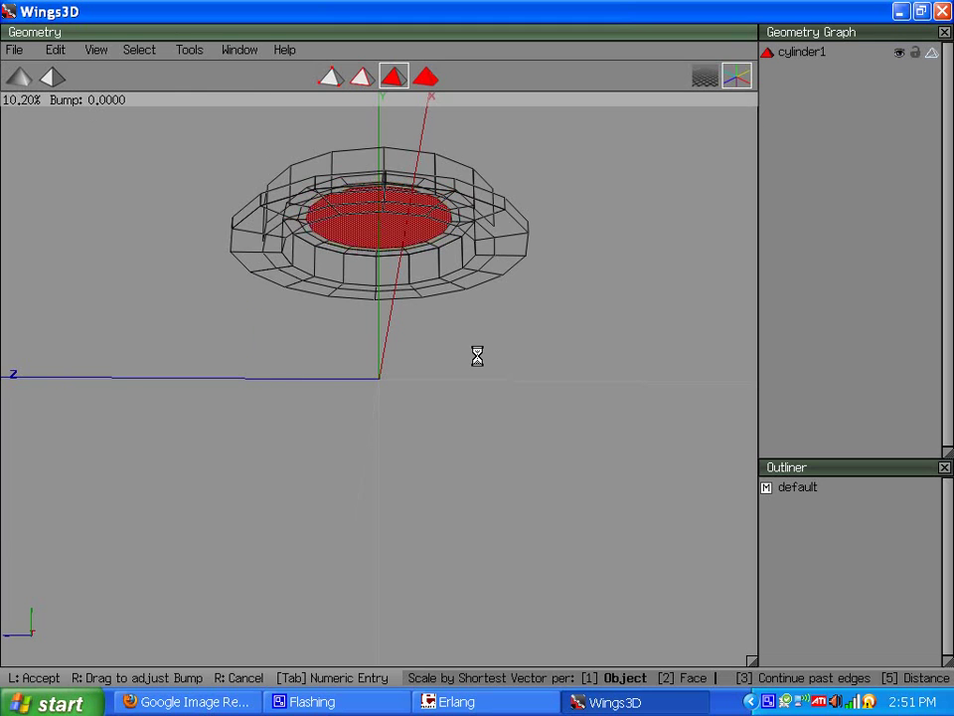
{"action": "left_click", "coordinate": [172, 285]}
{"action": "right_click", "coordinate": [171, 286]}
{"action": "left_click", "coordinate": [177, 495]}
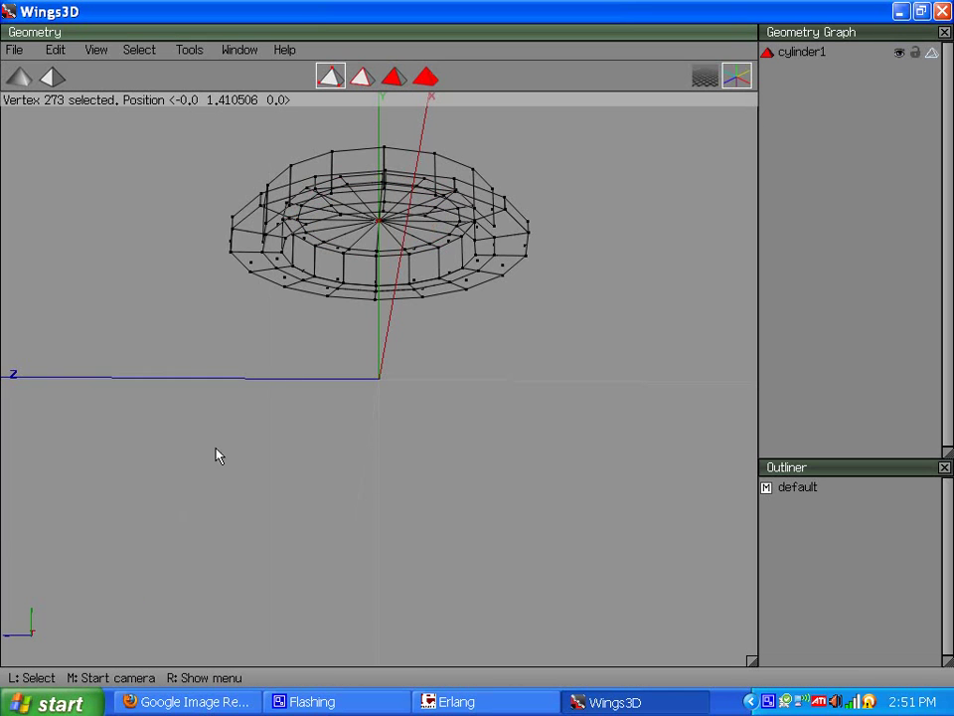
Switch to shaded display and inset the top face twice to leave a rim.
{"action": "middle_click", "coordinate": [478, 363]}
{"action": "left_click", "coordinate": [478, 363]}
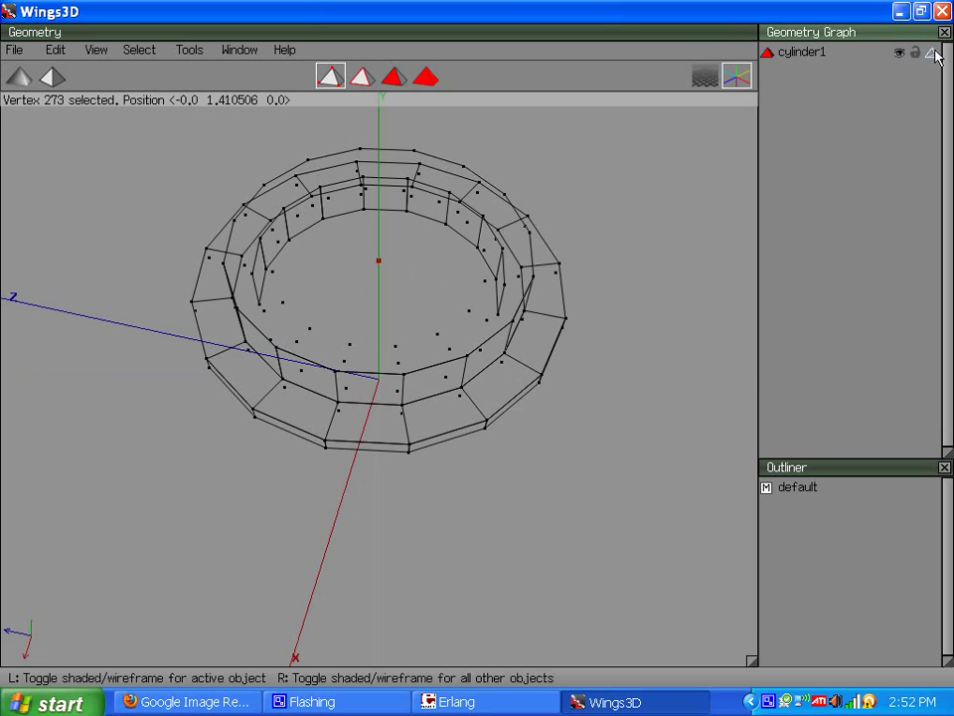
{"action": "left_click", "coordinate": [737, 77]}
{"action": "left_click", "coordinate": [394, 77]}
{"action": "right_click", "coordinate": [148, 215]}
{"action": "left_click", "coordinate": [153, 341]}
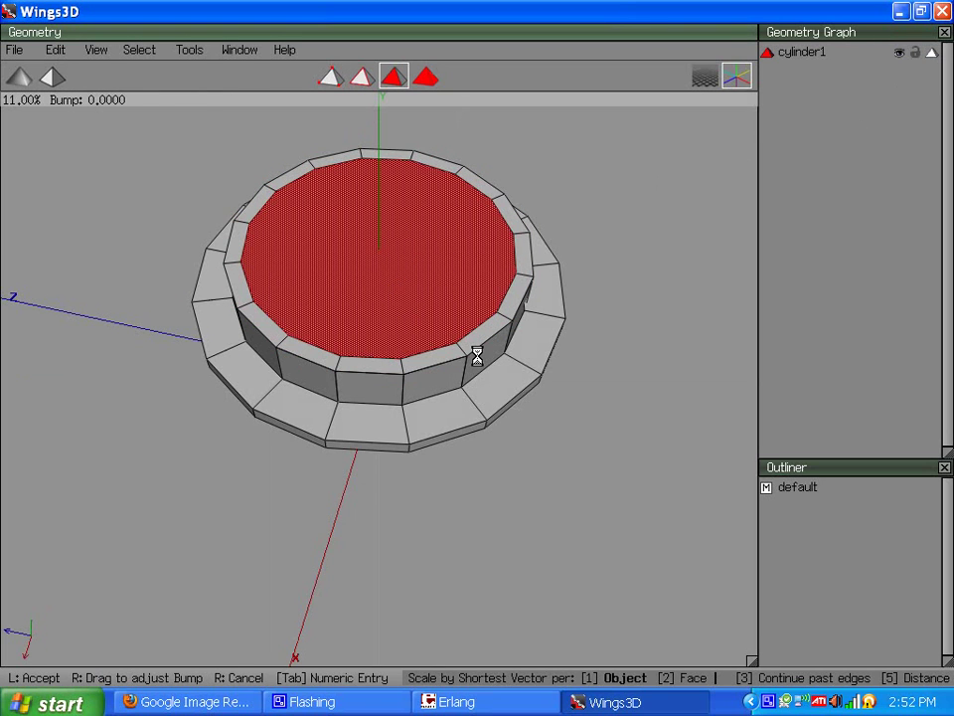
{"action": "left_click", "coordinate": [476, 354]}
{"action": "right_click", "coordinate": [155, 231]}
{"action": "left_click", "coordinate": [136, 346]}
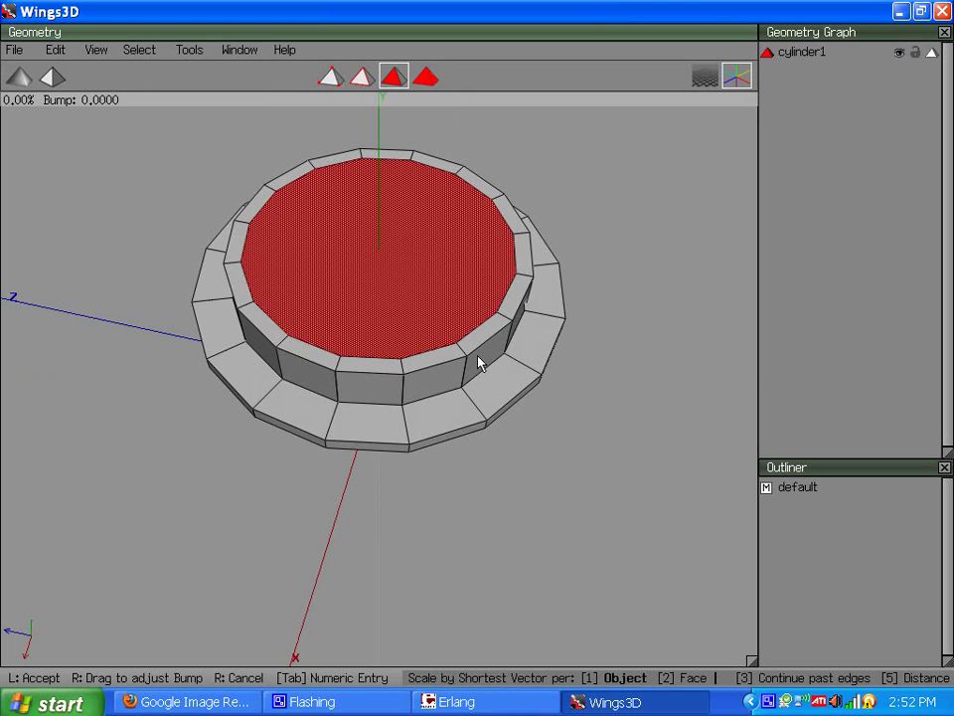
{"action": "left_click", "coordinate": [478, 355]}
Collapse the inset top face to a central point and orbit to inspect the triangle fan.
{"action": "right_click", "coordinate": [132, 256]}
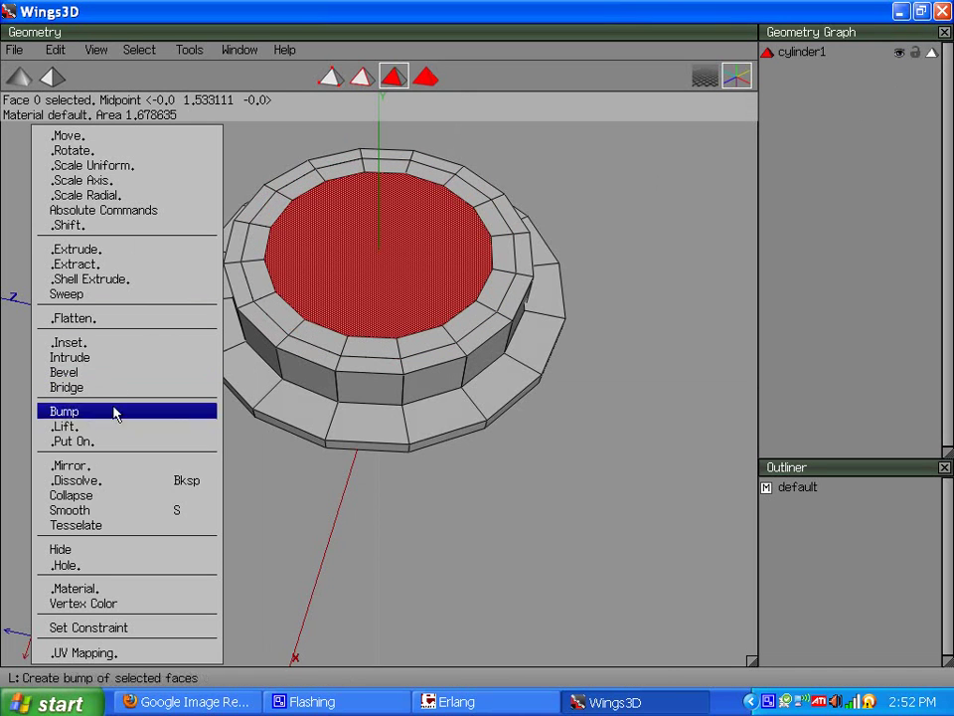
{"action": "left_click", "coordinate": [103, 502]}
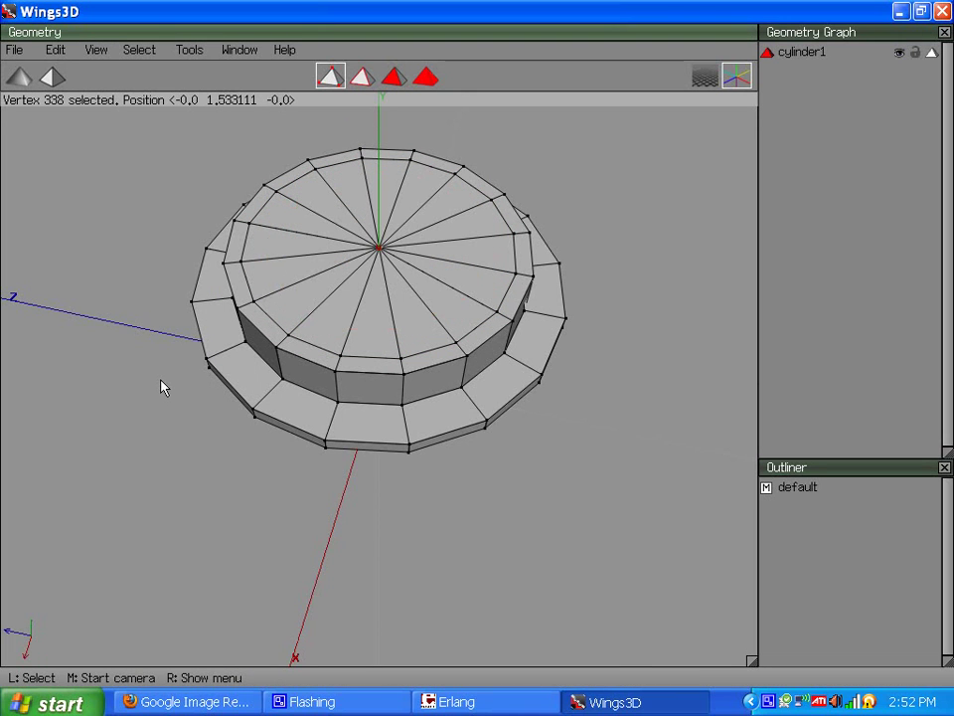
{"action": "middle_click", "coordinate": [241, 329]}
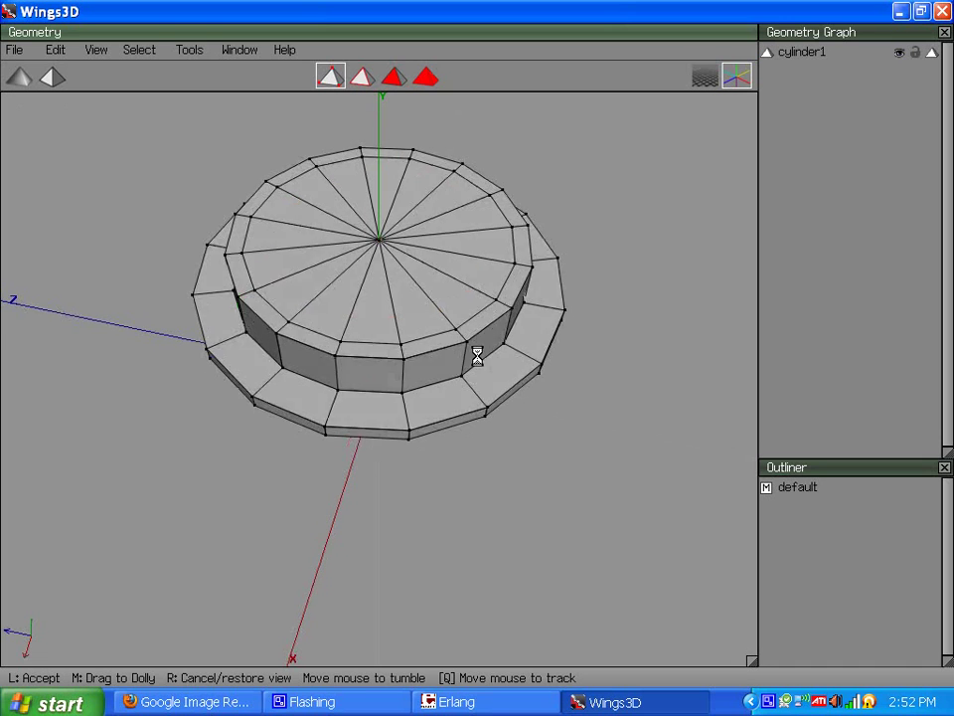
{"action": "left_click", "coordinate": [478, 360]}
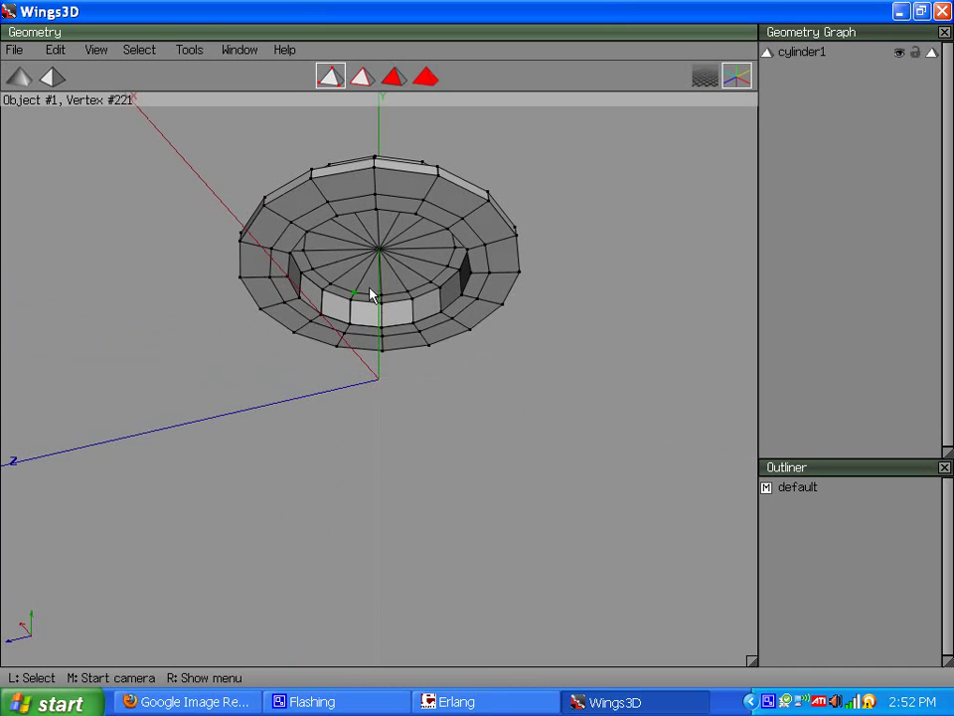
{"action": "middle_click", "coordinate": [356, 305]}
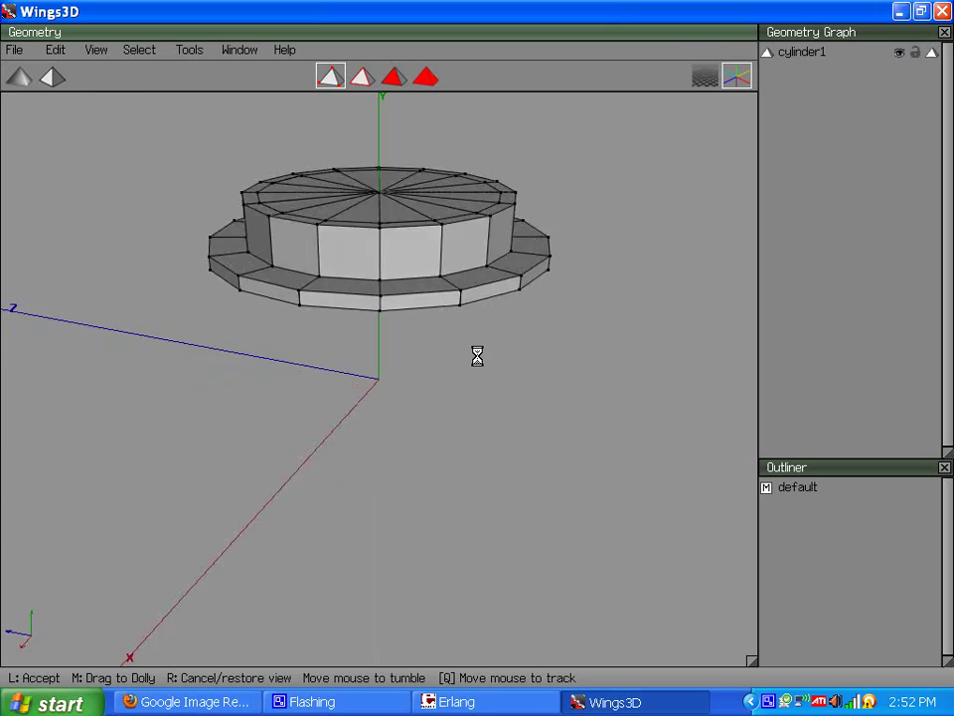
{"action": "left_click", "coordinate": [477, 356]}
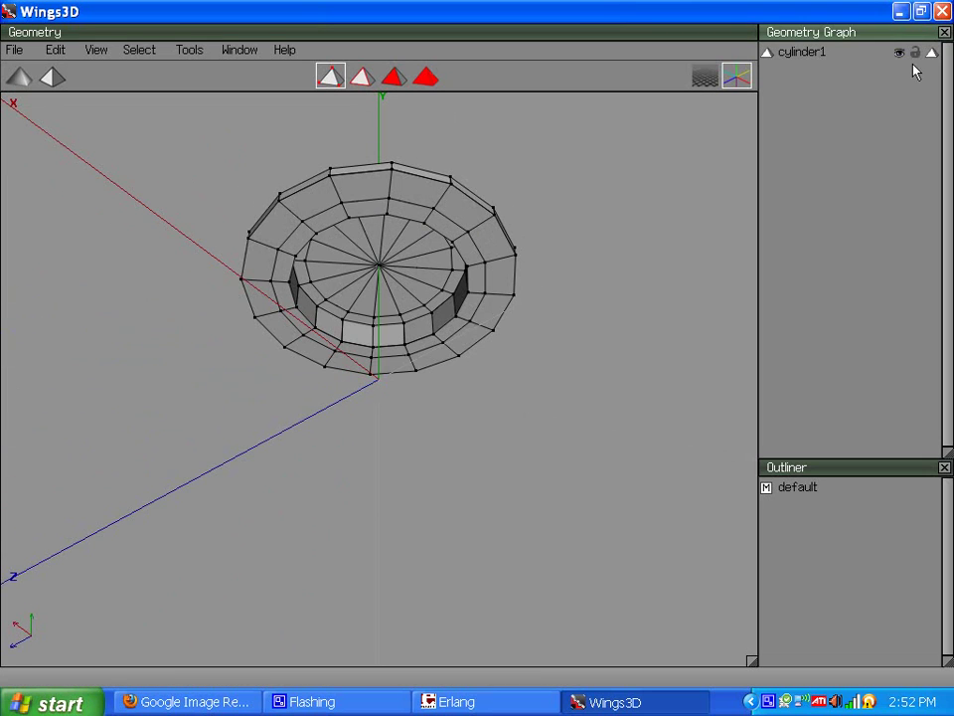
{"action": "middle_click", "coordinate": [413, 252]}
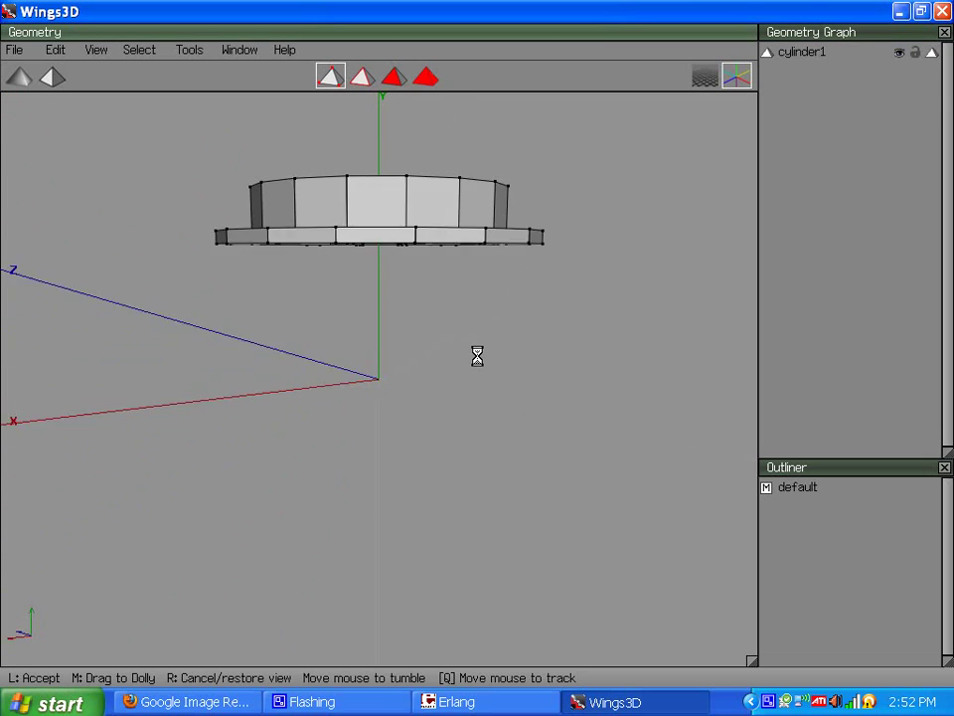
{"action": "left_click", "coordinate": [477, 355]}
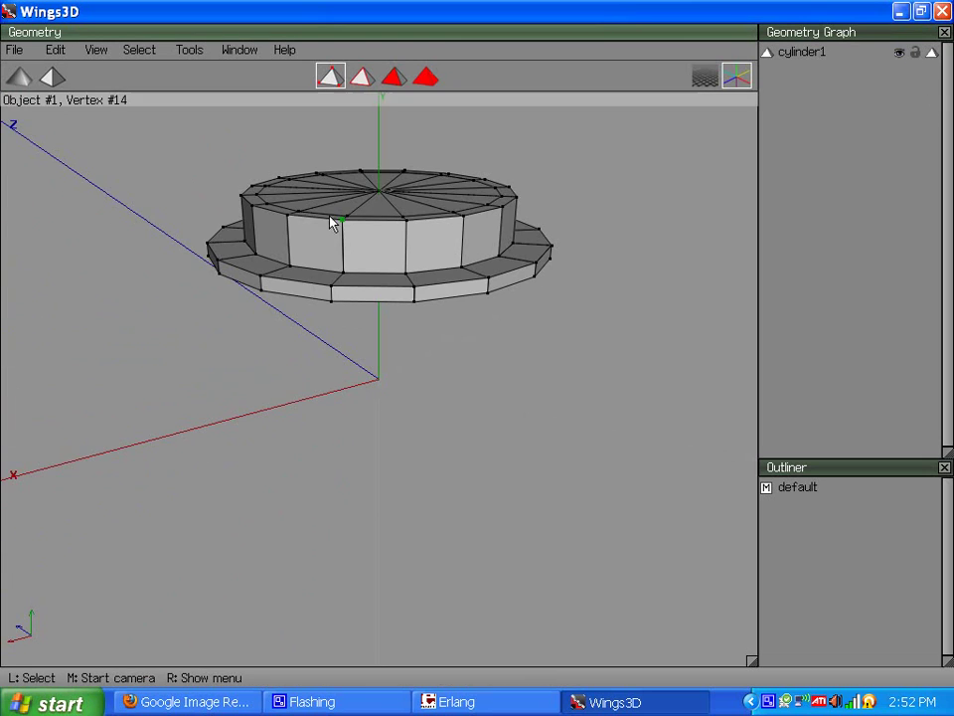
{"action": "left_click", "coordinate": [96, 52]}
{"action": "left_click", "coordinate": [149, 207]}
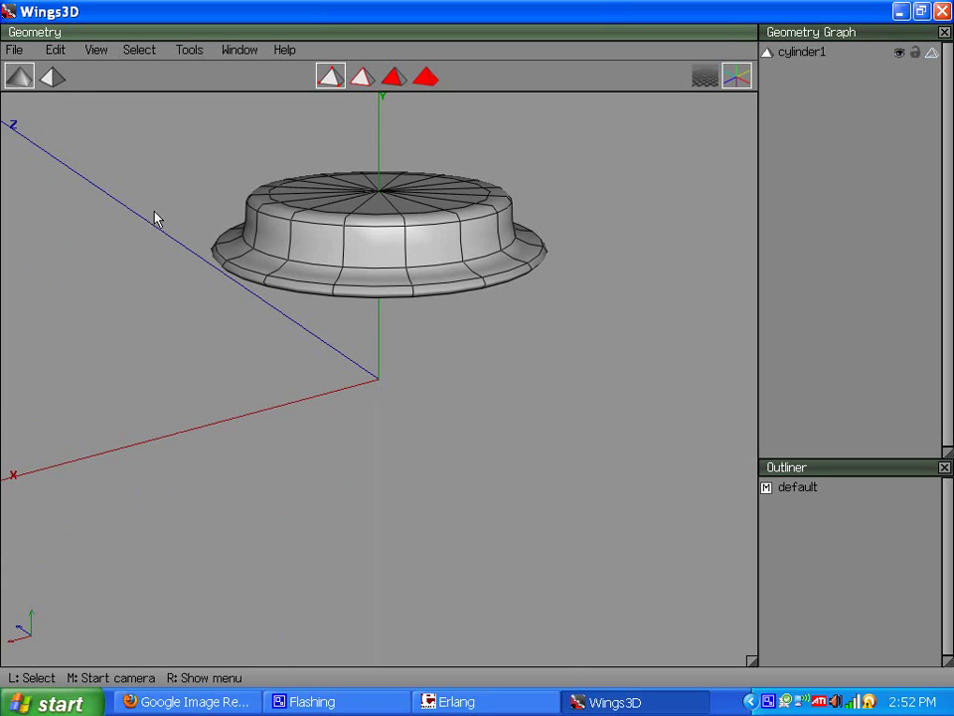
{"action": "middle_click", "coordinate": [280, 255]}
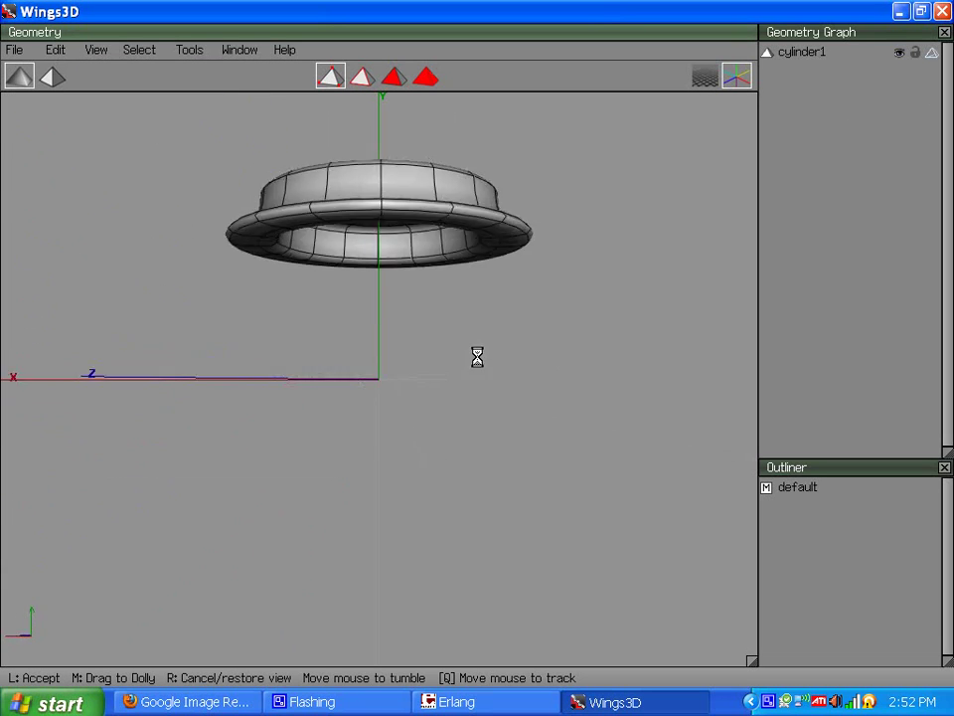
{"action": "left_click", "coordinate": [219, 144]}
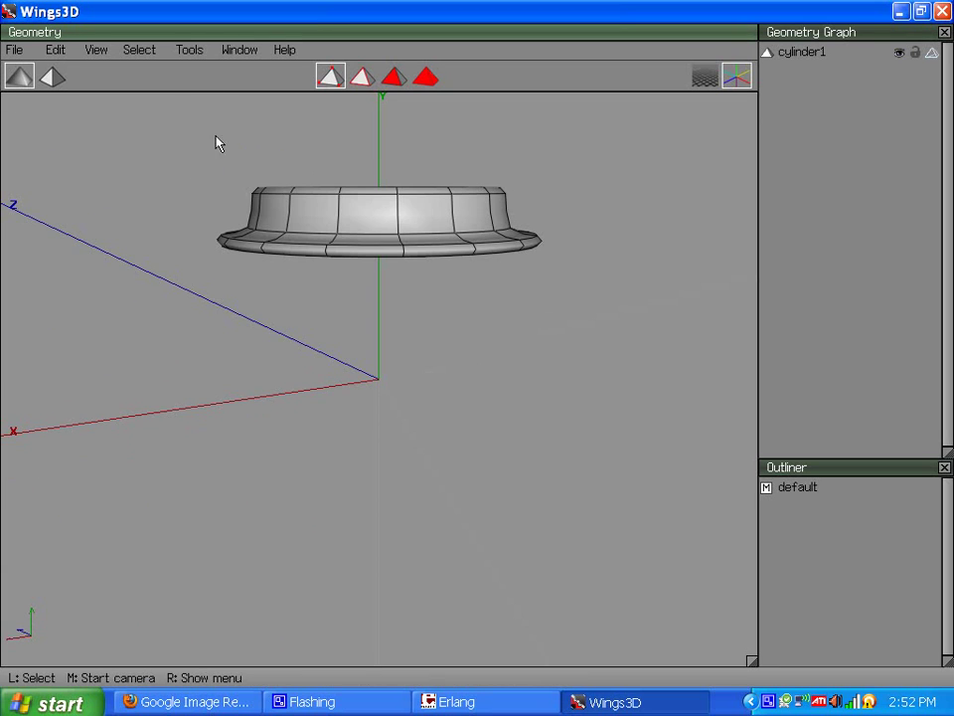
{"action": "left_click", "coordinate": [95, 50]}
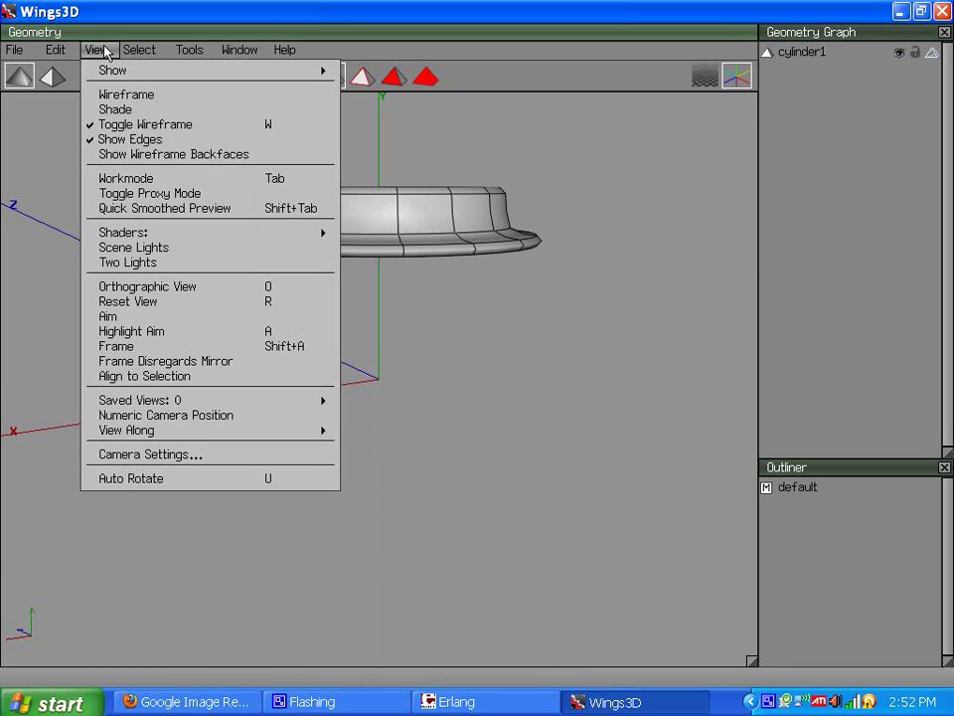
{"action": "left_click", "coordinate": [149, 205]}
{"action": "middle_click", "coordinate": [260, 231]}
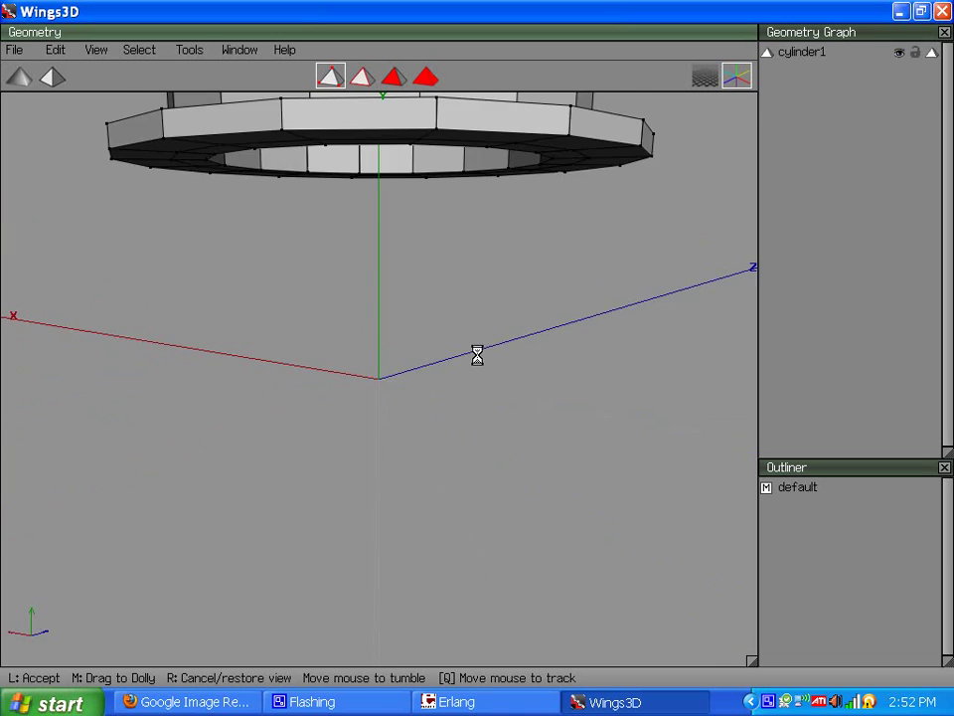
Select a vertical rim edge, extend to its edge ring, and convert to faces.
{"action": "left_click", "coordinate": [477, 355]}
{"action": "left_click", "coordinate": [361, 77]}
{"action": "left_click", "coordinate": [290, 208]}
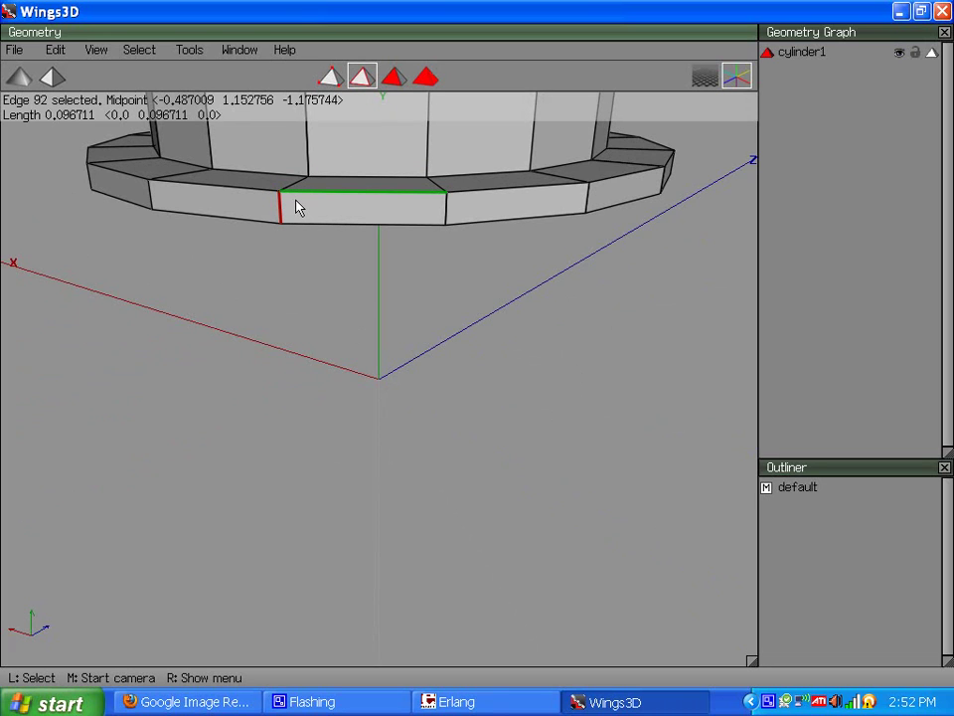
{"action": "key", "text": "g"}
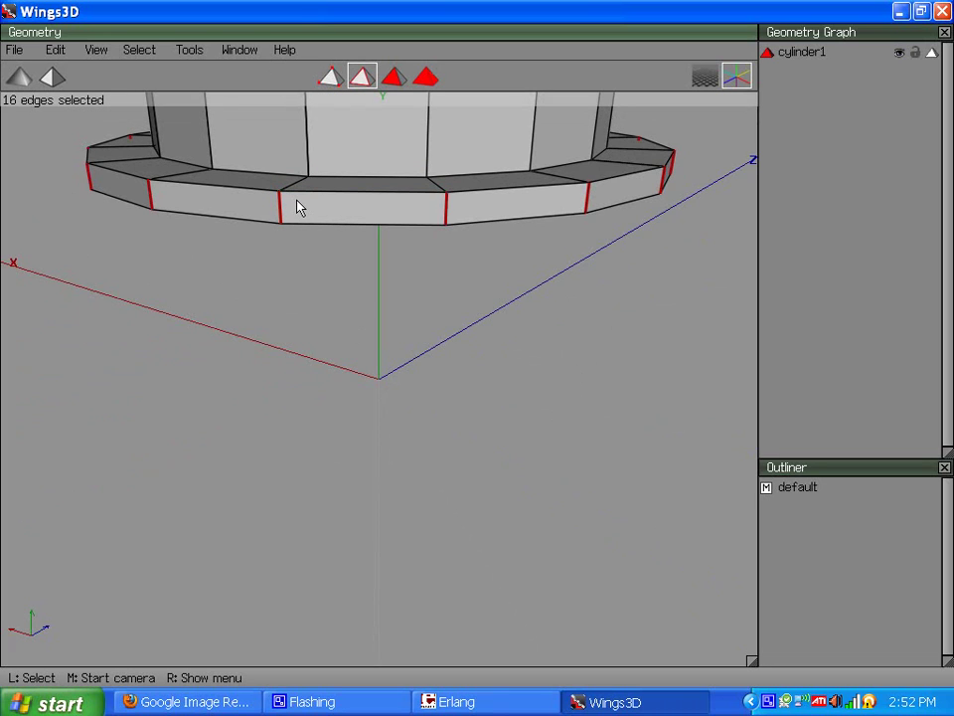
{"action": "left_click", "coordinate": [394, 78]}
Inset the lower rim faces twice.
{"action": "right_click", "coordinate": [151, 211]}
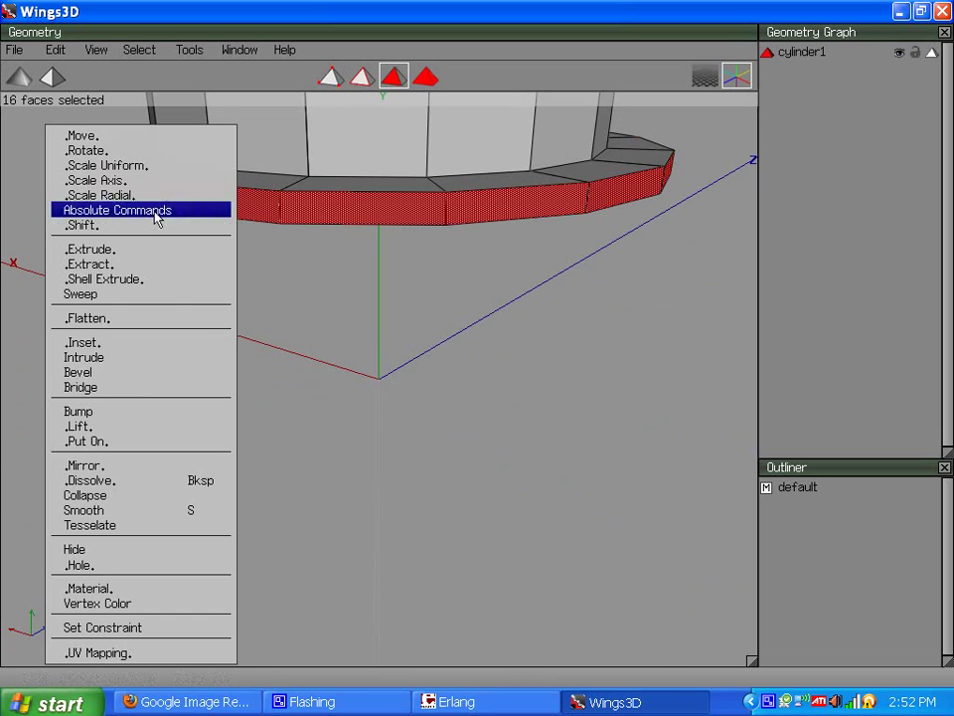
{"action": "left_click", "coordinate": [213, 343]}
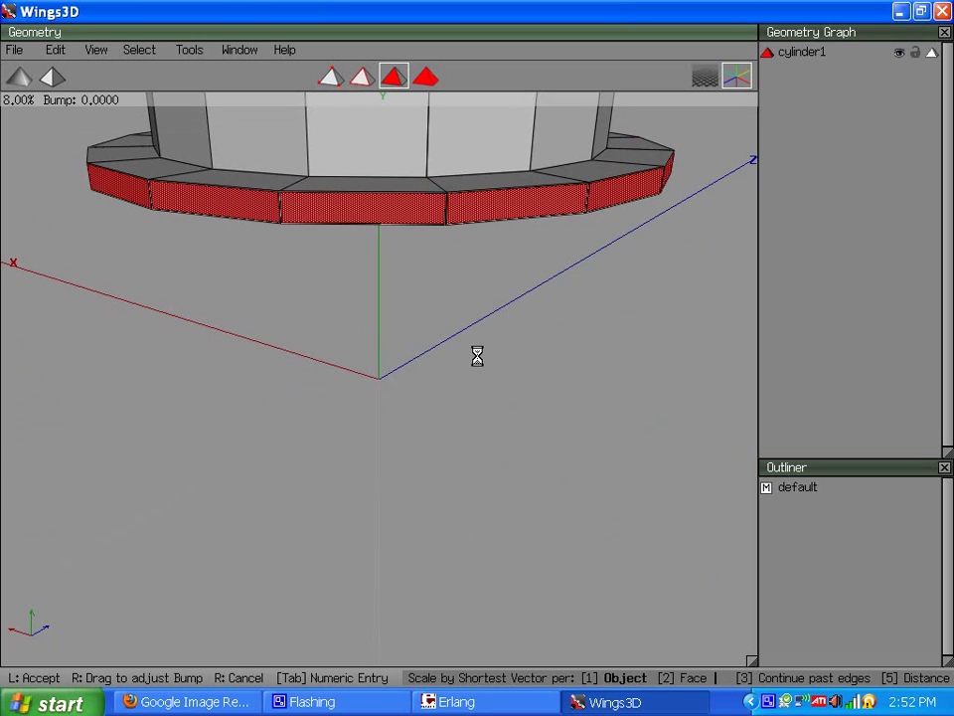
{"action": "left_click", "coordinate": [477, 355]}
{"action": "right_click", "coordinate": [154, 255]}
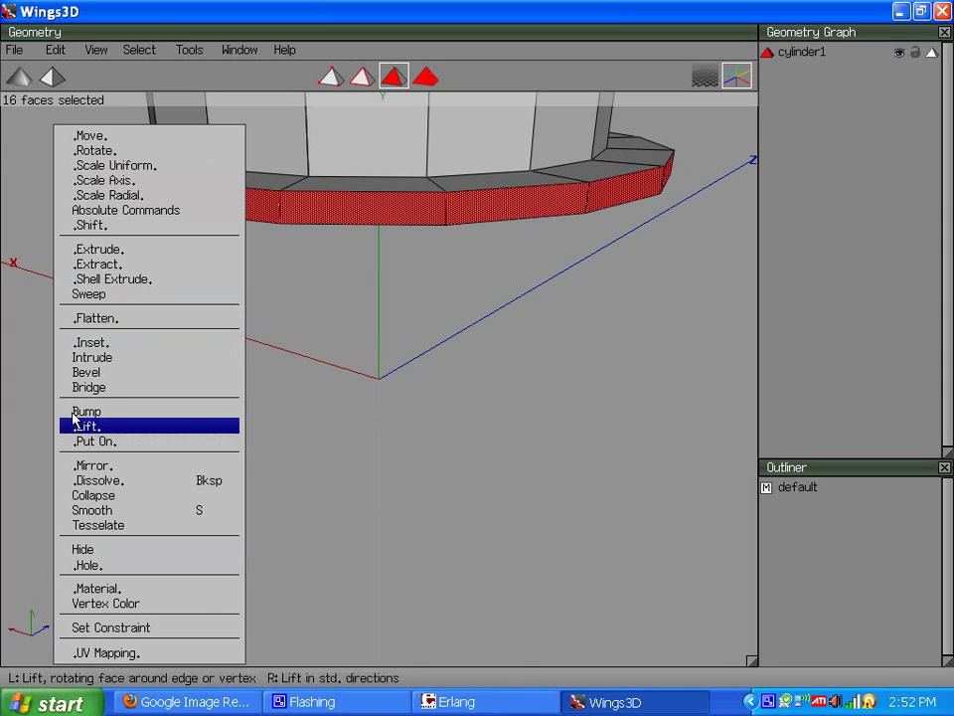
{"action": "left_click", "coordinate": [88, 346]}
{"action": "left_click", "coordinate": [477, 356]}
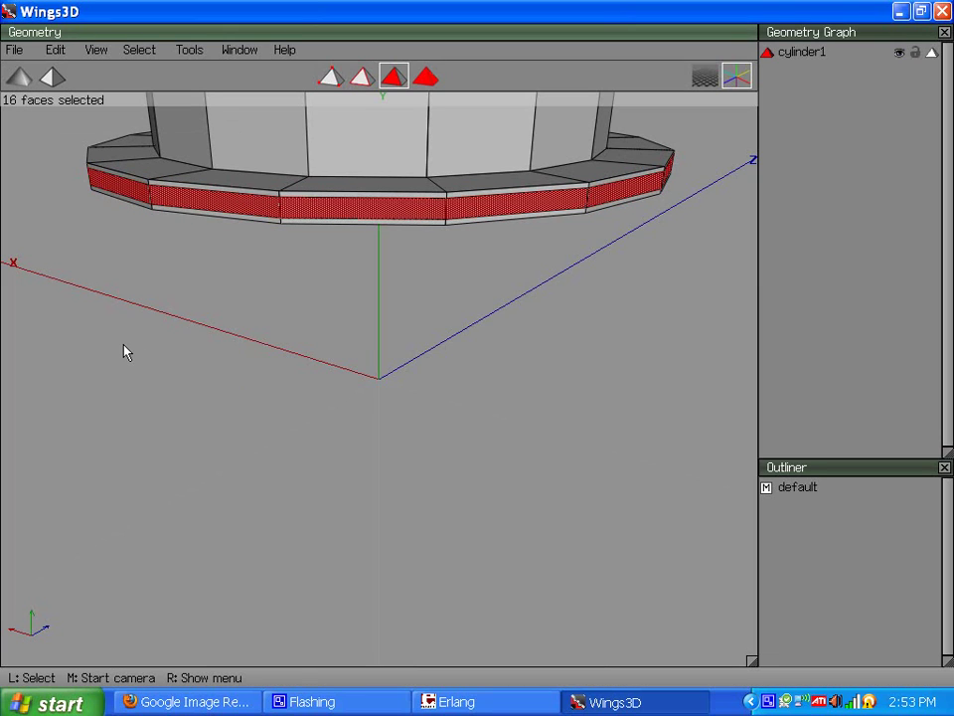
Grow the selection to the whole rim band, inset it, and deselect.
{"action": "key", "text": "plus"}
{"action": "right_click", "coordinate": [205, 279]}
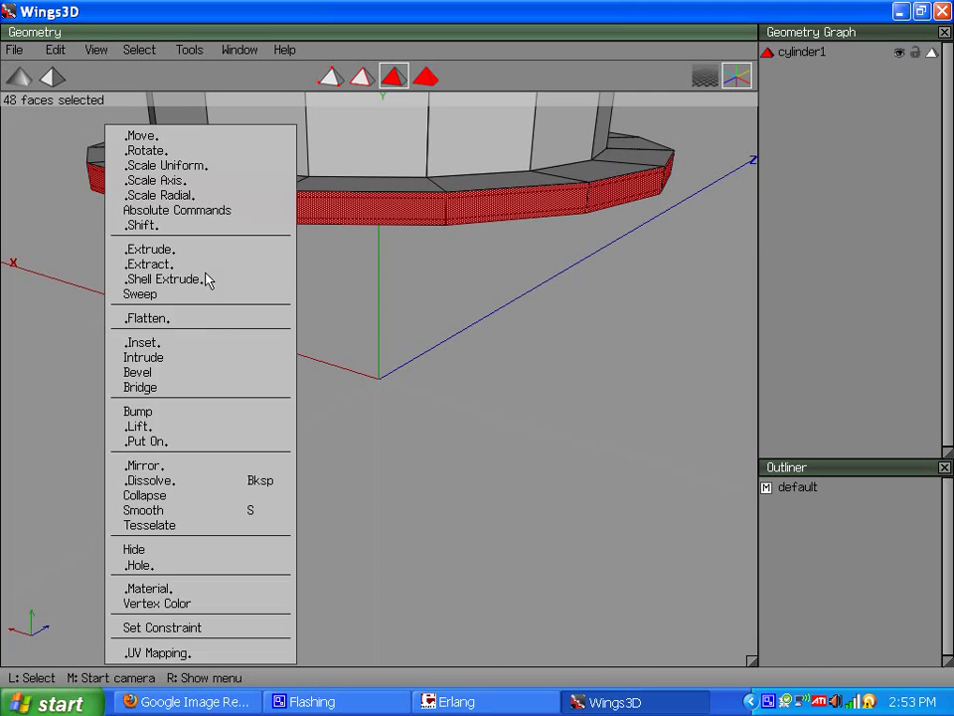
{"action": "left_click", "coordinate": [198, 352]}
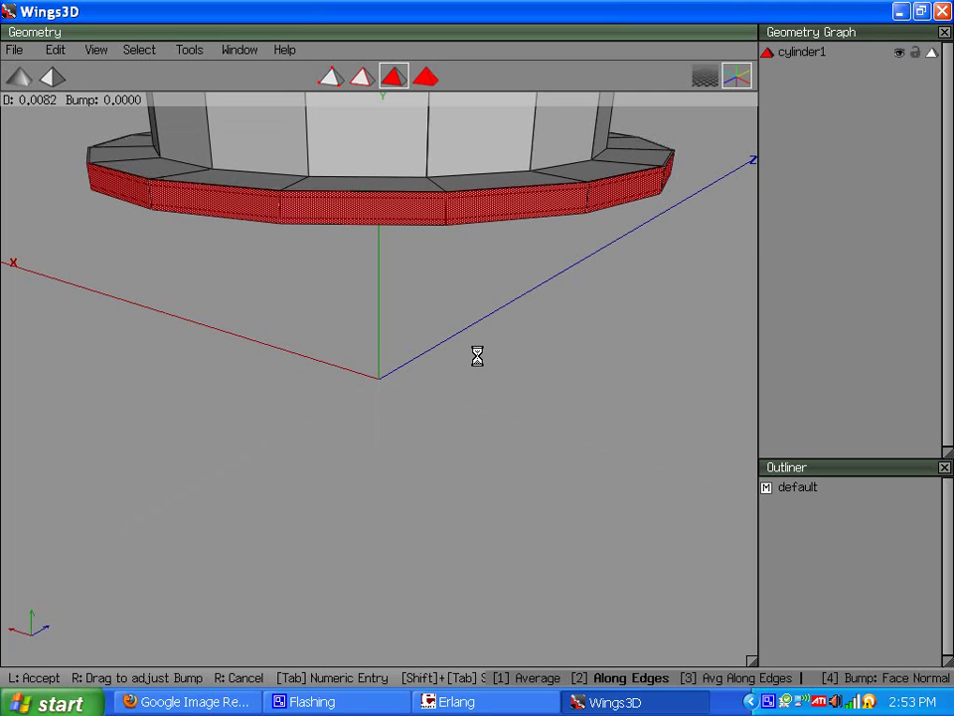
{"action": "middle_click", "coordinate": [477, 356]}
{"action": "left_click", "coordinate": [477, 356]}
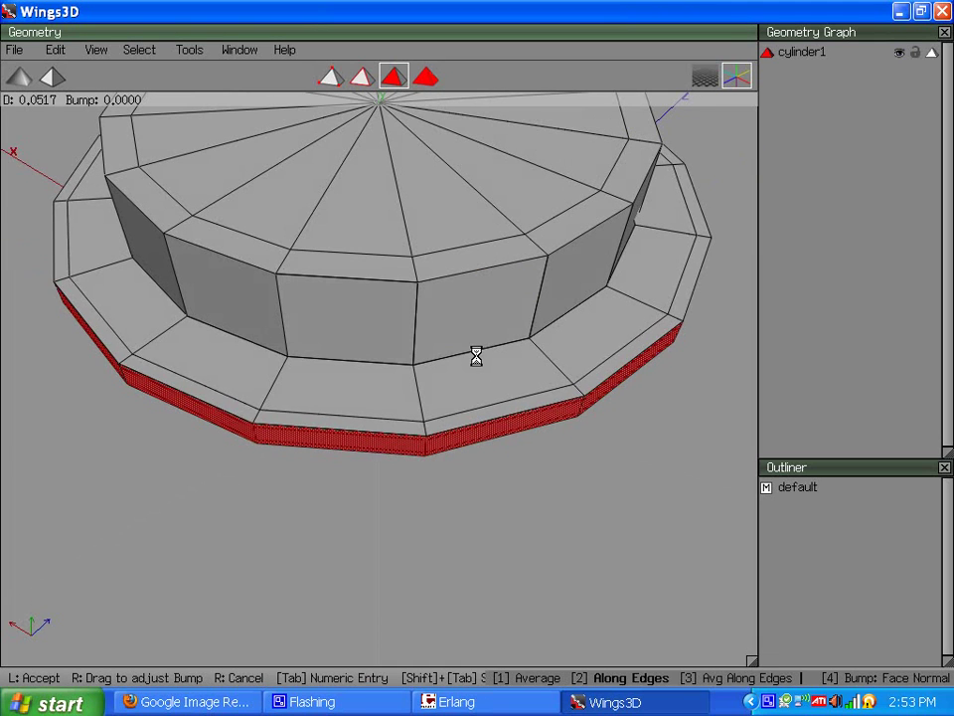
{"action": "left_click", "coordinate": [477, 356]}
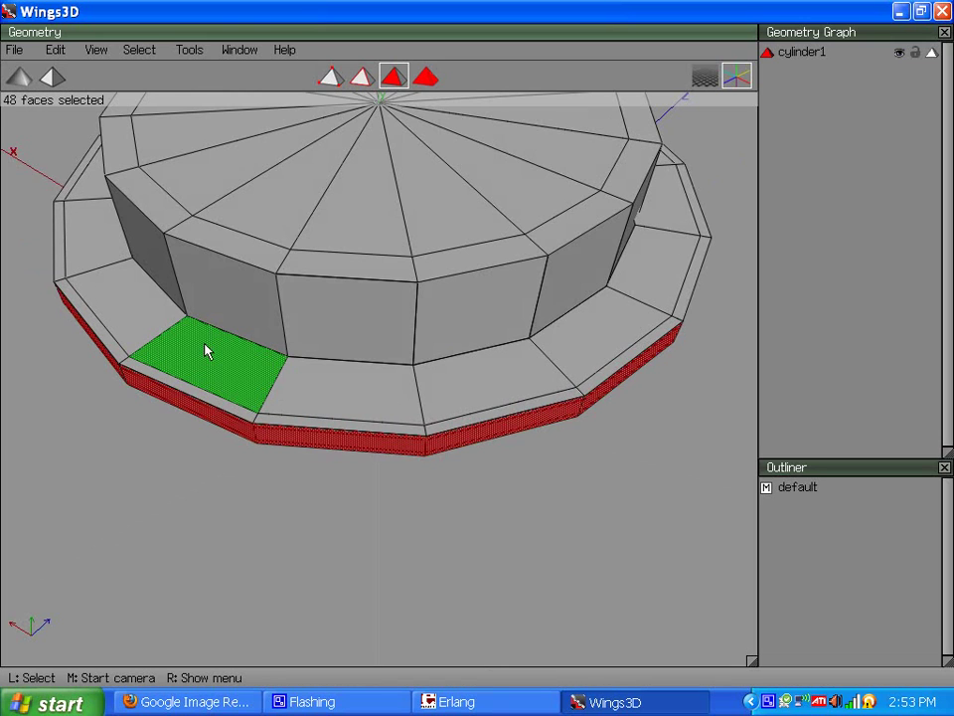
{"action": "key", "text": "space"}
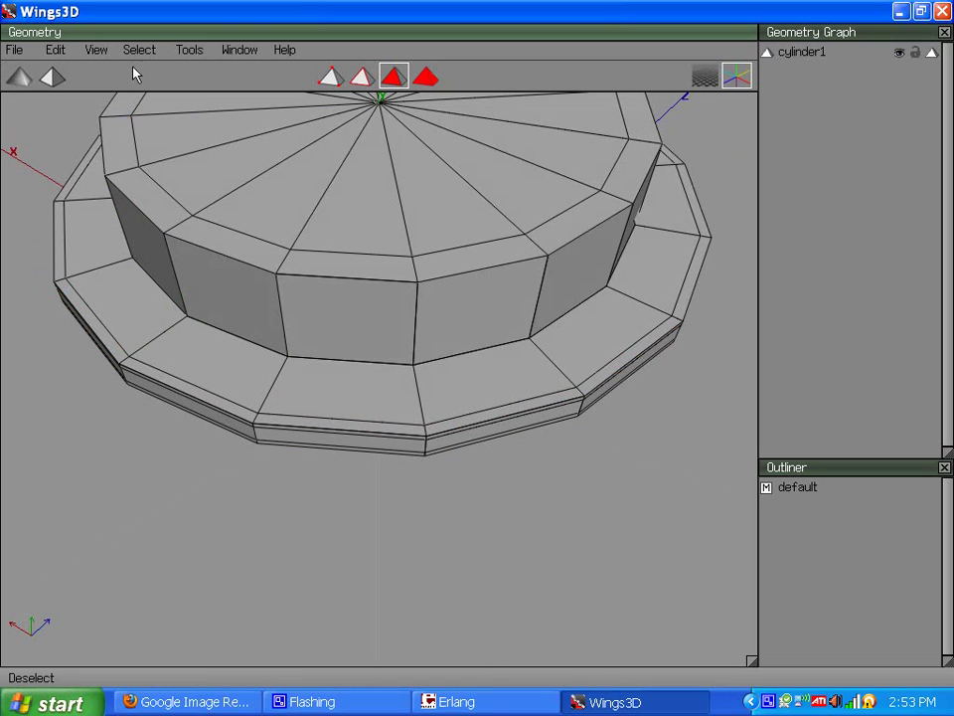
{"action": "left_click", "coordinate": [97, 49]}
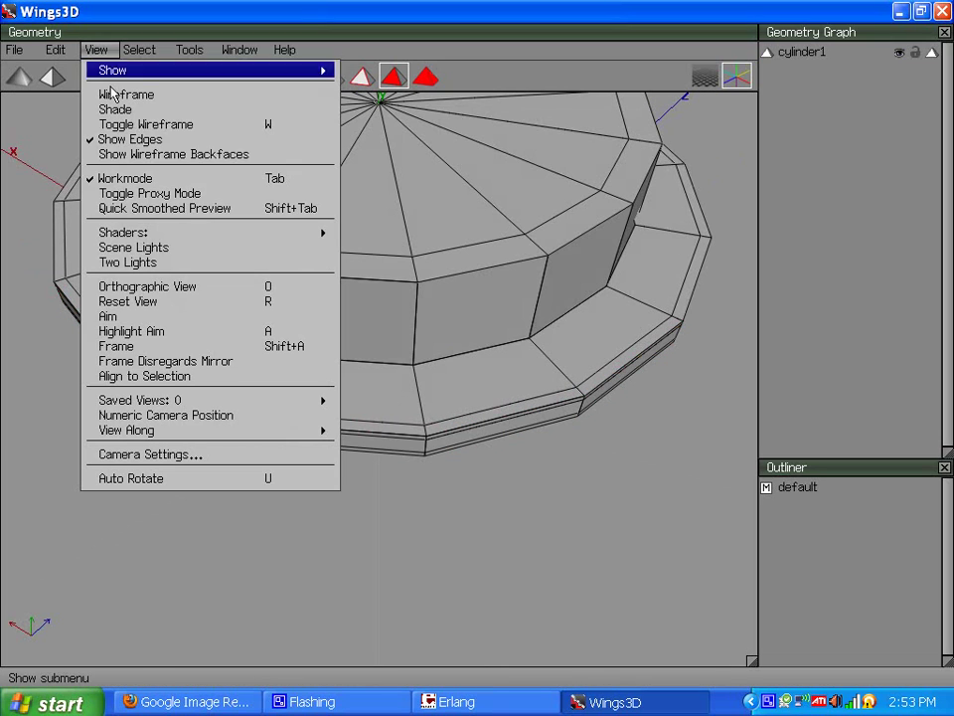
{"action": "left_click", "coordinate": [156, 209]}
{"action": "middle_click", "coordinate": [277, 324]}
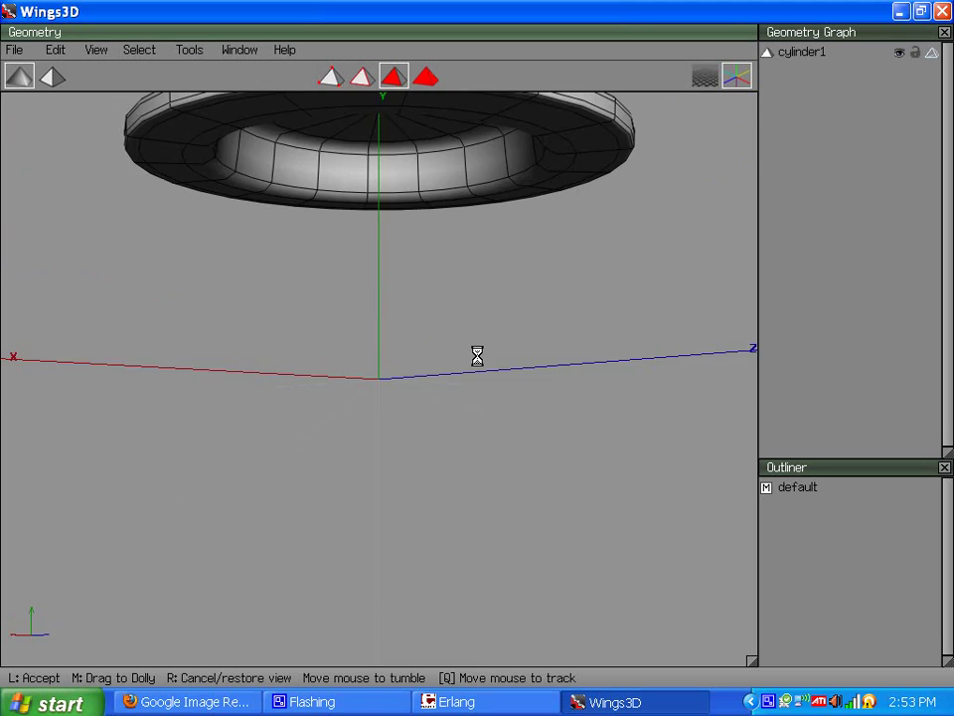
{"action": "left_click", "coordinate": [476, 353]}
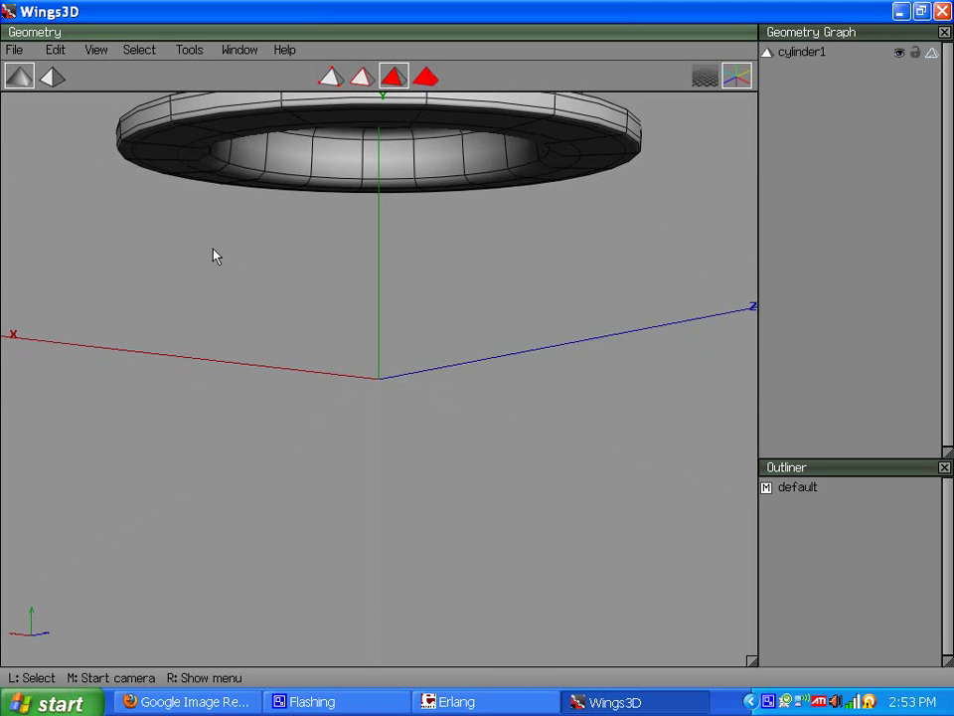
{"action": "left_click", "coordinate": [96, 50]}
{"action": "left_click", "coordinate": [132, 209]}
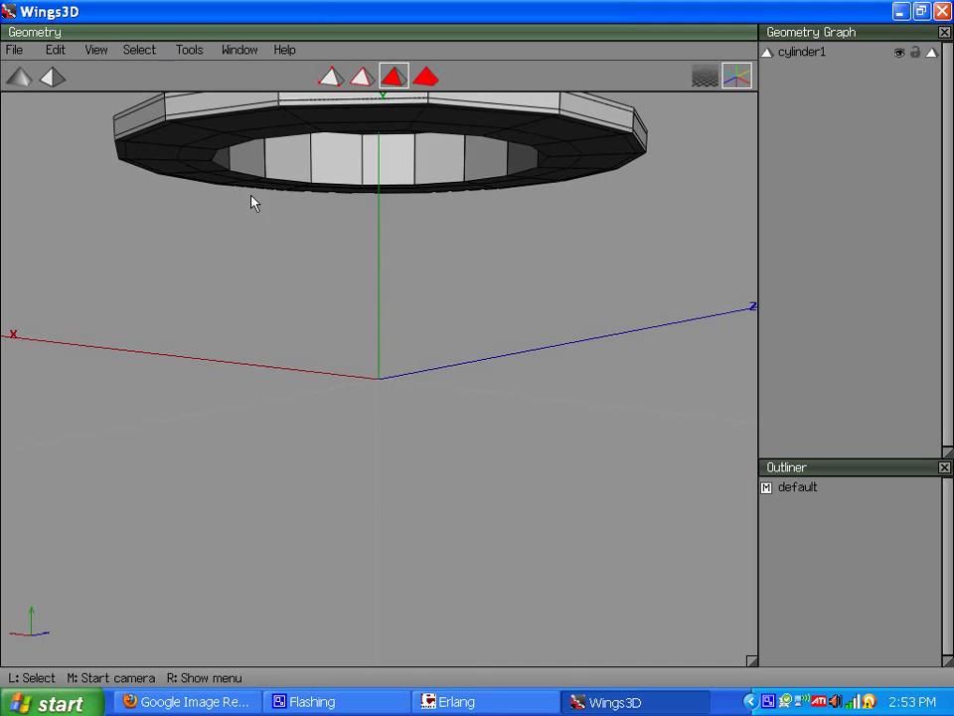
{"action": "middle_click", "coordinate": [251, 202]}
Bevel the 16-edge rim loop of the underside recess into a narrow strip.
{"action": "left_click", "coordinate": [477, 356]}
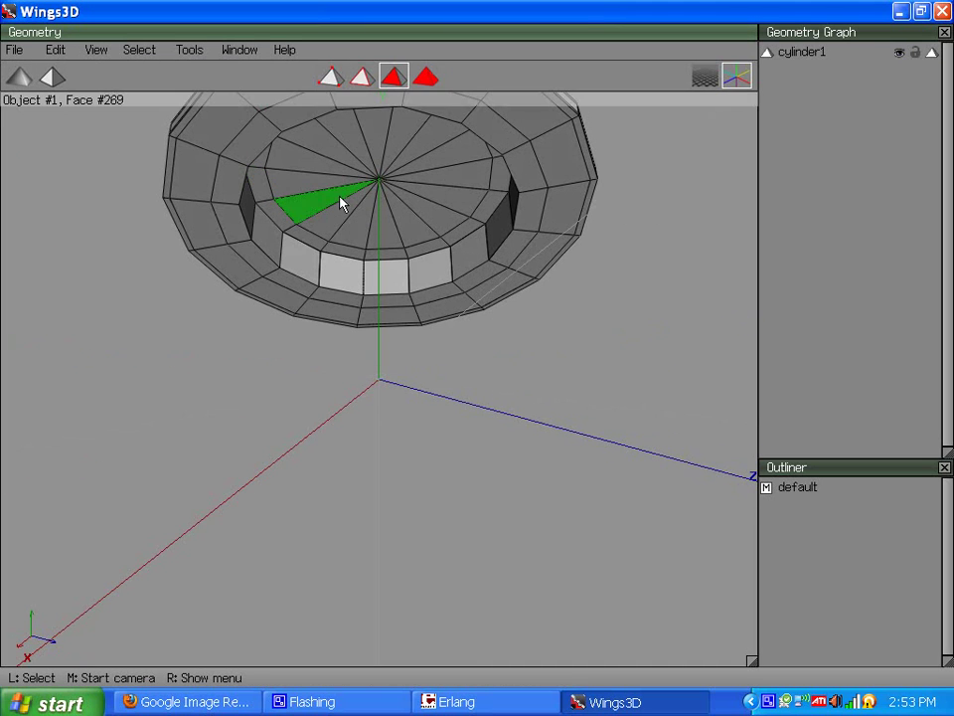
{"action": "left_click", "coordinate": [361, 76]}
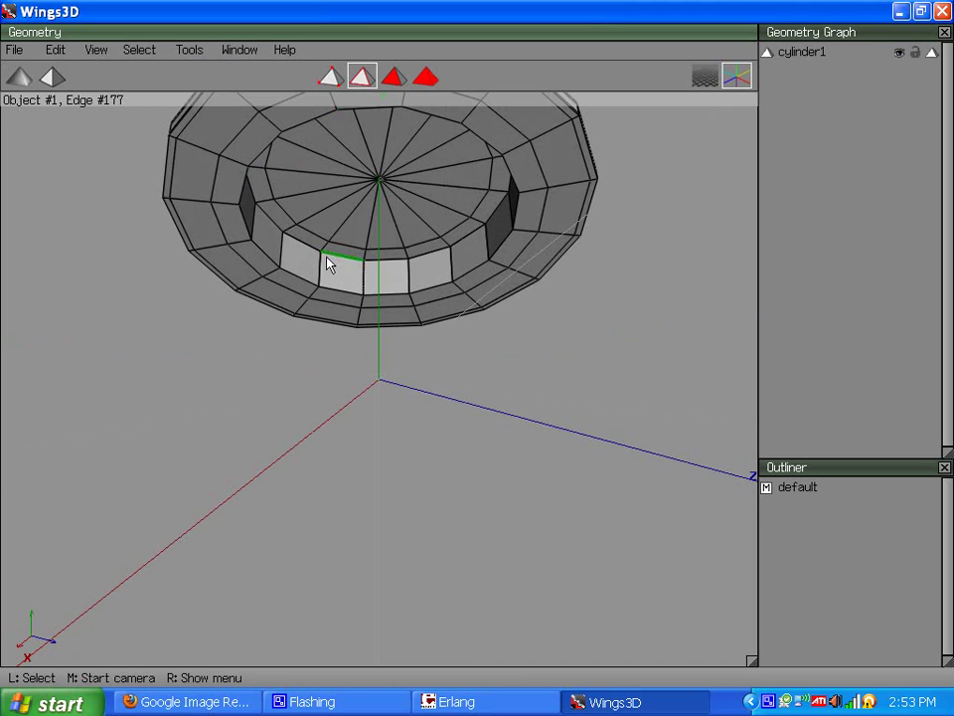
{"action": "left_click", "coordinate": [306, 287]}
{"action": "key", "text": "l"}
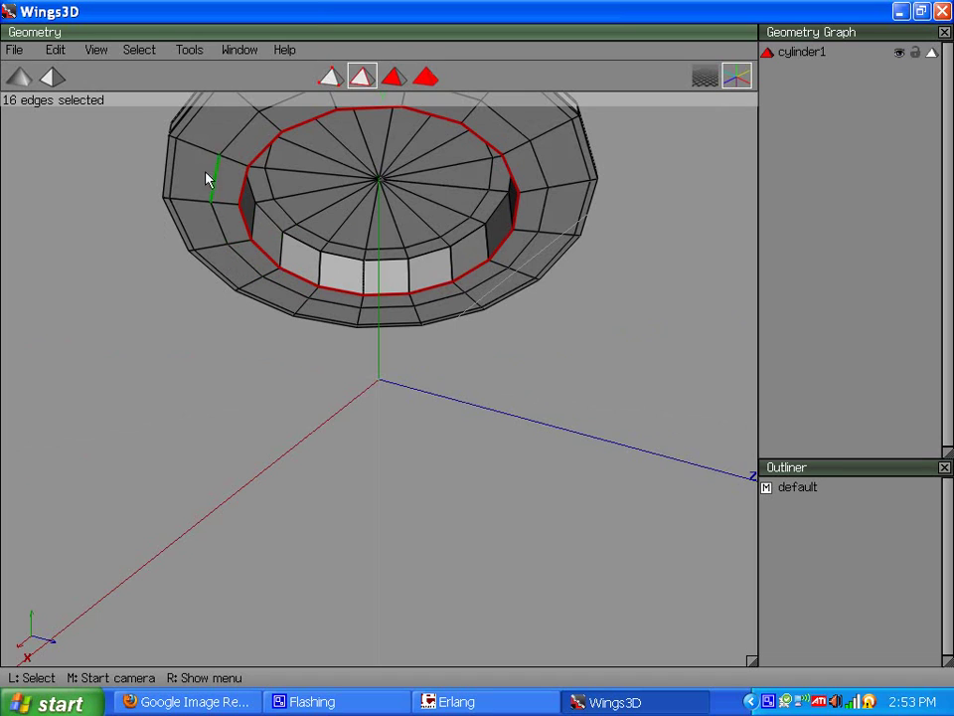
{"action": "right_click", "coordinate": [79, 205]}
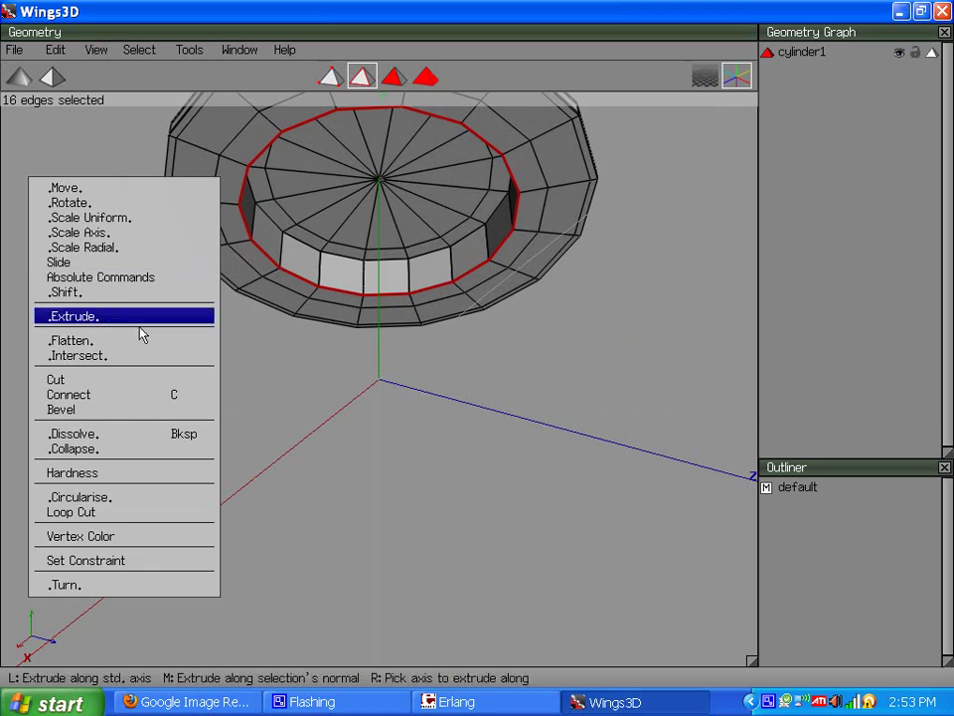
{"action": "left_click", "coordinate": [106, 409]}
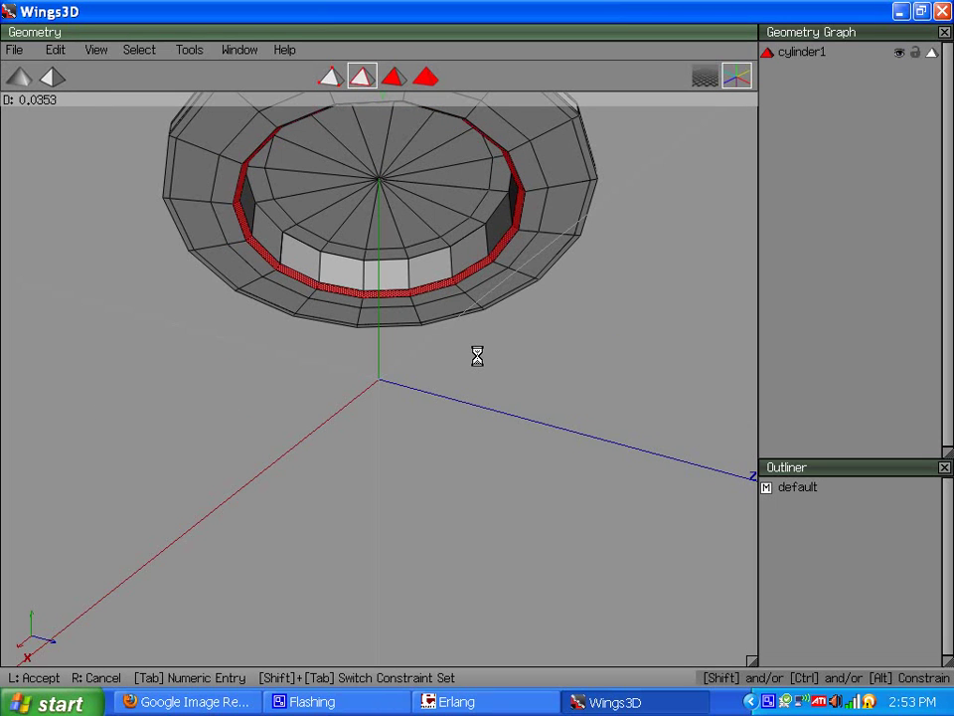
{"action": "left_click", "coordinate": [477, 356]}
{"action": "key", "text": "space"}
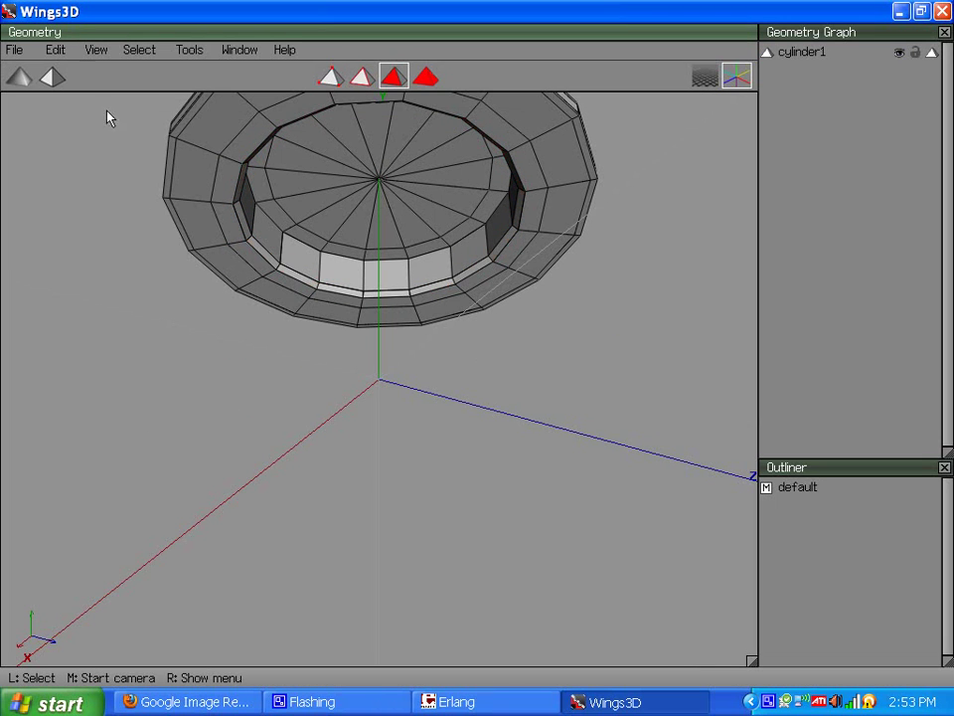
Preview the bevelled lid smoothed from above, then return to faceted display.
{"action": "left_click", "coordinate": [97, 50]}
{"action": "left_click", "coordinate": [173, 207]}
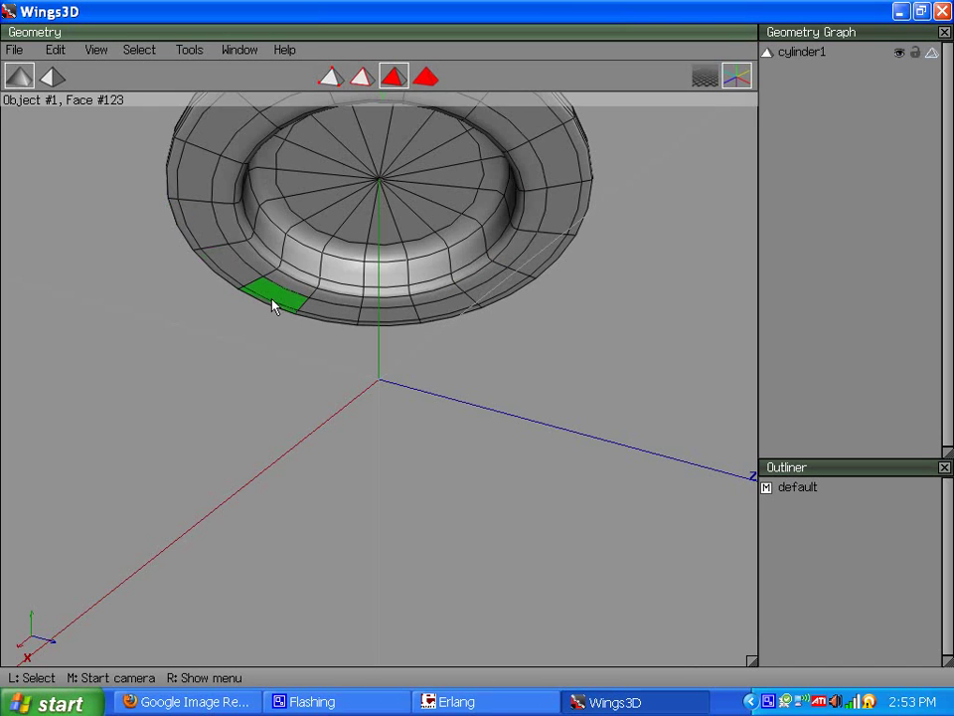
{"action": "middle_click", "coordinate": [273, 302]}
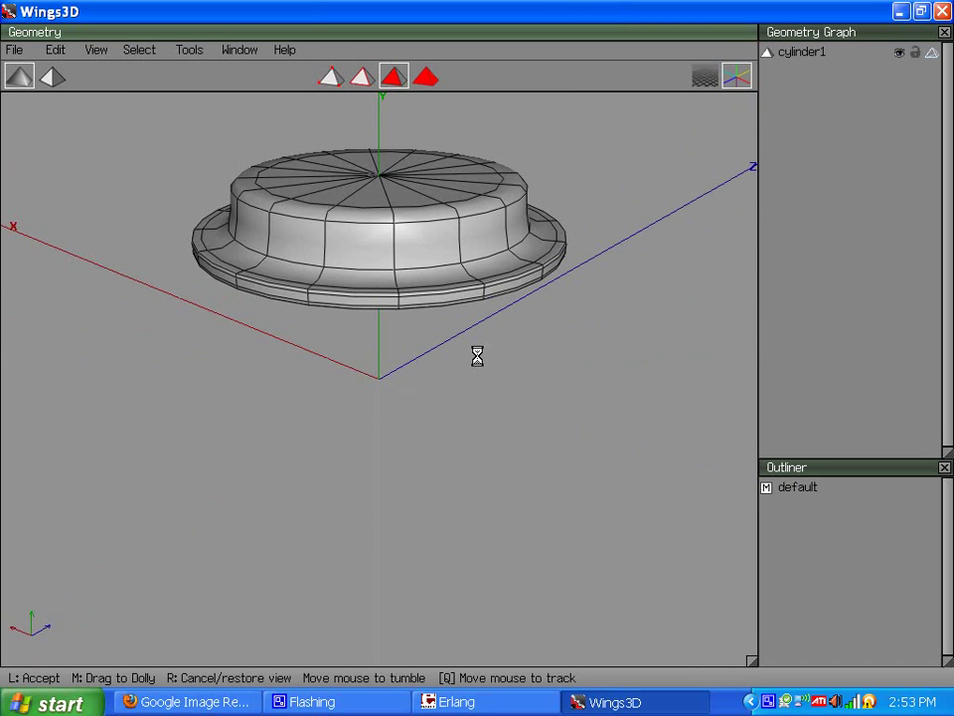
{"action": "left_click", "coordinate": [478, 356]}
{"action": "key", "text": "space"}
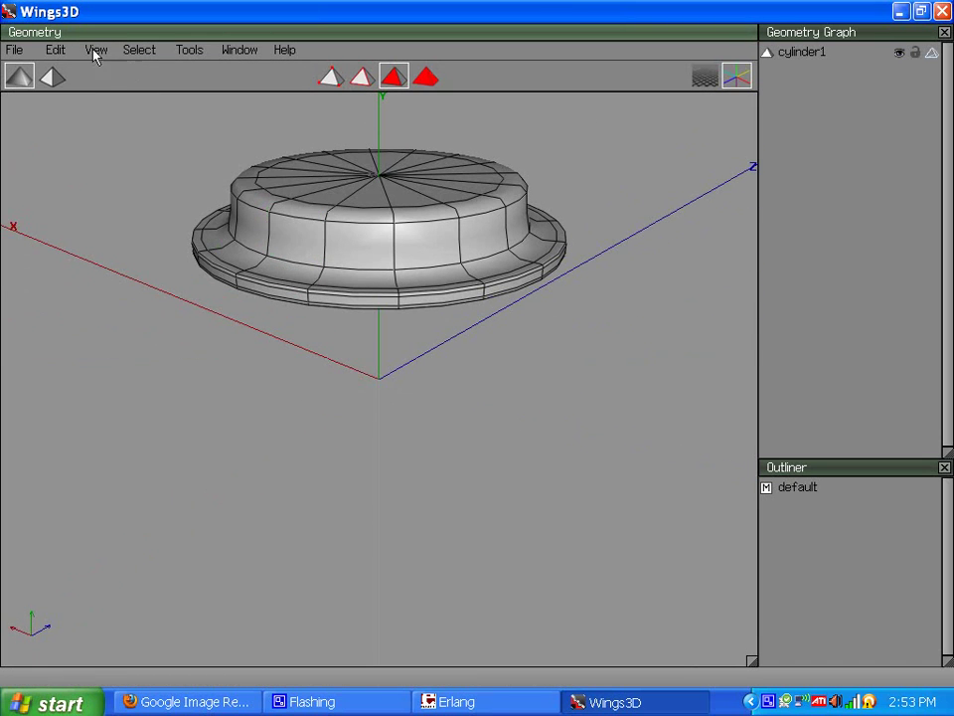
{"action": "left_click", "coordinate": [95, 49]}
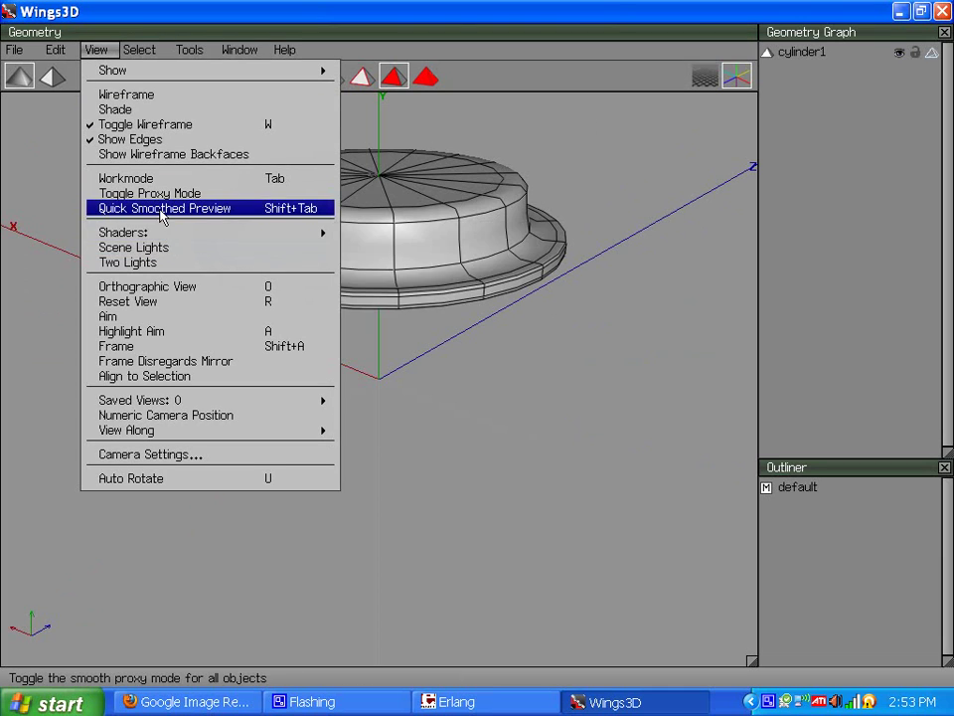
{"action": "left_click", "coordinate": [161, 217]}
{"action": "scroll", "coordinate": [349, 236], "scroll_direction": "up", "scroll_amount": 3}
Select the raised wall's 16-edge base loop and extrude it along its normal.
{"action": "left_click", "coordinate": [360, 80]}
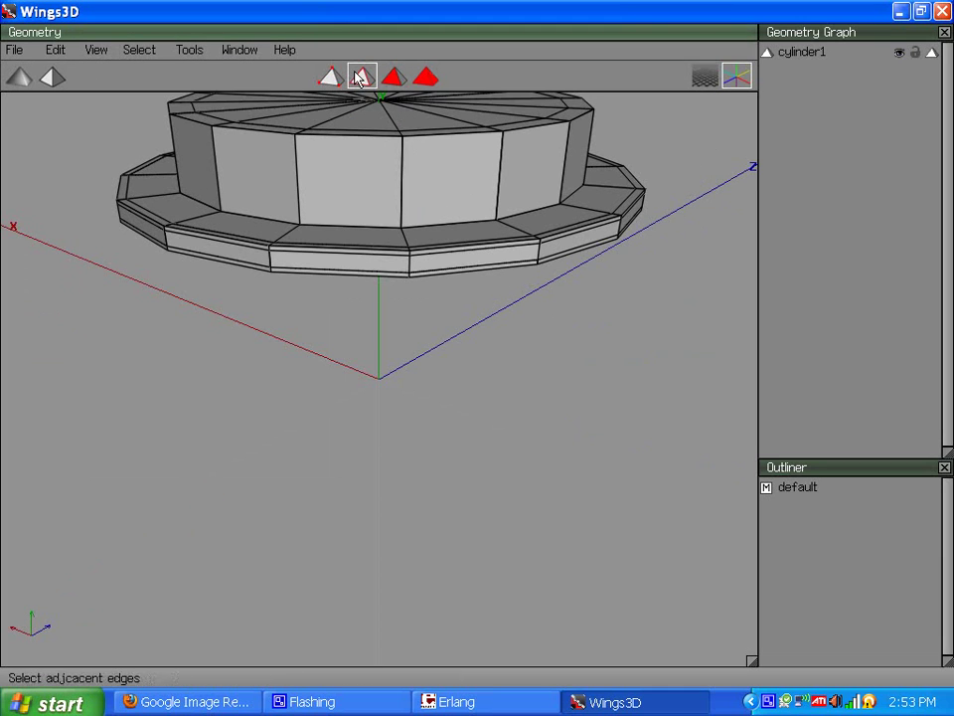
{"action": "left_click", "coordinate": [364, 235]}
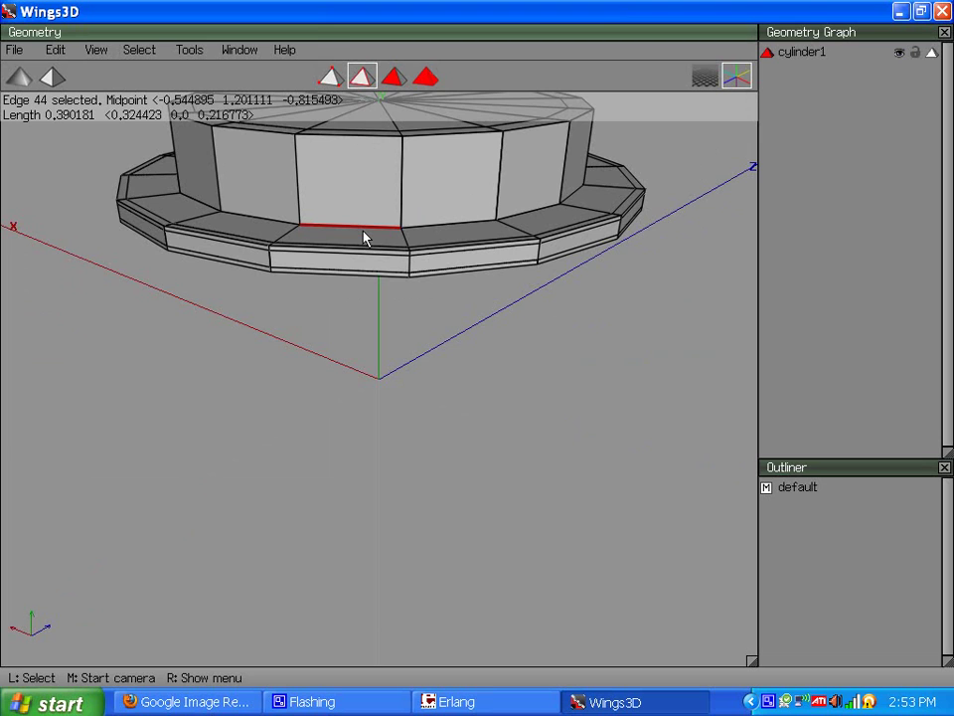
{"action": "key", "text": "l"}
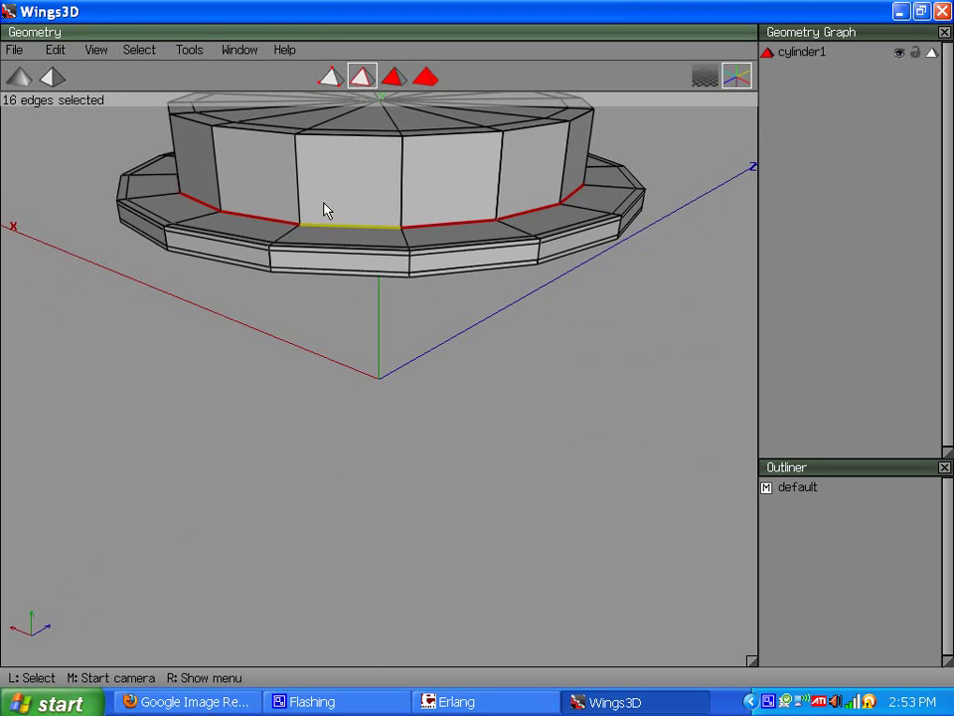
{"action": "middle_click", "coordinate": [343, 235]}
{"action": "left_click", "coordinate": [341, 230]}
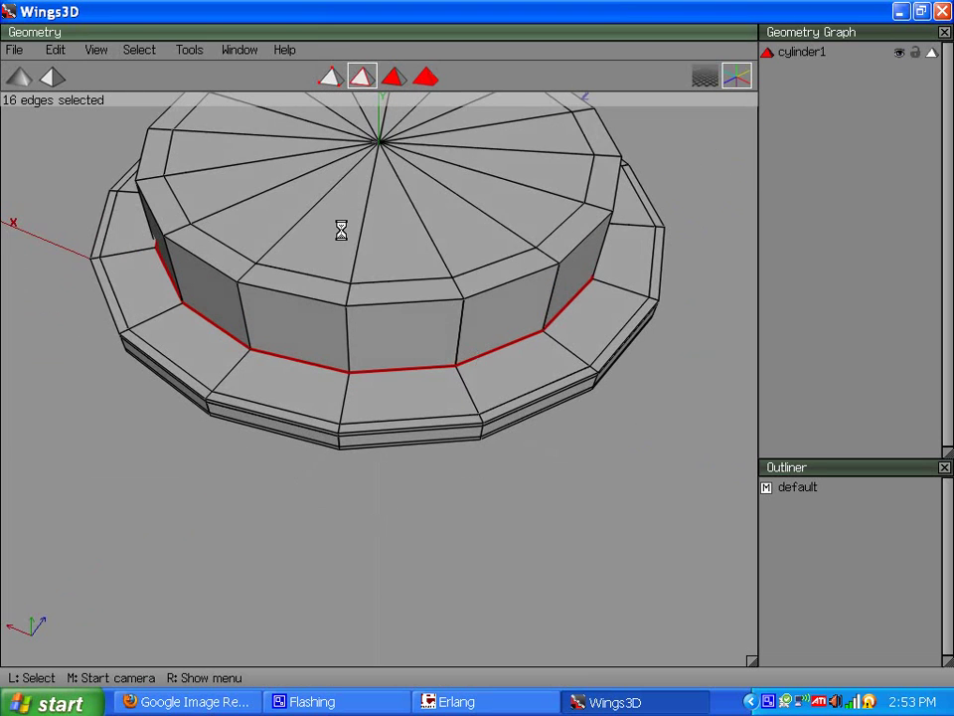
{"action": "right_click", "coordinate": [279, 285]}
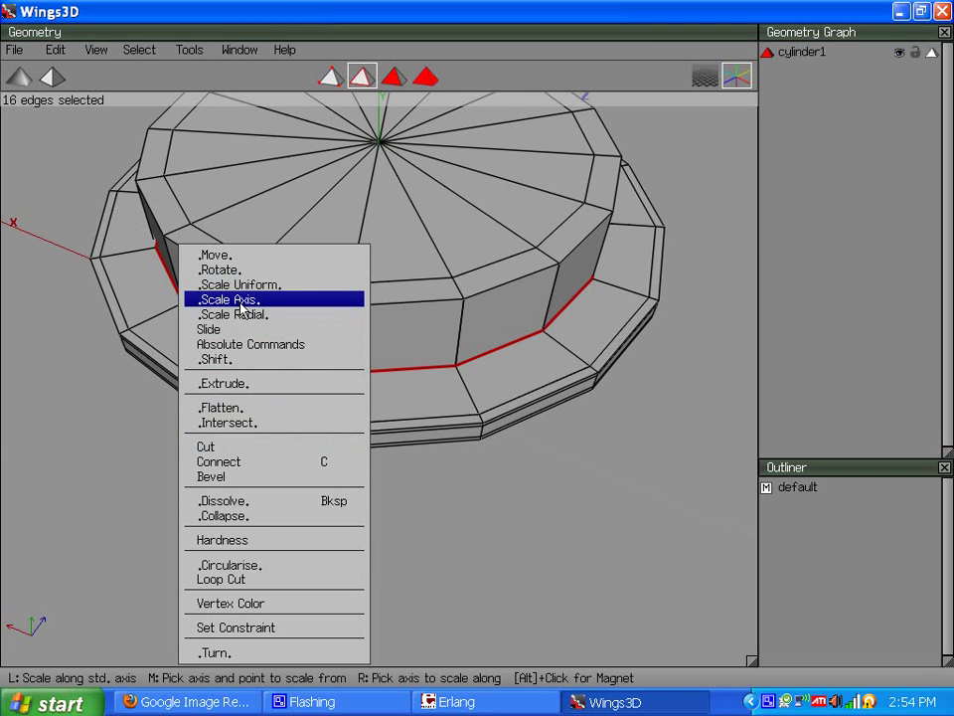
{"action": "left_click", "coordinate": [239, 383]}
{"action": "left_click", "coordinate": [236, 373]}
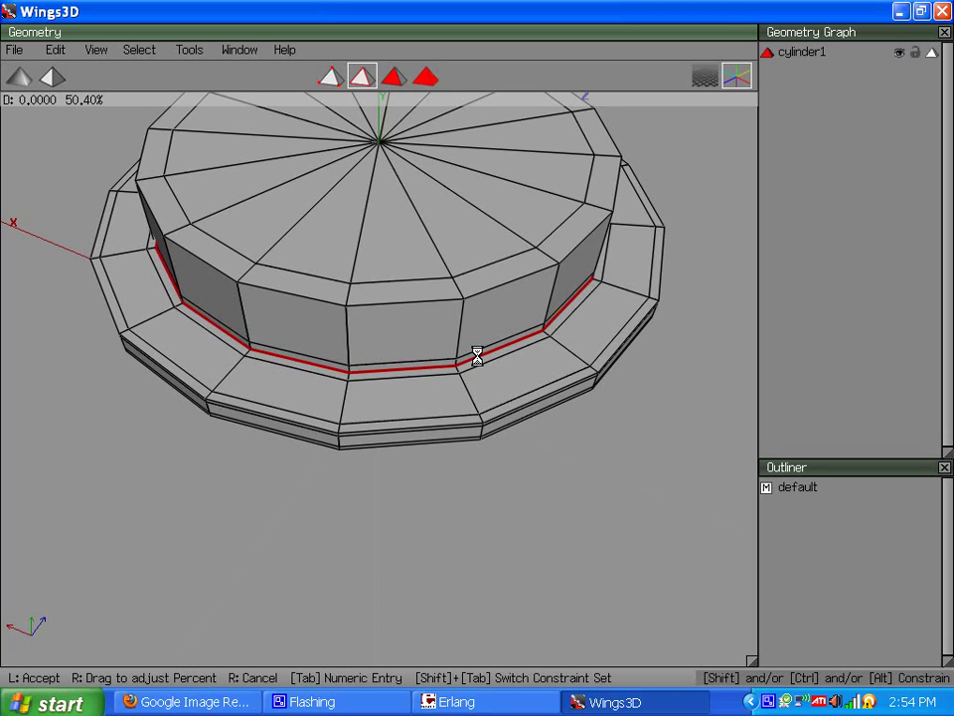
{"action": "left_click", "coordinate": [477, 356]}
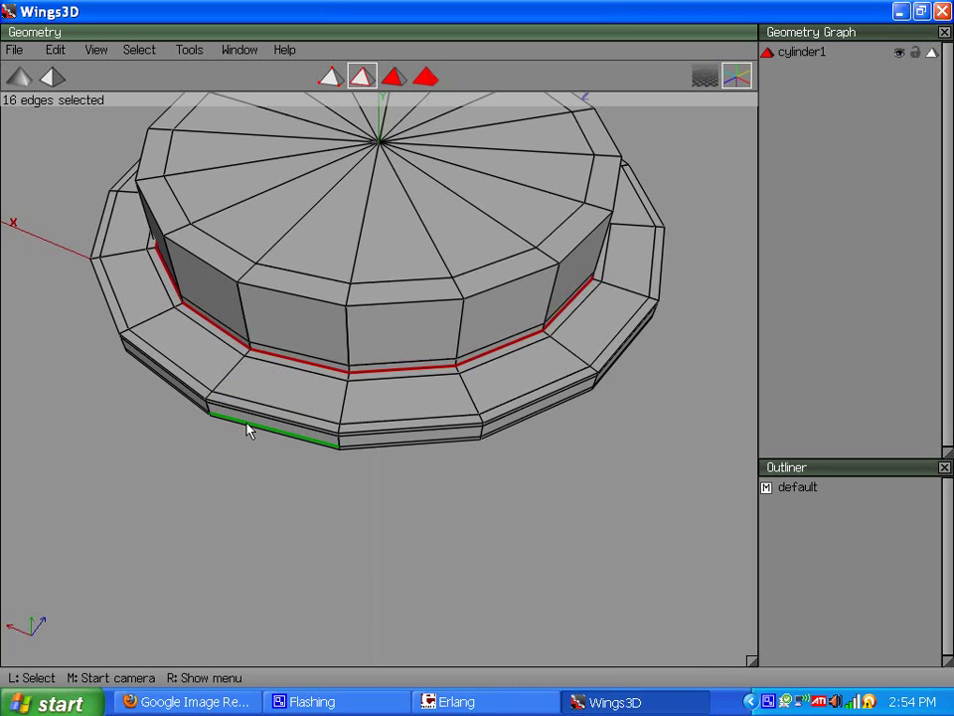
{"action": "key", "text": "space"}
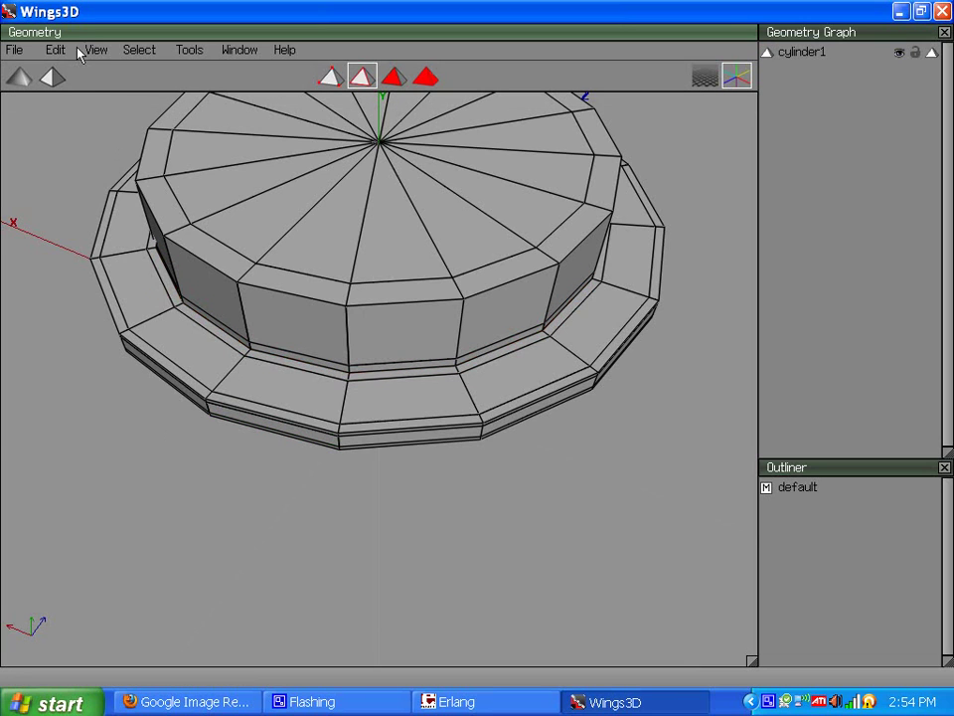
{"action": "left_click", "coordinate": [95, 50]}
{"action": "left_click", "coordinate": [170, 207]}
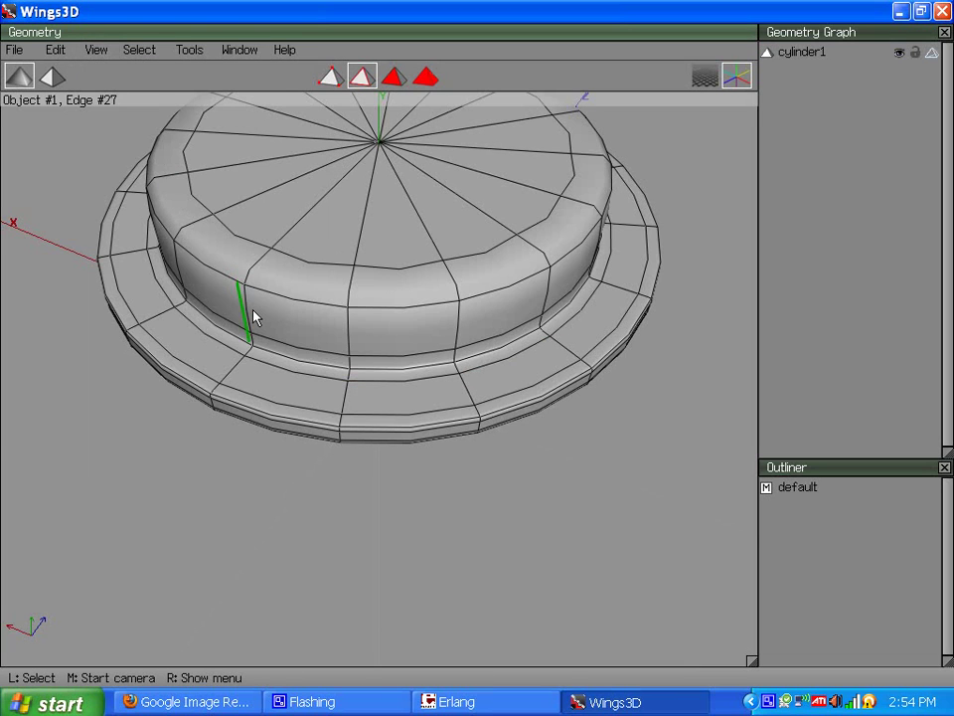
{"action": "middle_click", "coordinate": [478, 359]}
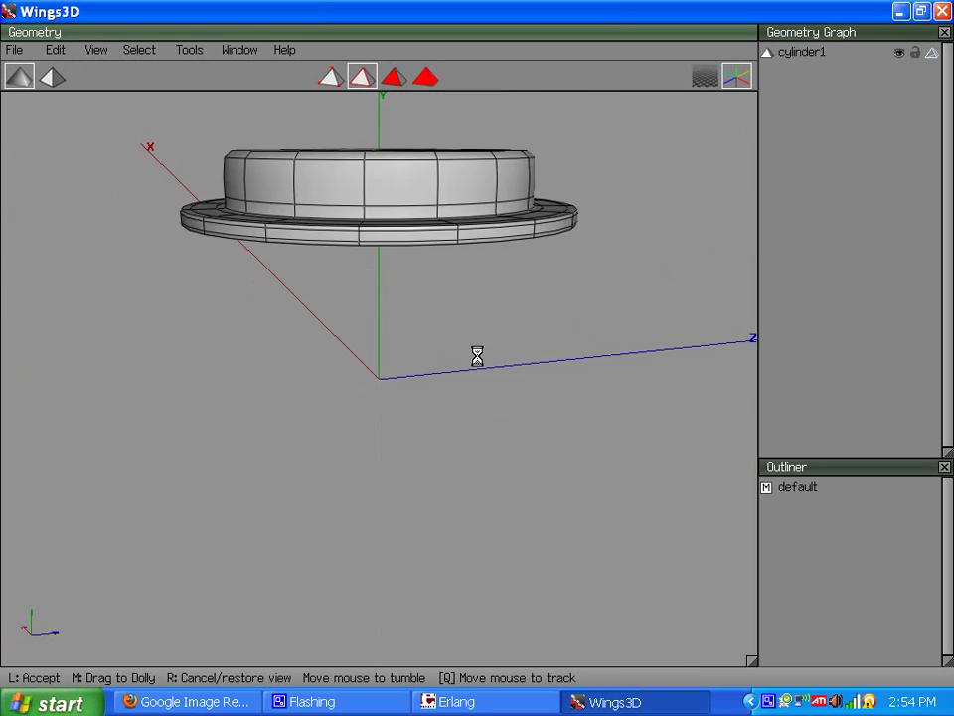
{"action": "scroll", "coordinate": [477, 356], "scroll_direction": "up", "scroll_amount": 5}
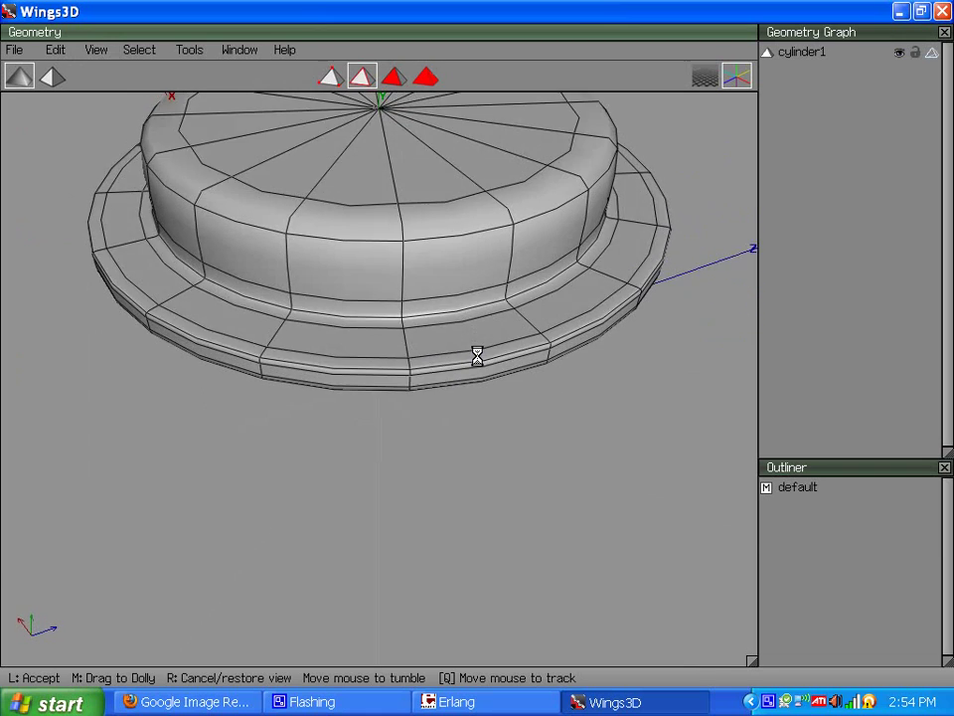
{"action": "left_click", "coordinate": [473, 352]}
{"action": "left_click", "coordinate": [95, 50]}
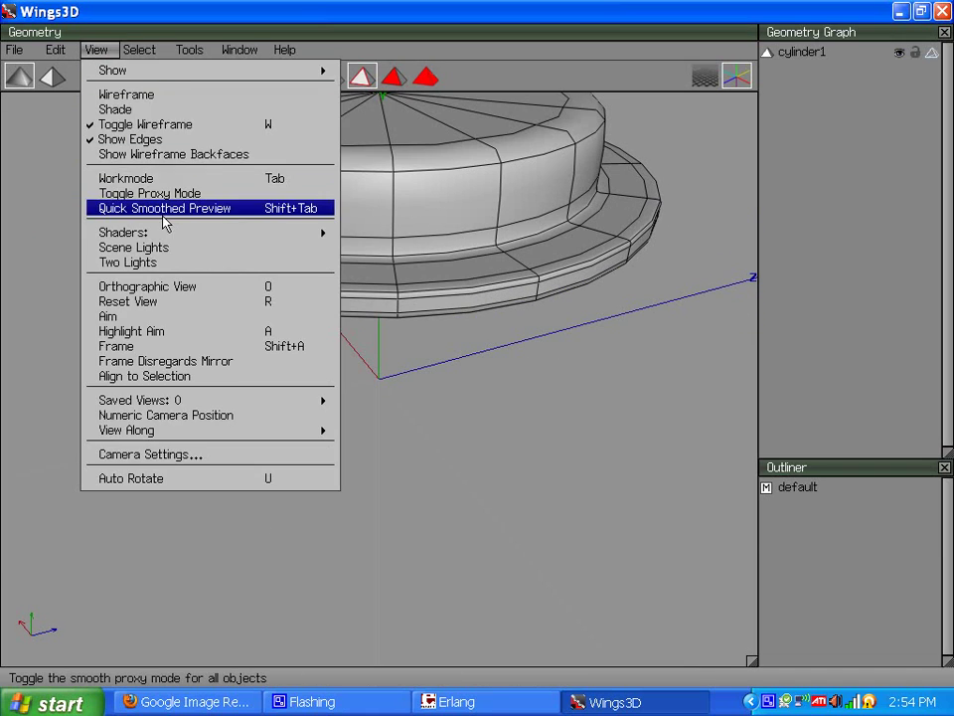
{"action": "left_click", "coordinate": [167, 209]}
{"action": "middle_click", "coordinate": [283, 235]}
Cut a new 16-edge loop across the raised wall's vertical edges.
{"action": "left_click", "coordinate": [477, 356]}
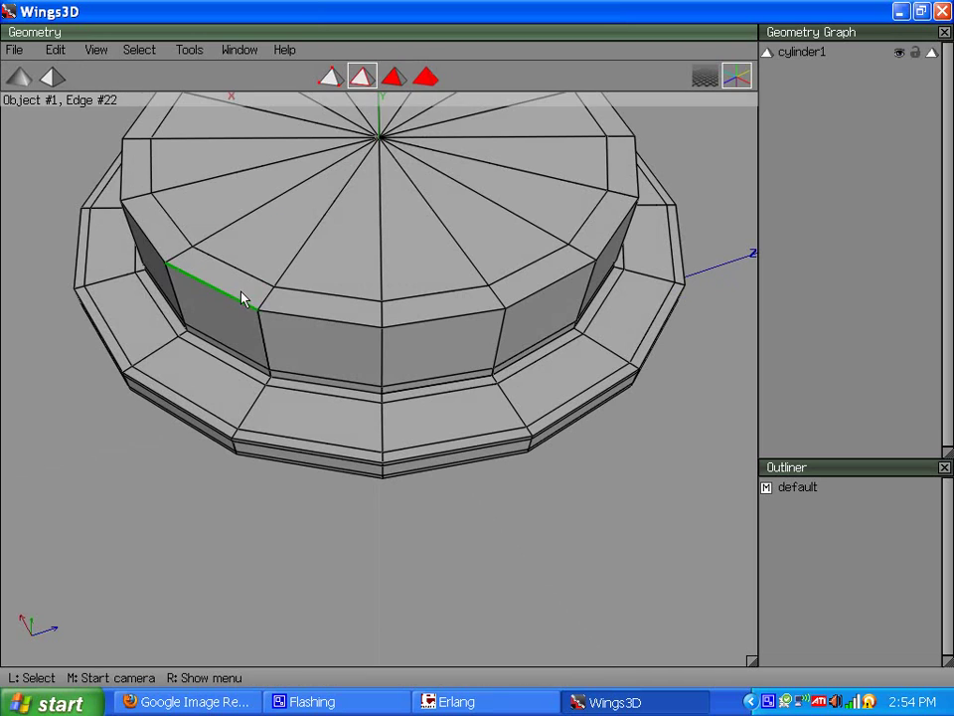
{"action": "left_click", "coordinate": [266, 335]}
{"action": "key", "text": "g"}
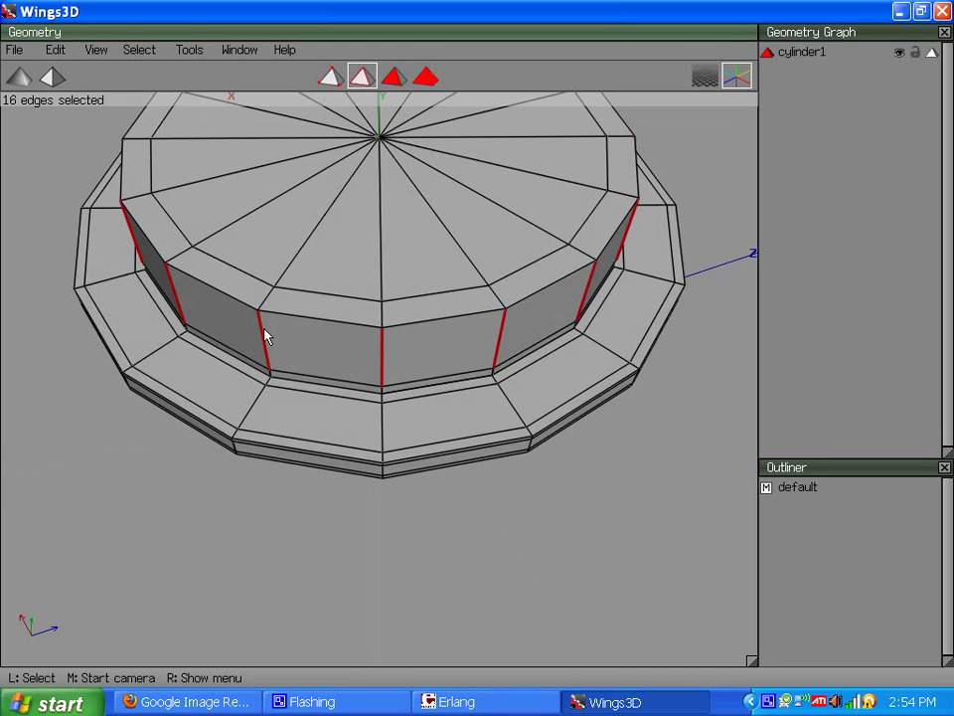
{"action": "key", "text": "c"}
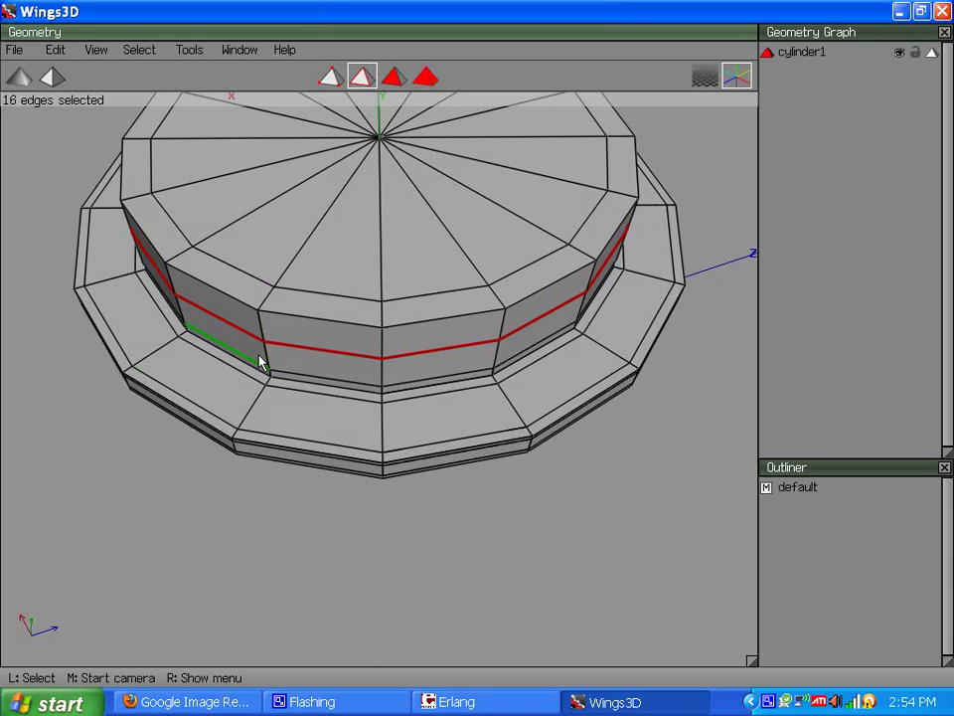
{"action": "middle_click", "coordinate": [277, 329]}
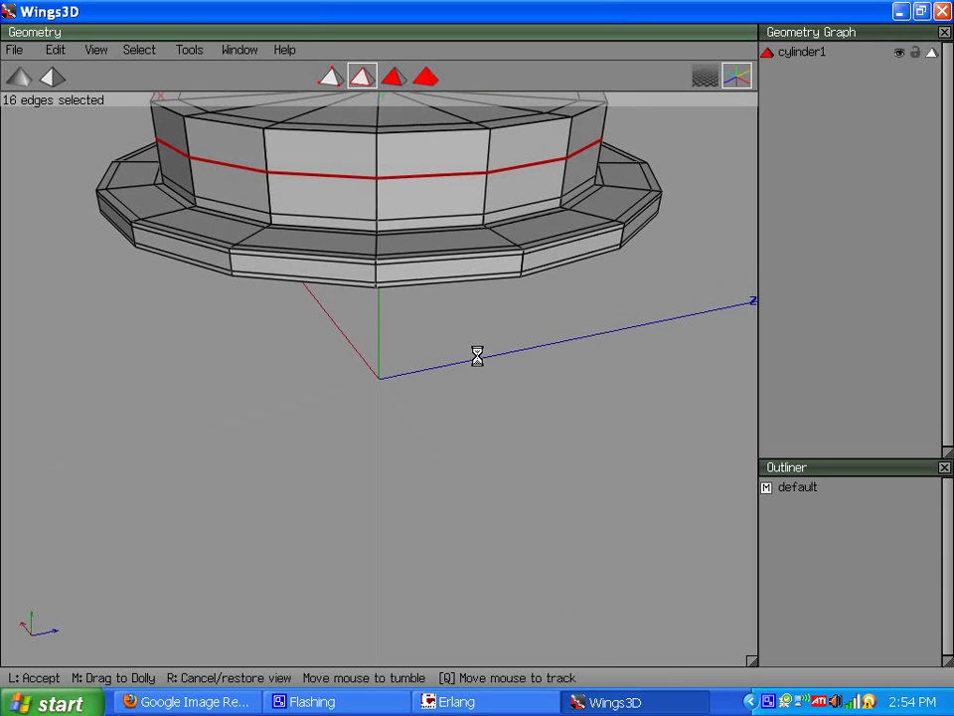
{"action": "left_click", "coordinate": [477, 356]}
Slide the new loop higher up the wall, then deselect and orbit the lid.
{"action": "right_click", "coordinate": [152, 235]}
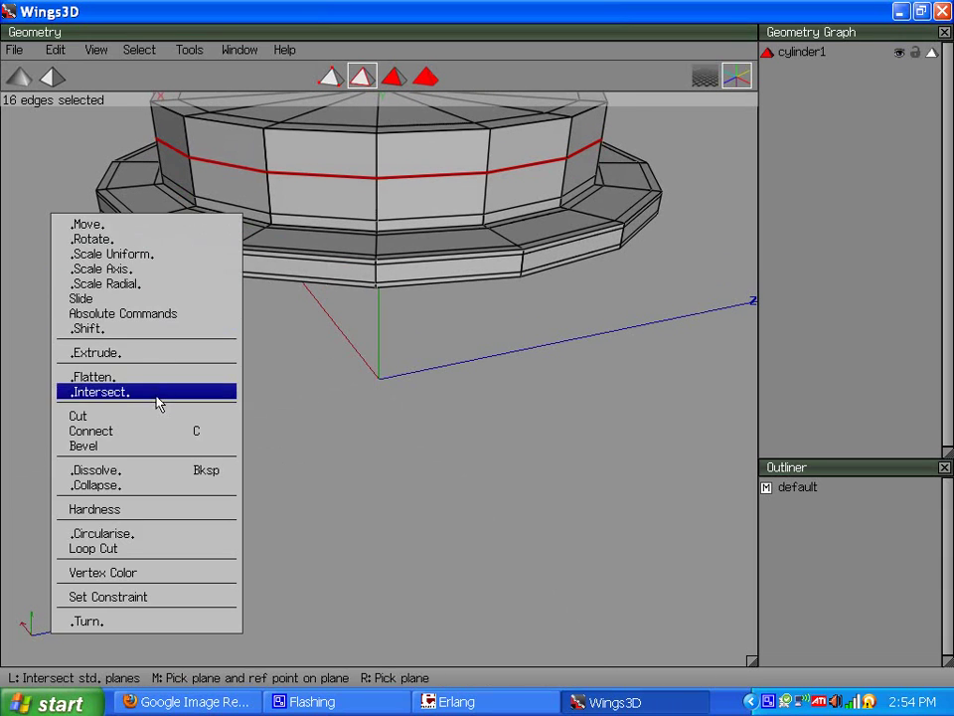
{"action": "left_click", "coordinate": [154, 298]}
{"action": "left_click", "coordinate": [116, 299]}
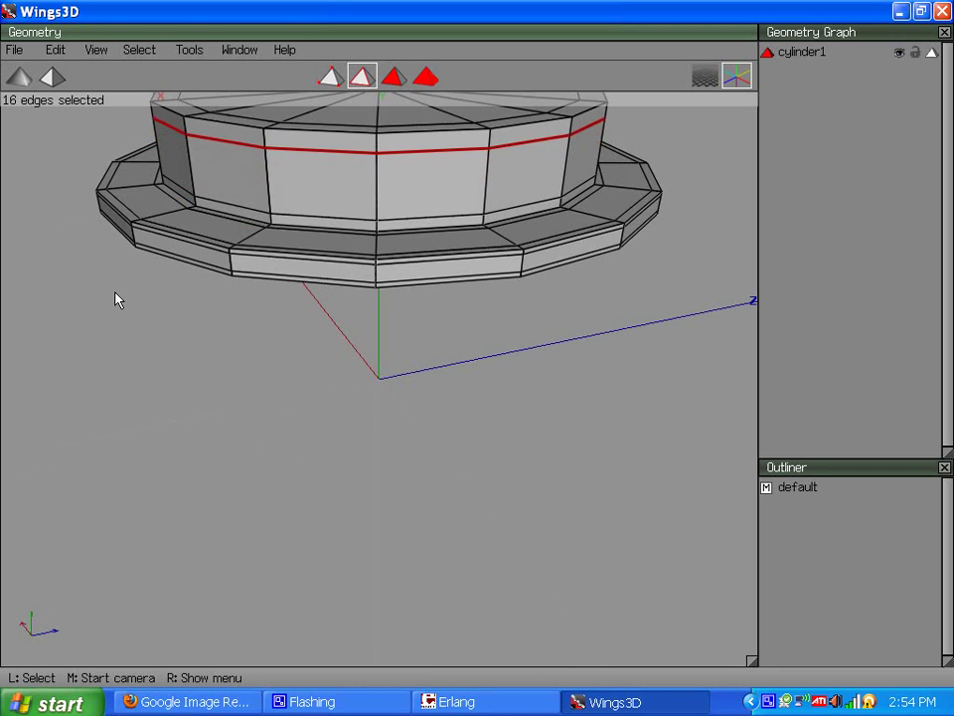
{"action": "left_click", "coordinate": [117, 300]}
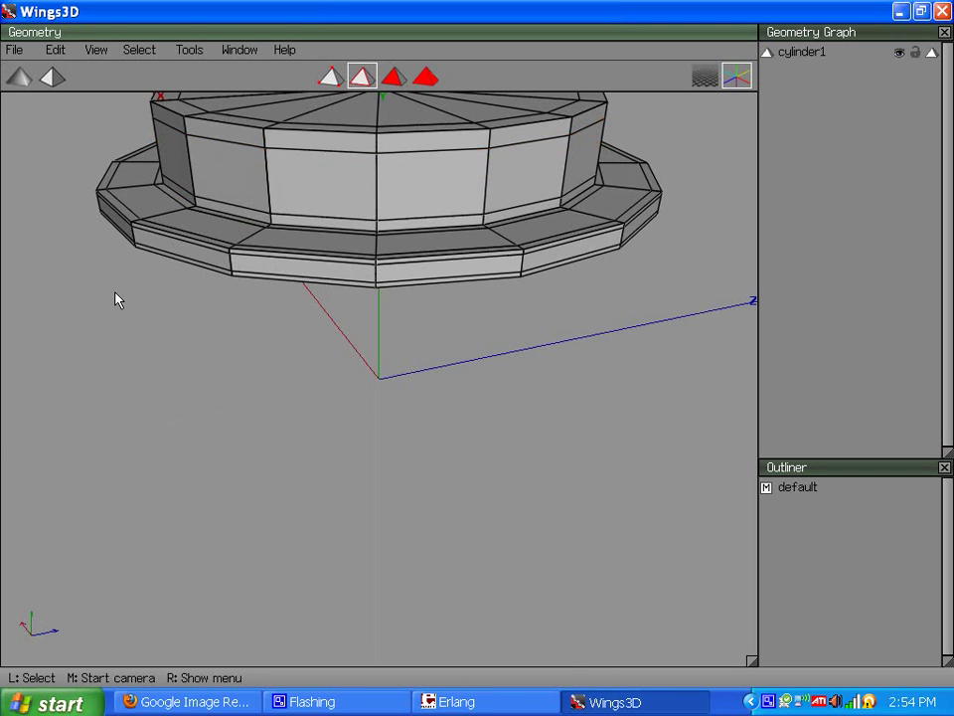
{"action": "left_click", "coordinate": [97, 50]}
{"action": "key", "text": "Escape"}
{"action": "middle_click", "coordinate": [262, 251]}
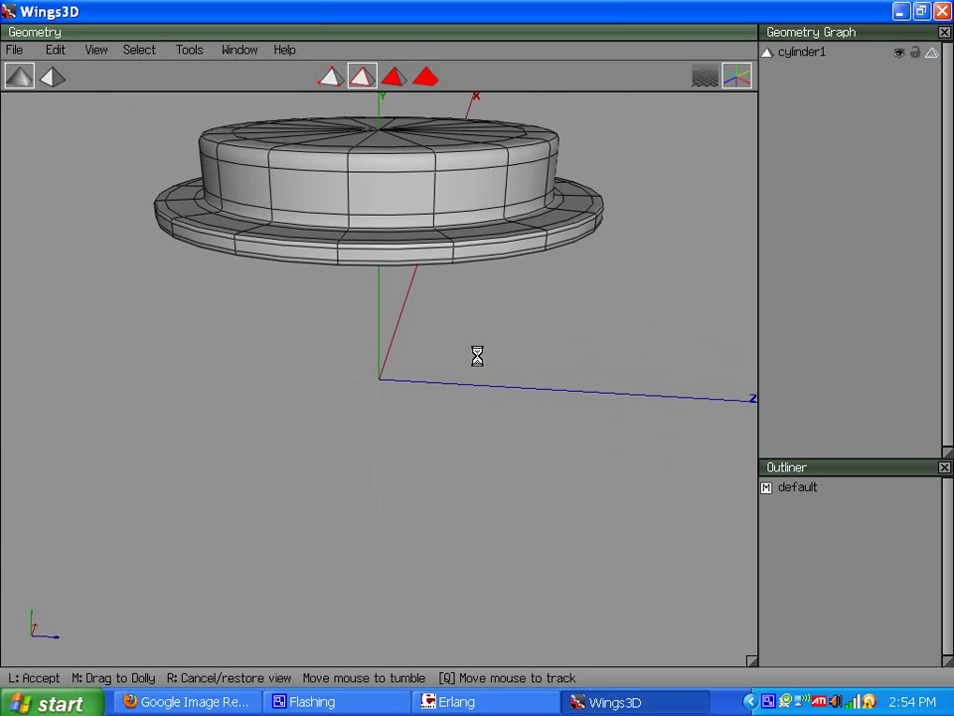
Return to flat display and bevel a new 16-edge wall loop into a face band.
{"action": "left_click", "coordinate": [477, 356]}
{"action": "left_click", "coordinate": [95, 50]}
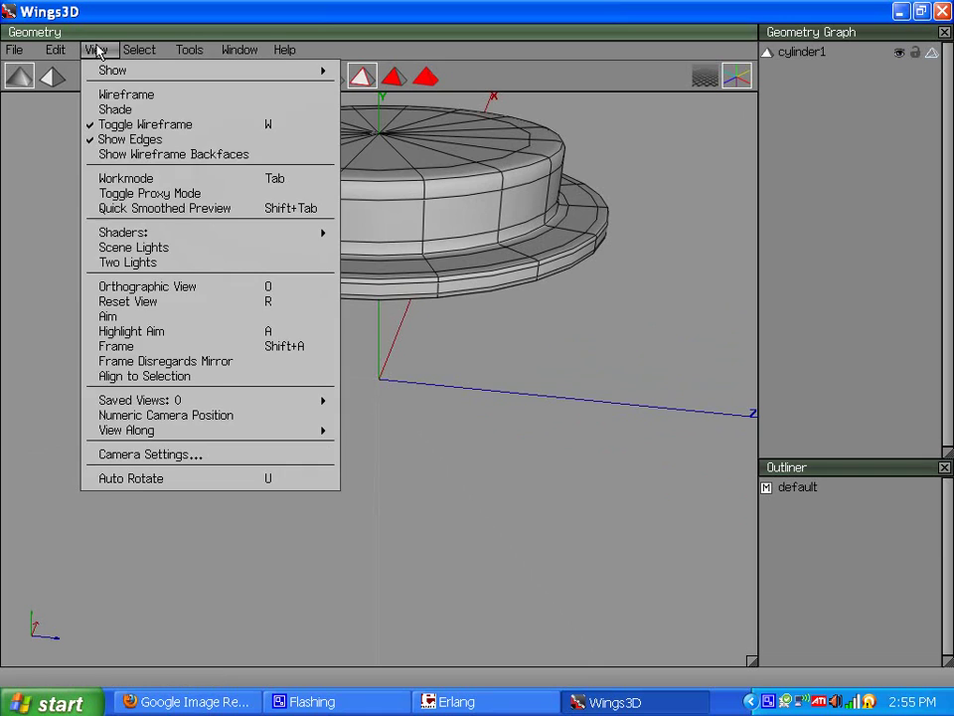
{"action": "left_click", "coordinate": [156, 210]}
{"action": "left_click", "coordinate": [252, 223]}
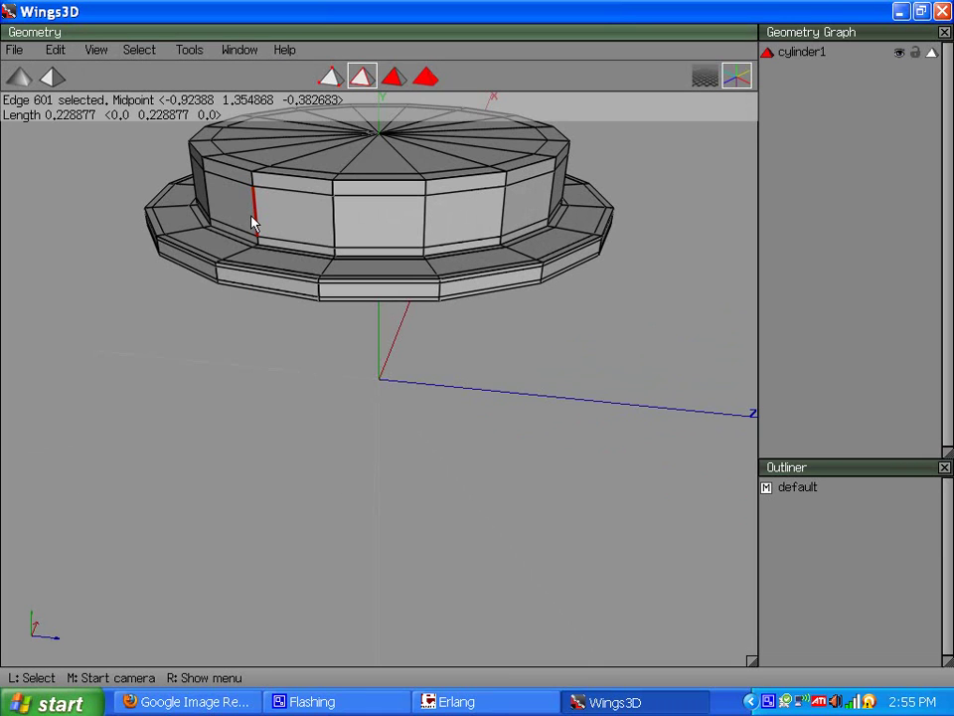
{"action": "key", "text": "g"}
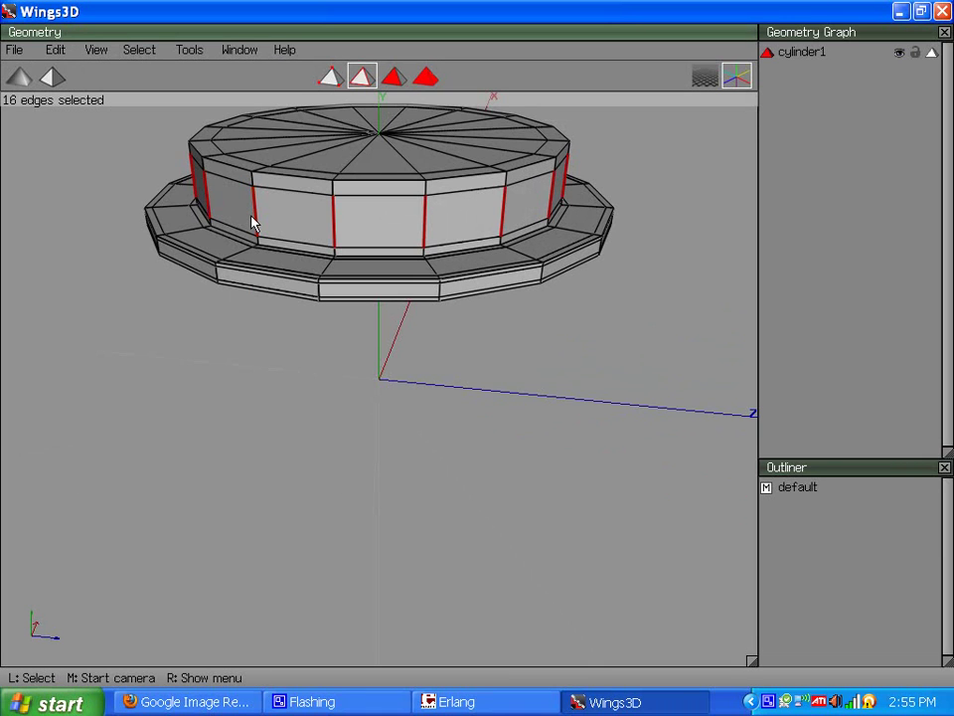
{"action": "key", "text": "c"}
{"action": "right_click", "coordinate": [155, 162]}
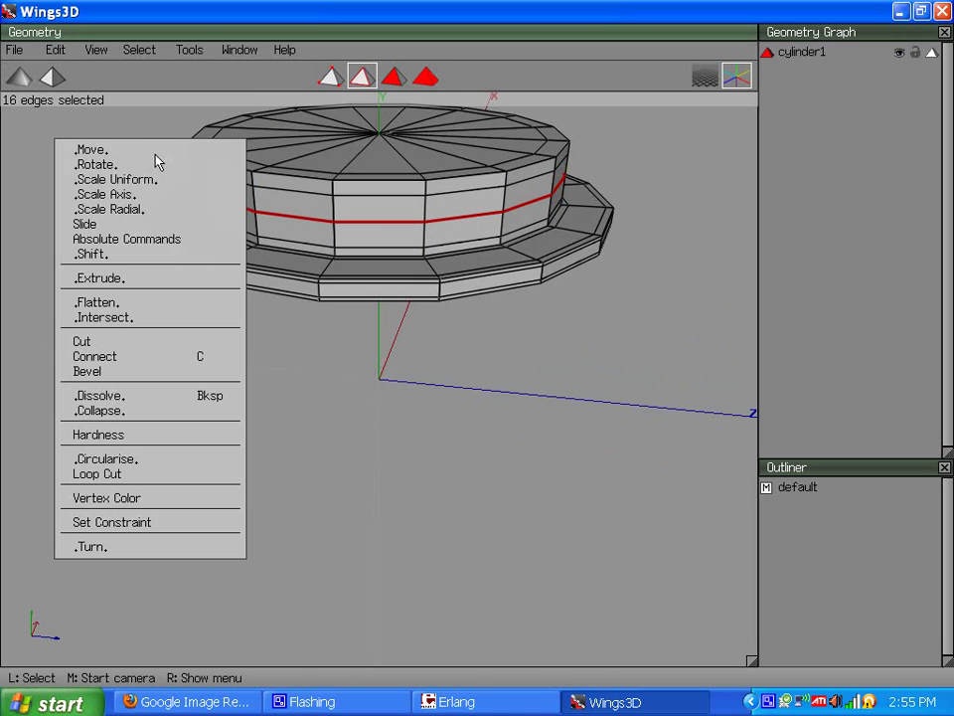
{"action": "left_click", "coordinate": [149, 373]}
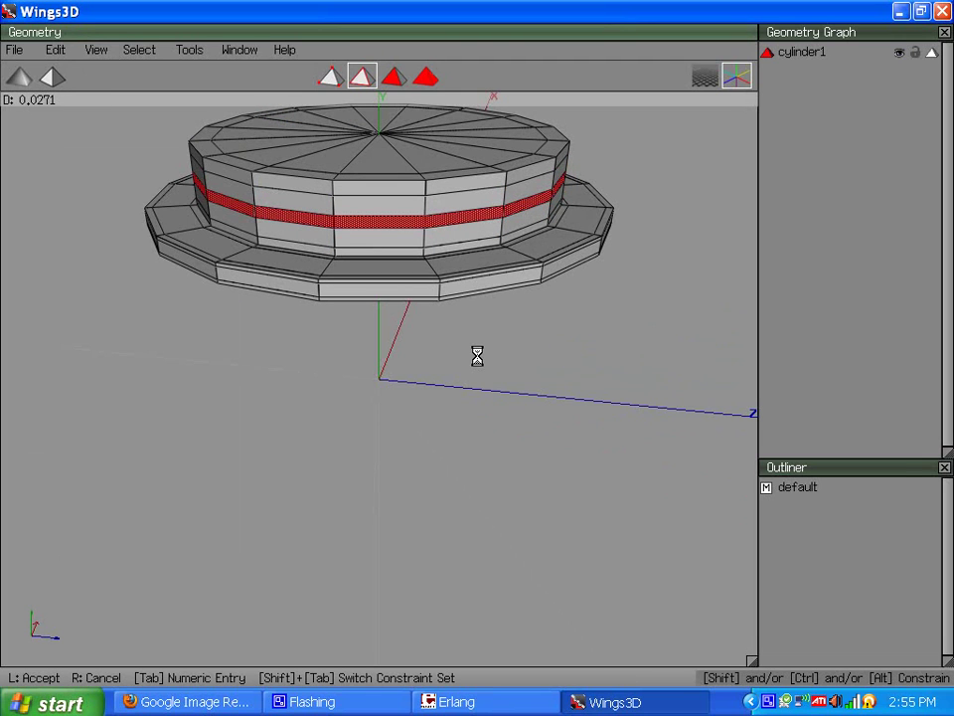
{"action": "left_click", "coordinate": [477, 356]}
Extrude the band of 16 faces inward along its normals to form the groove.
{"action": "right_click", "coordinate": [121, 210]}
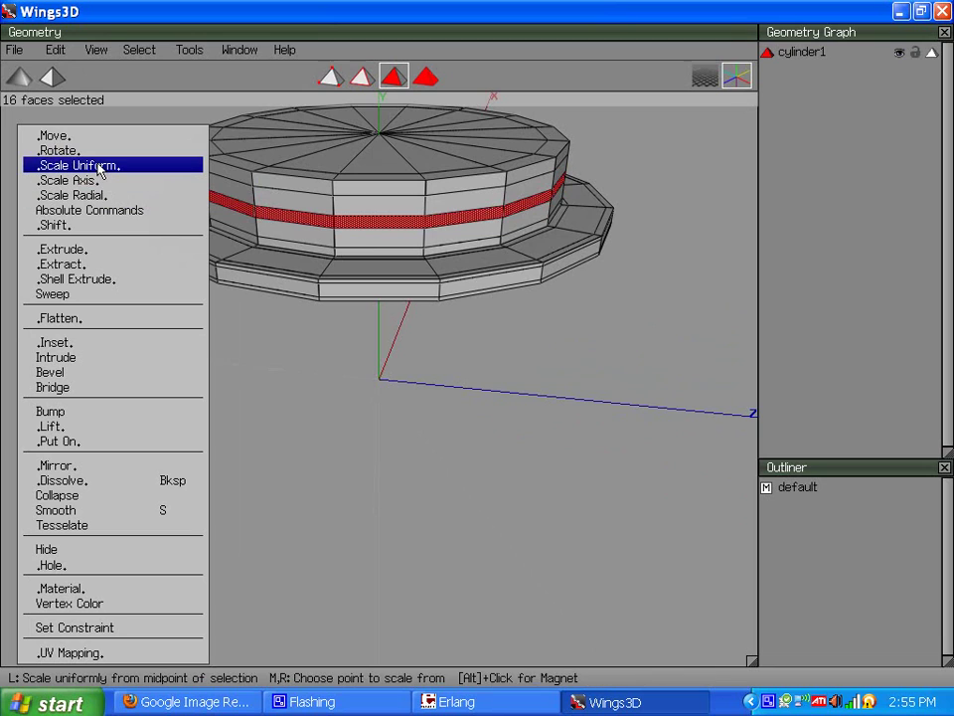
{"action": "left_click", "coordinate": [88, 250]}
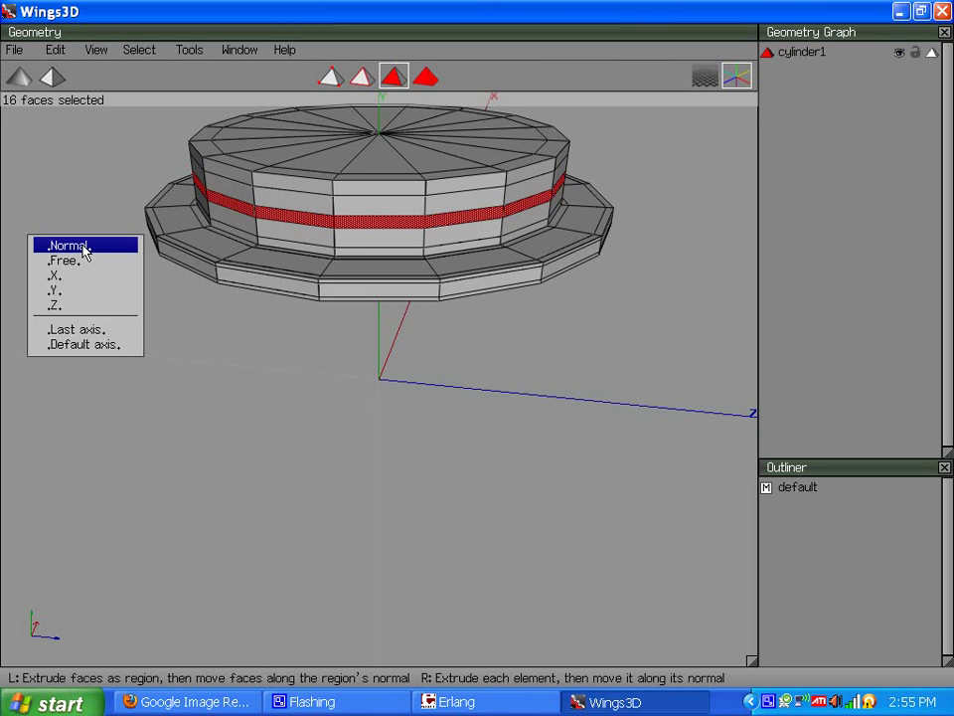
{"action": "left_click", "coordinate": [86, 246]}
{"action": "left_click", "coordinate": [477, 356]}
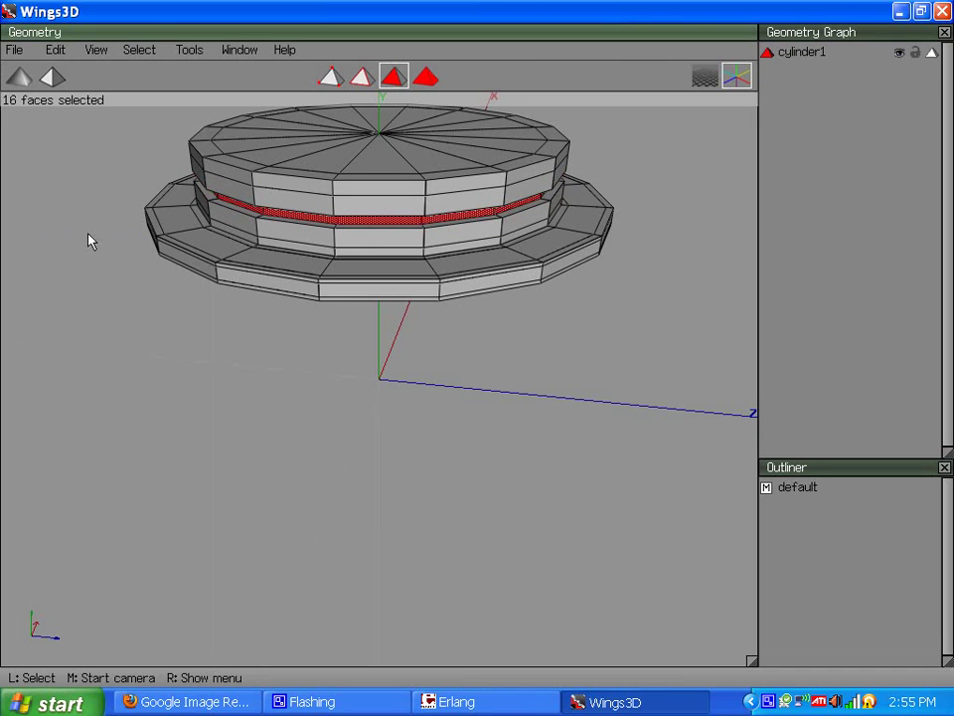
Show the lid as wireframe and orbit to view the groove edge-on.
{"action": "left_click", "coordinate": [929, 54]}
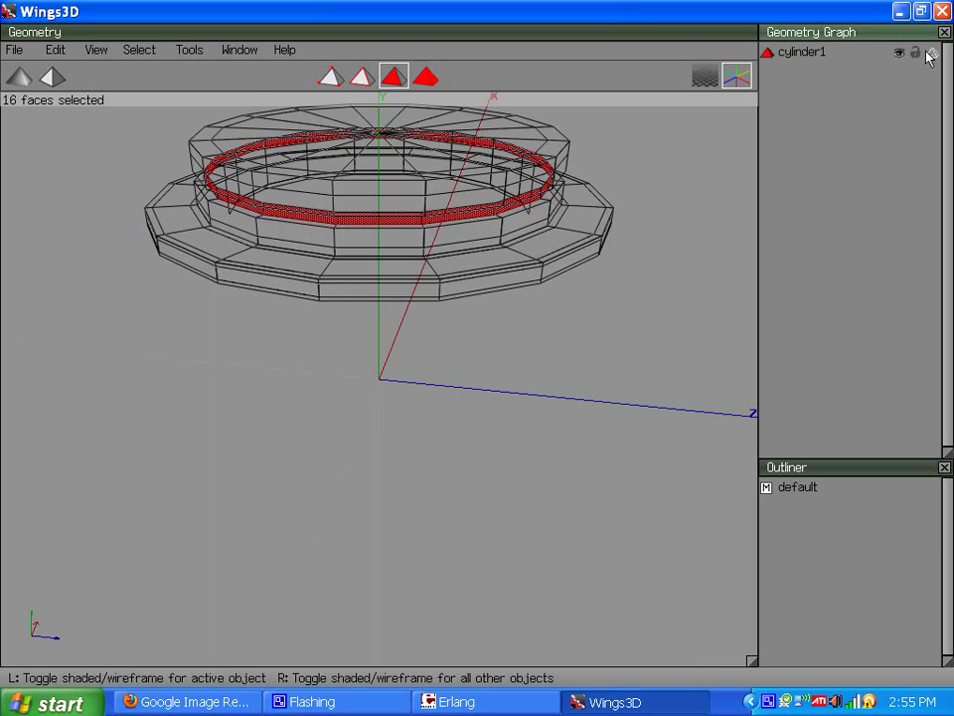
{"action": "middle_click", "coordinate": [545, 155]}
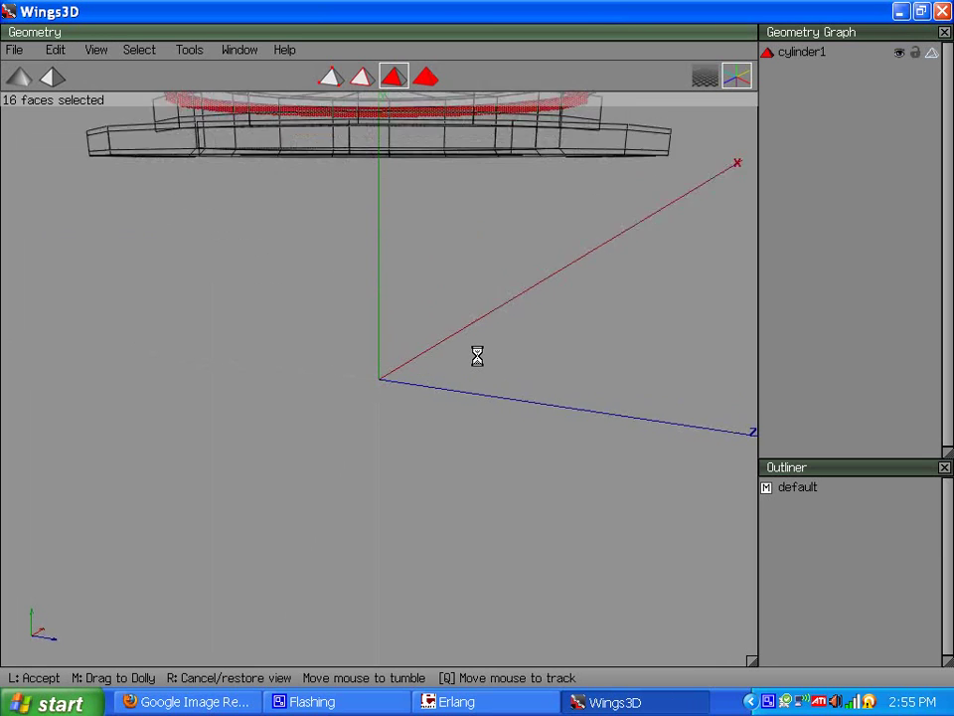
{"action": "left_click", "coordinate": [477, 356]}
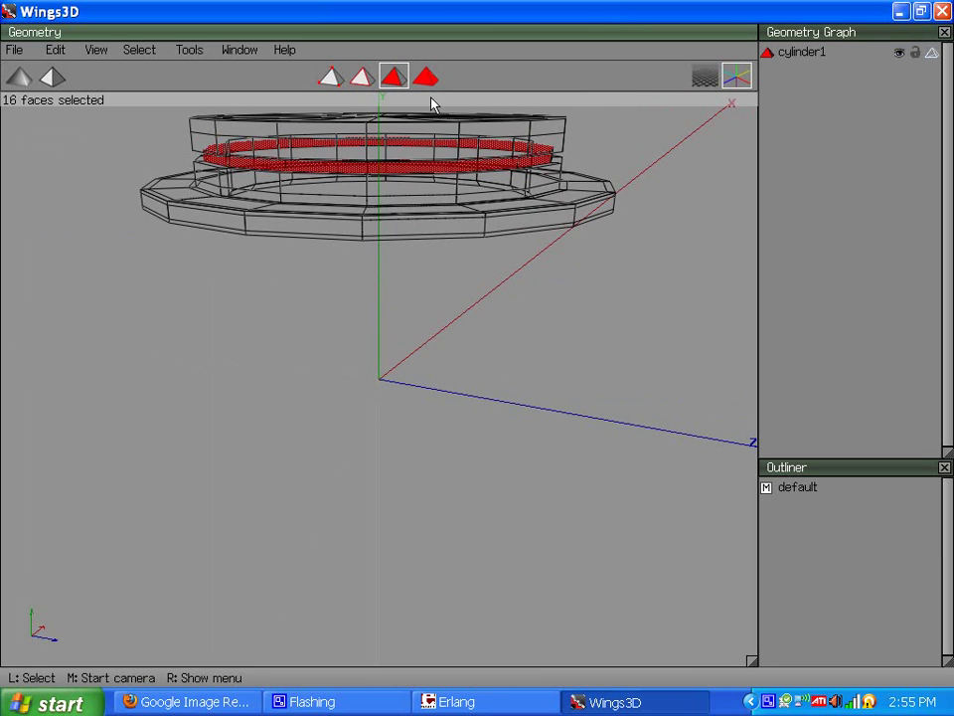
{"action": "middle_click", "coordinate": [401, 166]}
{"action": "left_click", "coordinate": [478, 356]}
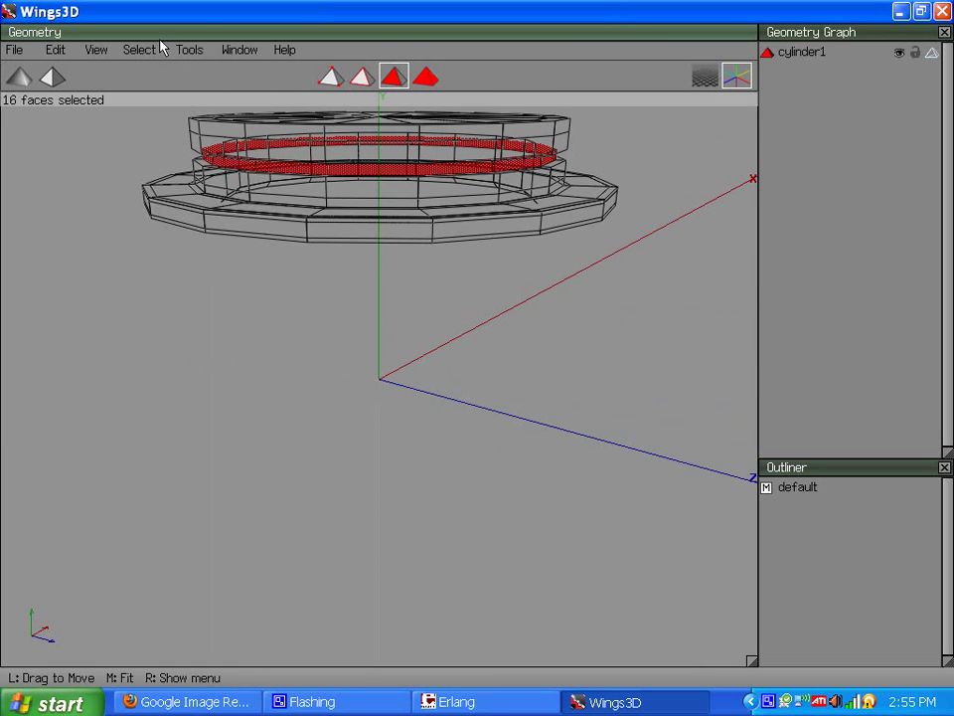
{"action": "left_click", "coordinate": [96, 49]}
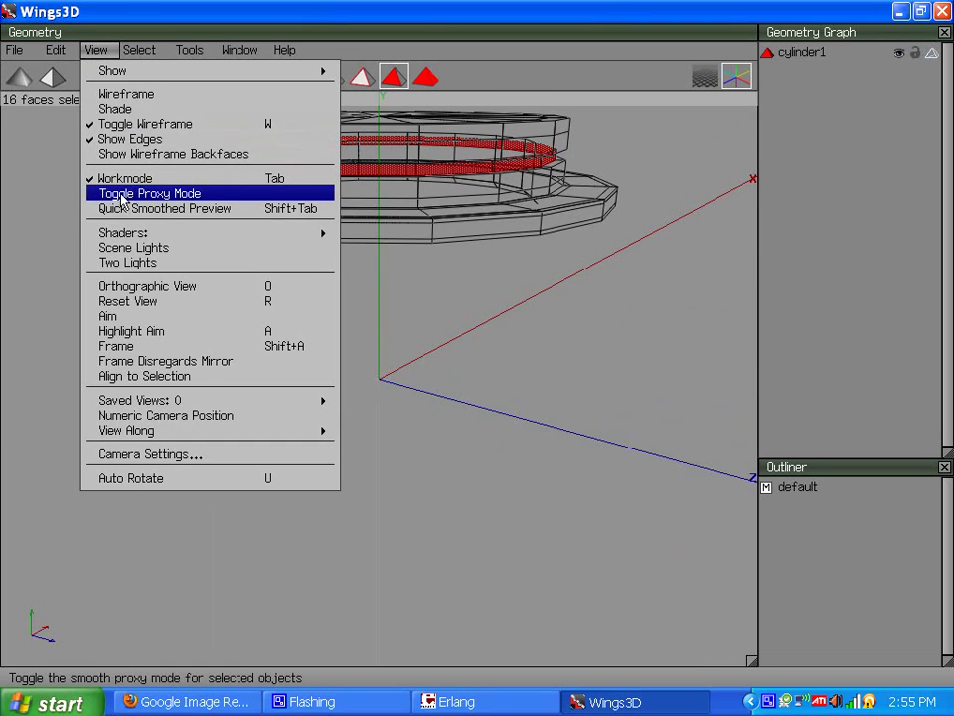
Shade the grooved lid, preview it smoothed, then return to faceted top-down view.
{"action": "left_click", "coordinate": [127, 208]}
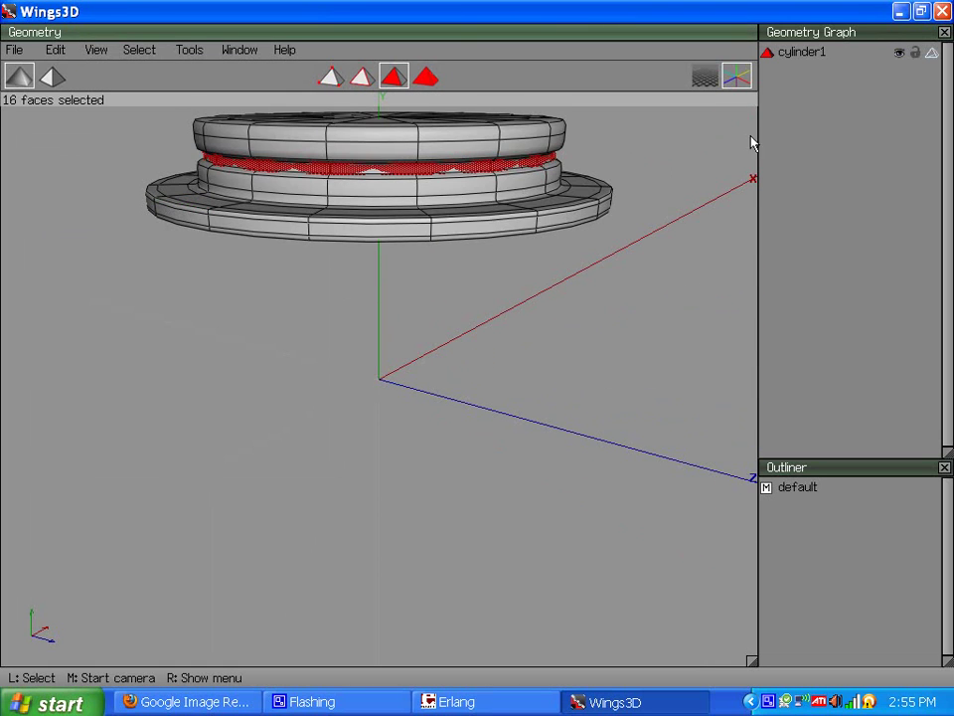
{"action": "left_click", "coordinate": [932, 53]}
{"action": "key", "text": "space"}
{"action": "middle_click", "coordinate": [477, 362]}
{"action": "left_click", "coordinate": [477, 360]}
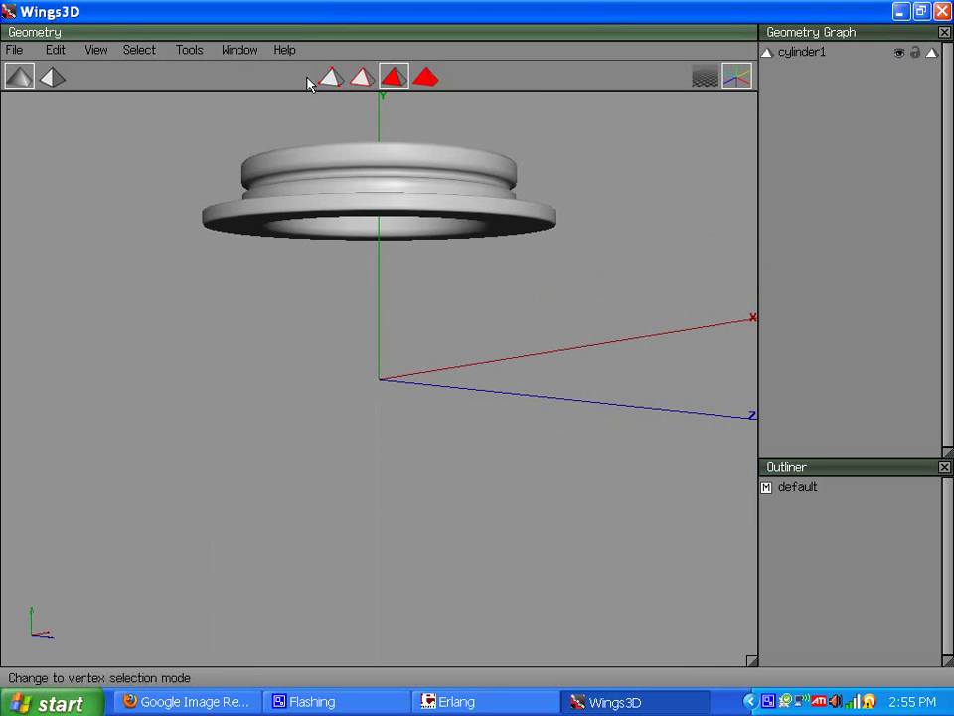
{"action": "left_click", "coordinate": [95, 49]}
{"action": "left_click", "coordinate": [159, 207]}
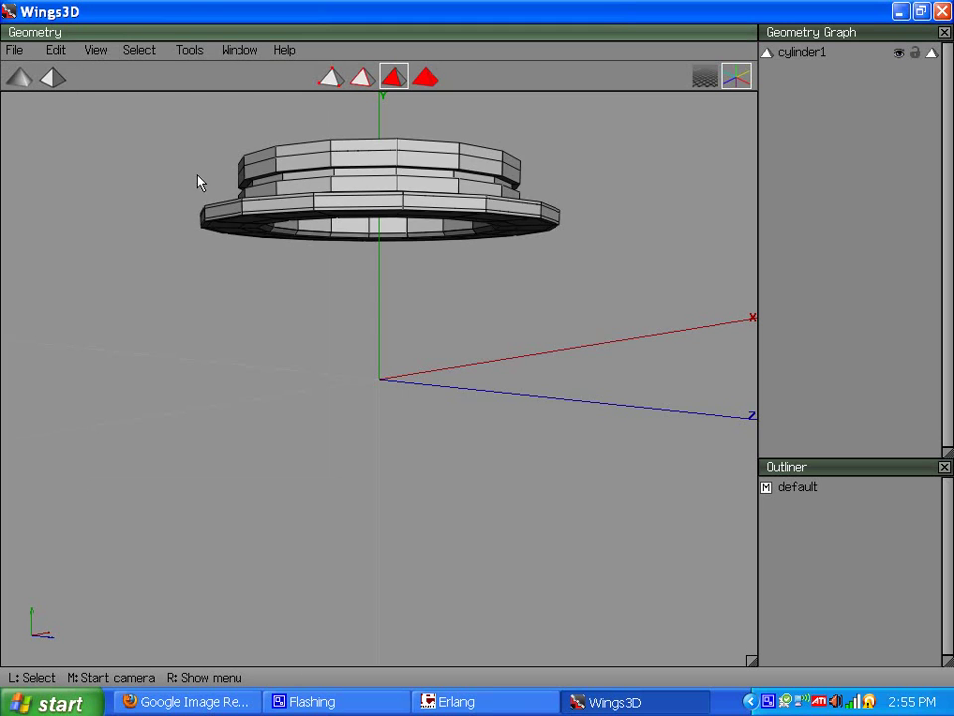
{"action": "middle_click", "coordinate": [298, 220]}
{"action": "left_click", "coordinate": [296, 219]}
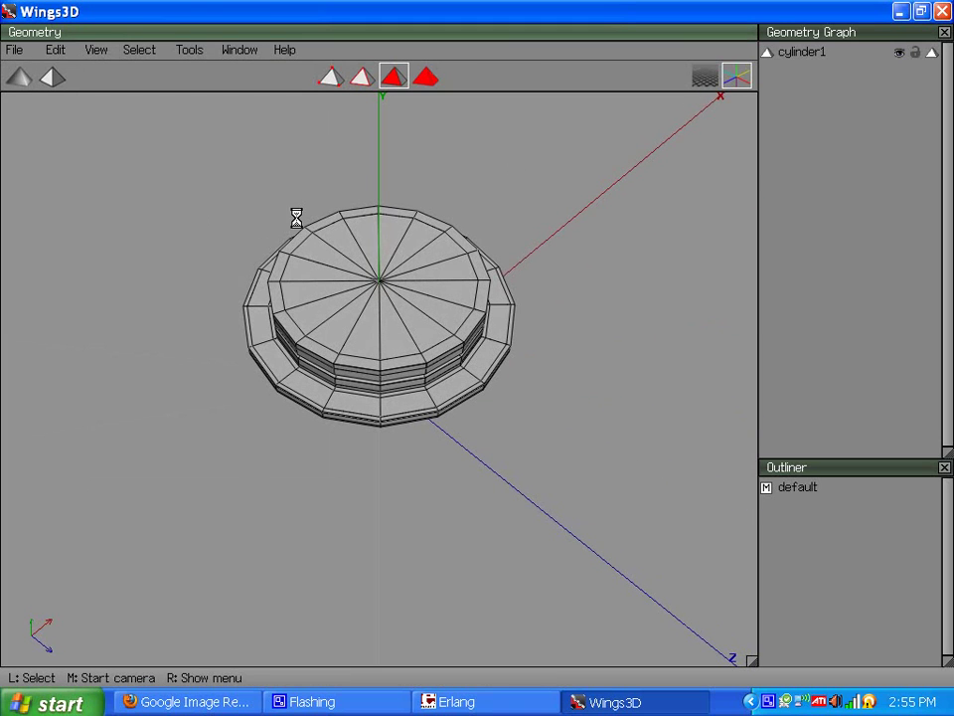
Select the 16 top faces via the centre vertex and extrude them along their normals.
{"action": "left_click", "coordinate": [341, 84]}
{"action": "left_click", "coordinate": [388, 282]}
{"action": "left_click", "coordinate": [392, 78]}
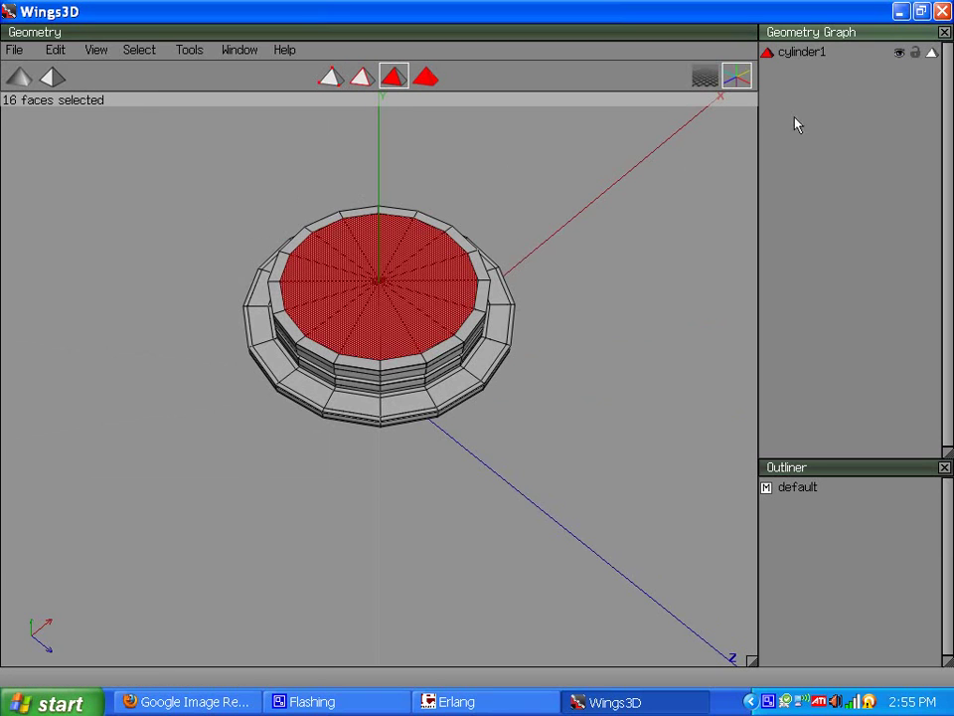
{"action": "left_click", "coordinate": [932, 54]}
{"action": "middle_click", "coordinate": [630, 194]}
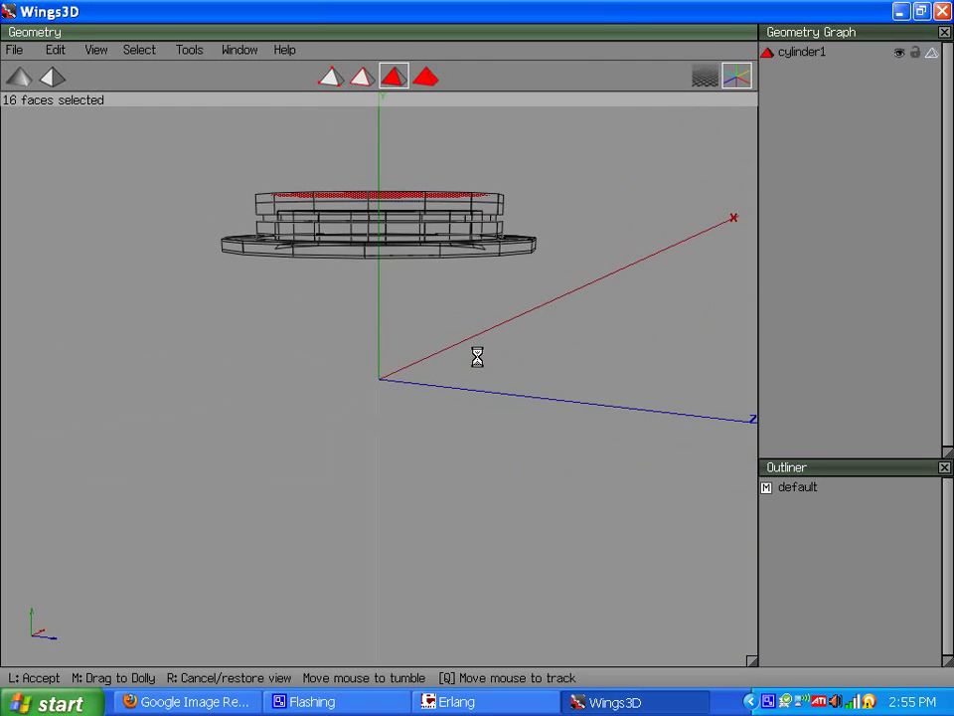
{"action": "left_click", "coordinate": [477, 356]}
{"action": "right_click", "coordinate": [518, 134]}
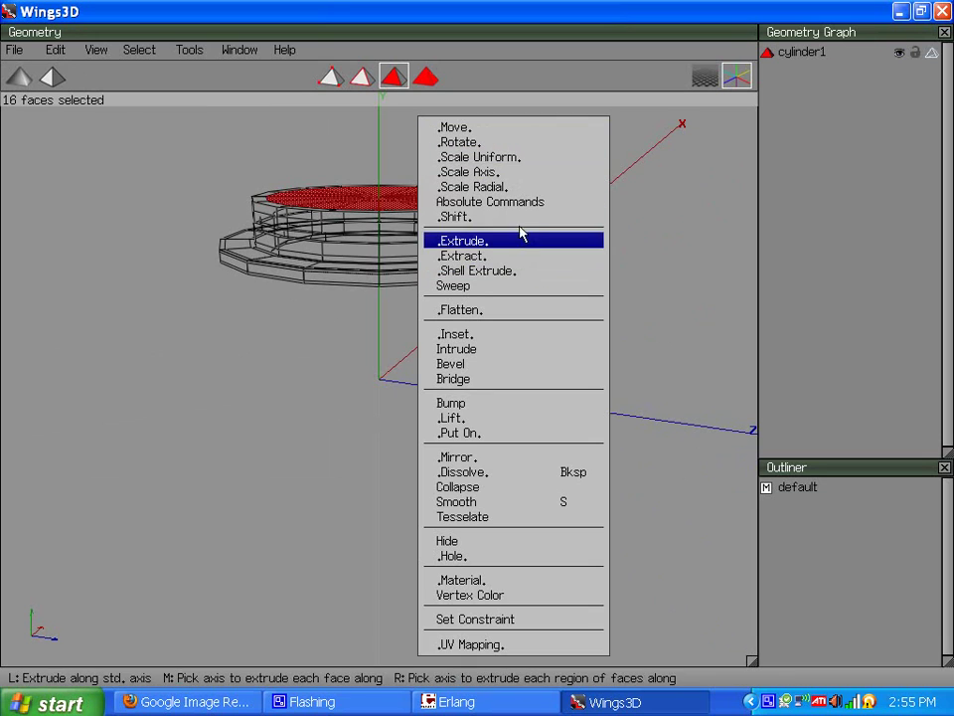
{"action": "left_click", "coordinate": [514, 246]}
{"action": "left_click", "coordinate": [552, 238]}
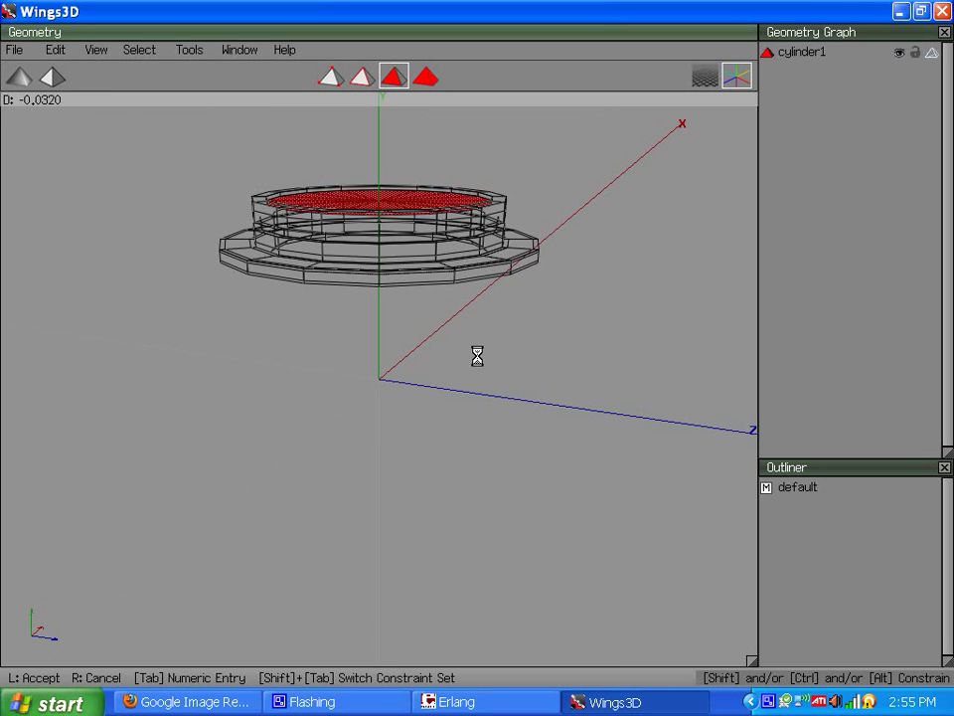
{"action": "left_click", "coordinate": [477, 356]}
Scale the top faces radially around Y, then clear the selection.
{"action": "right_click", "coordinate": [486, 196]}
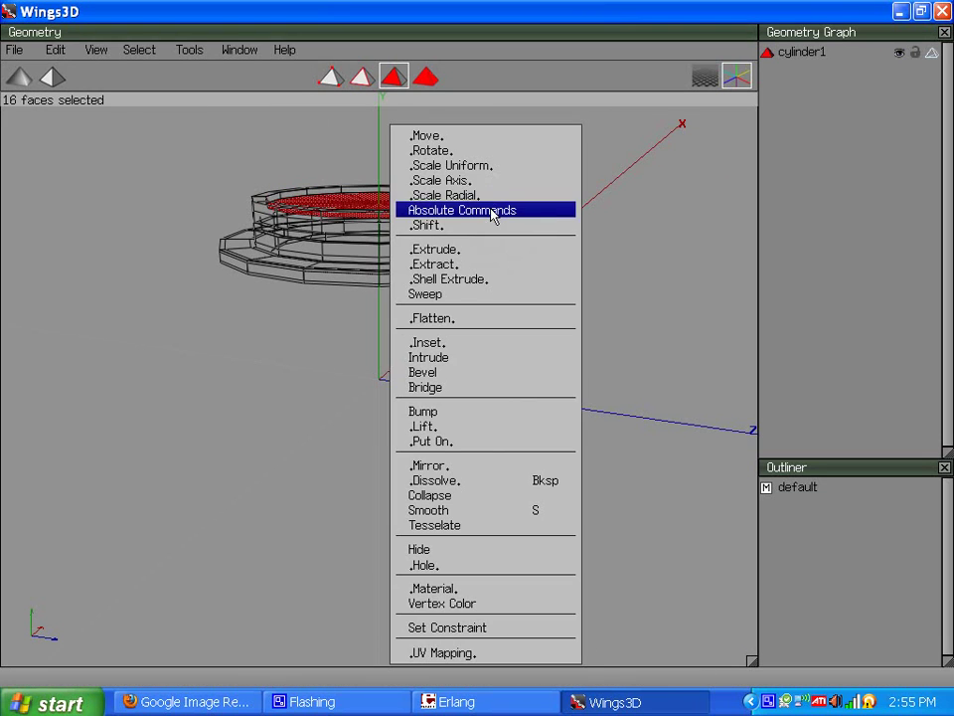
{"action": "left_click", "coordinate": [488, 197]}
{"action": "left_click", "coordinate": [481, 211]}
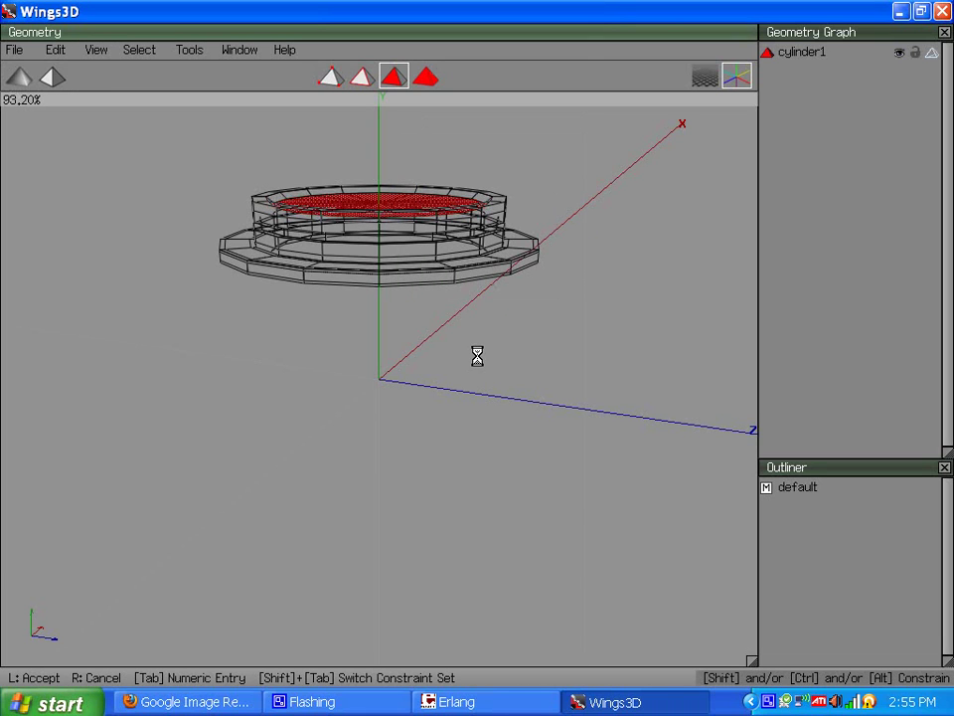
{"action": "left_click", "coordinate": [476, 356]}
{"action": "middle_click", "coordinate": [399, 199]}
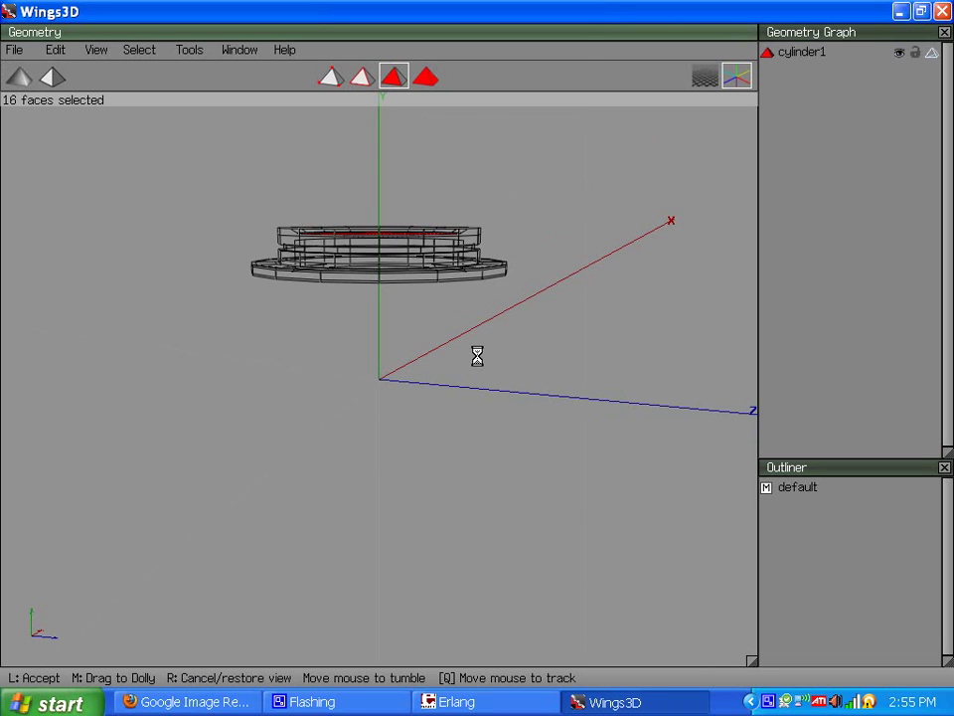
{"action": "left_click", "coordinate": [476, 355]}
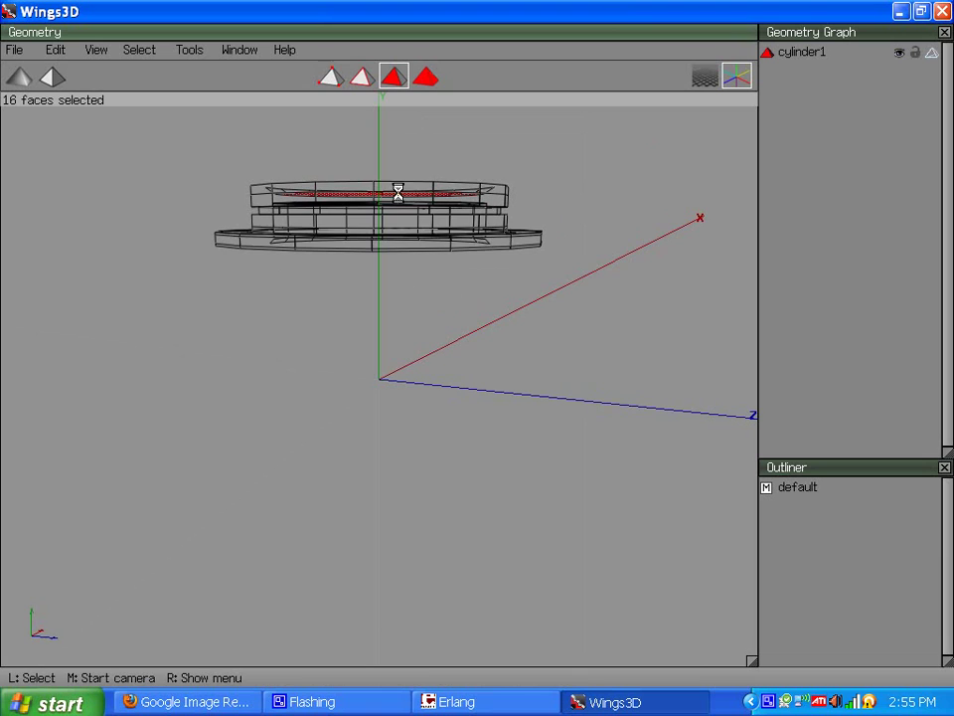
{"action": "key", "text": "space"}
{"action": "middle_click", "coordinate": [383, 213]}
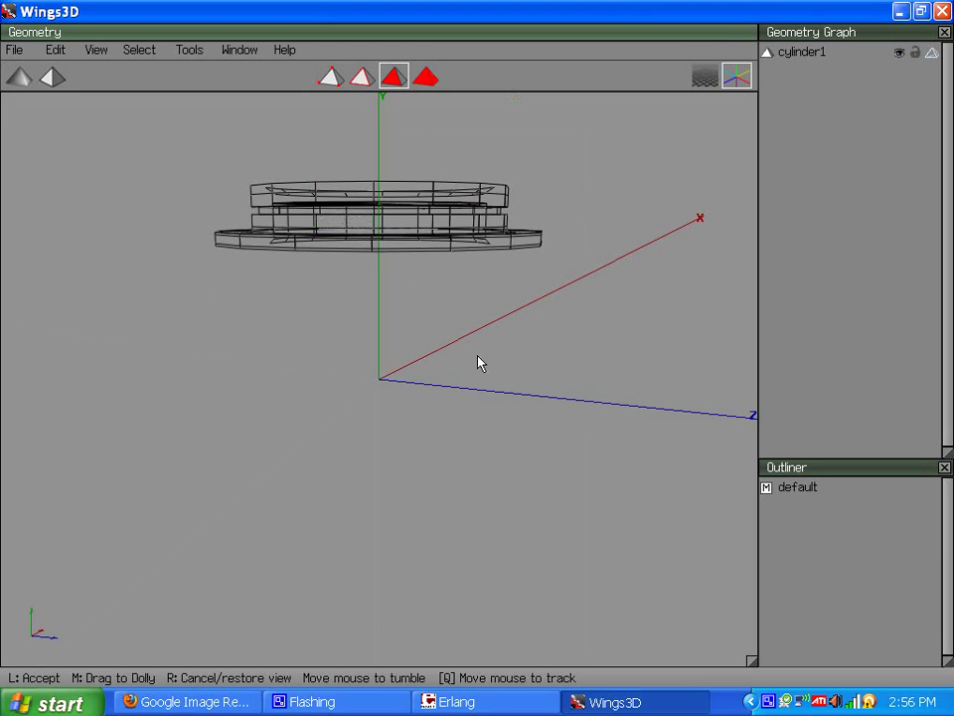
{"action": "left_click", "coordinate": [476, 356]}
Reselect the 16 top faces, inset them slightly, and deselect.
{"action": "left_click", "coordinate": [330, 76]}
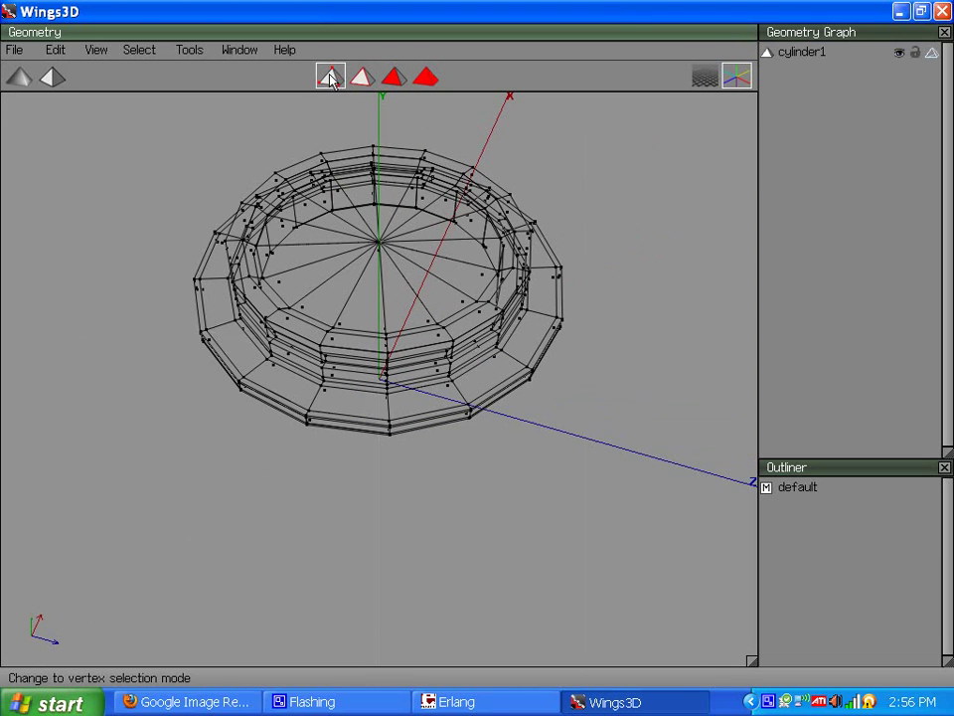
{"action": "left_click", "coordinate": [403, 238]}
{"action": "left_click", "coordinate": [393, 76]}
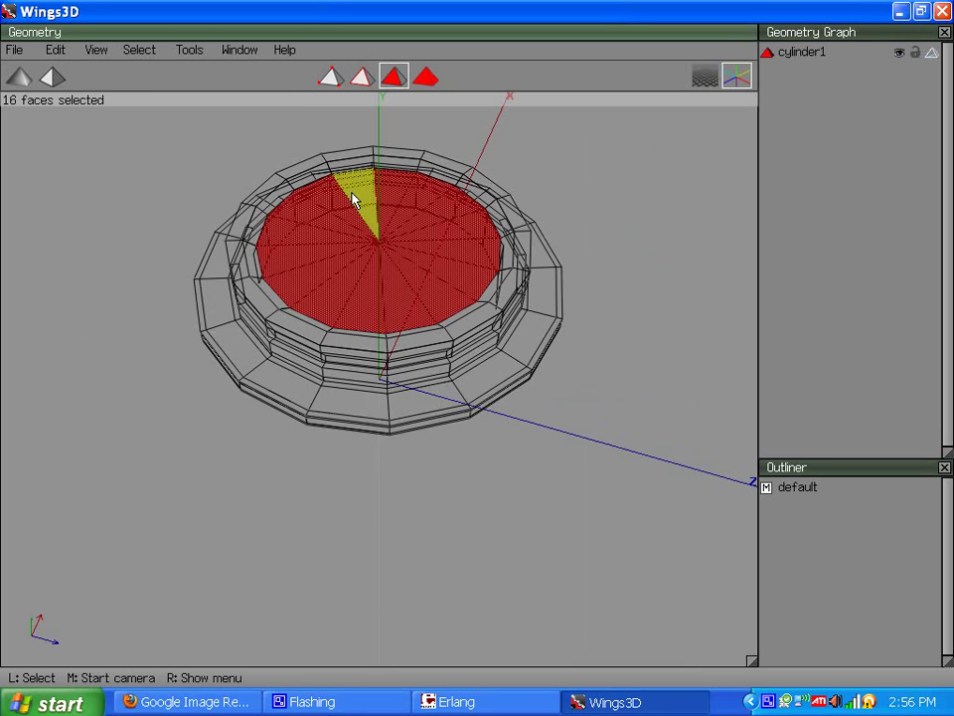
{"action": "right_click", "coordinate": [204, 179]}
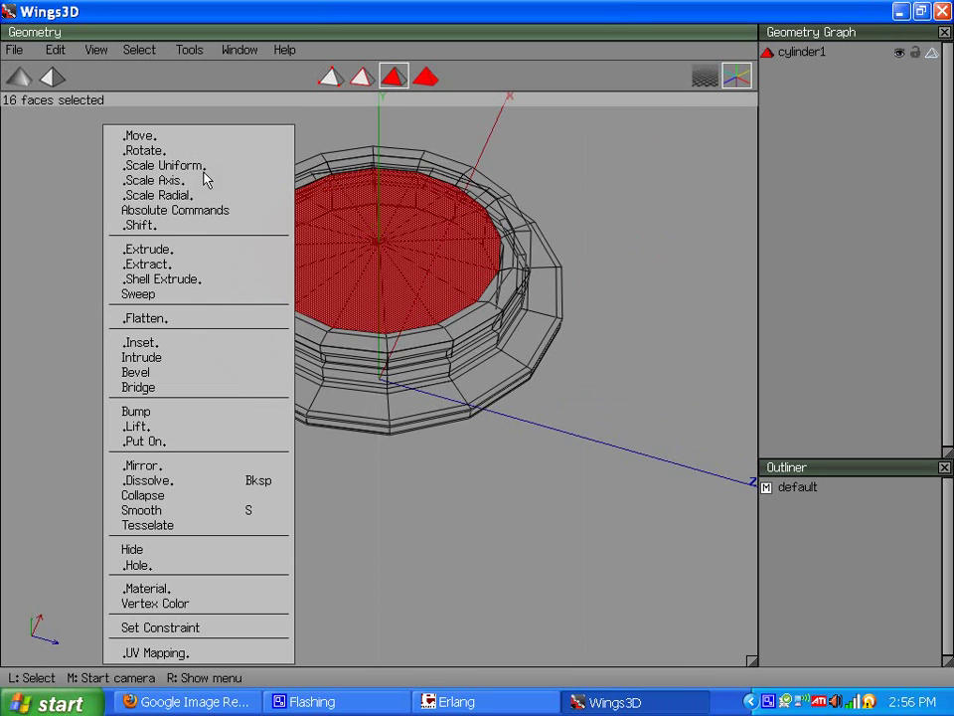
{"action": "left_click", "coordinate": [189, 353]}
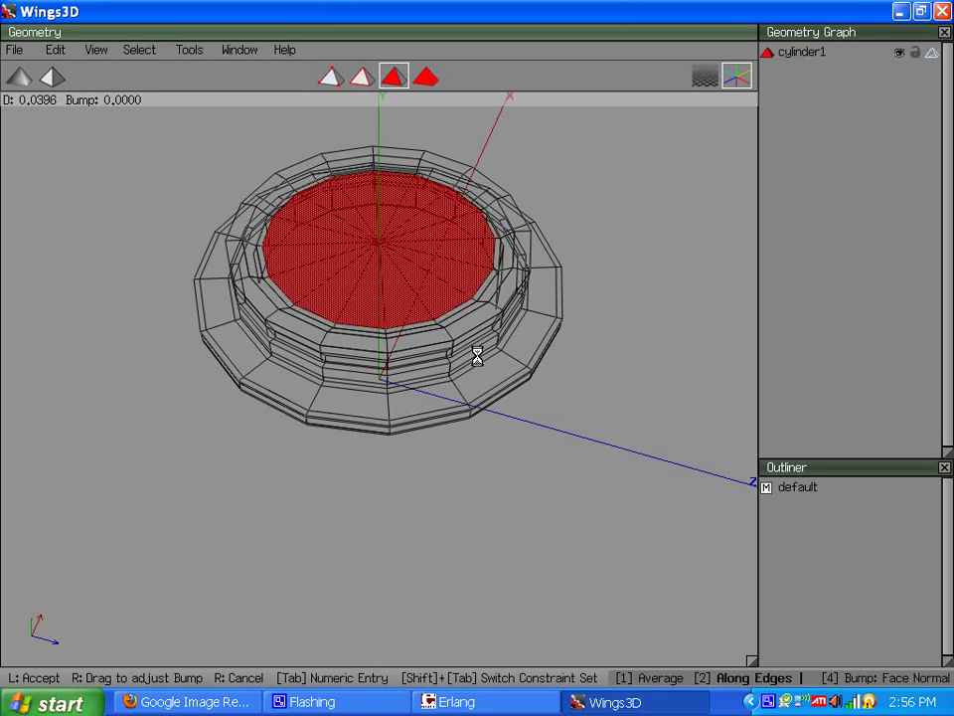
{"action": "left_click", "coordinate": [477, 356]}
{"action": "key", "text": "space"}
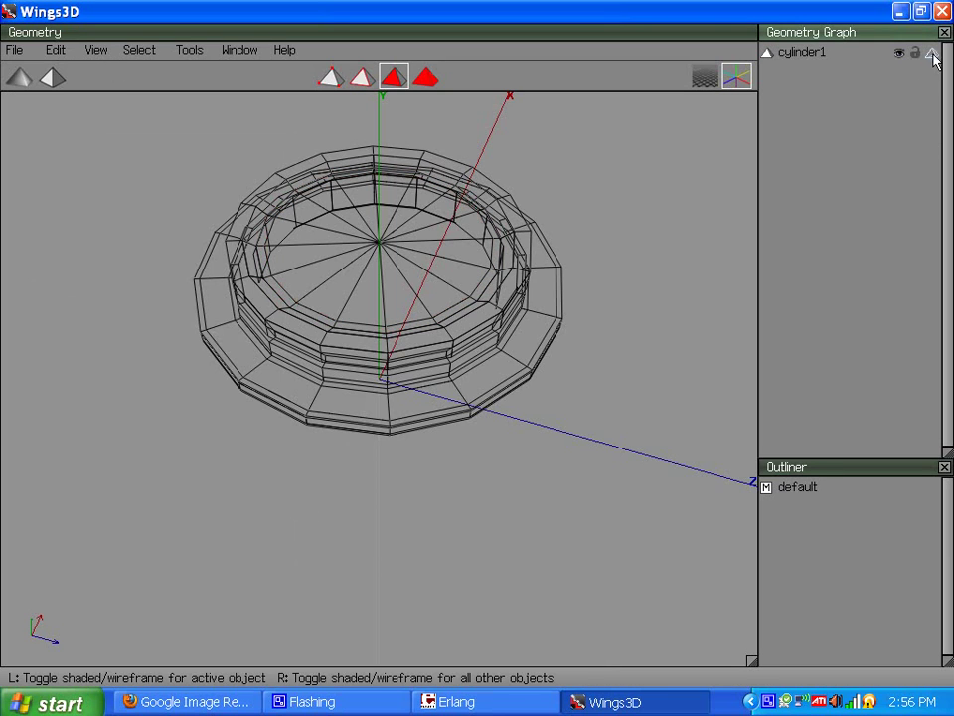
Shade the inset-topped lid, preview it smoothed from below, then turn the preview off.
{"action": "left_click", "coordinate": [704, 76]}
{"action": "left_click", "coordinate": [95, 50]}
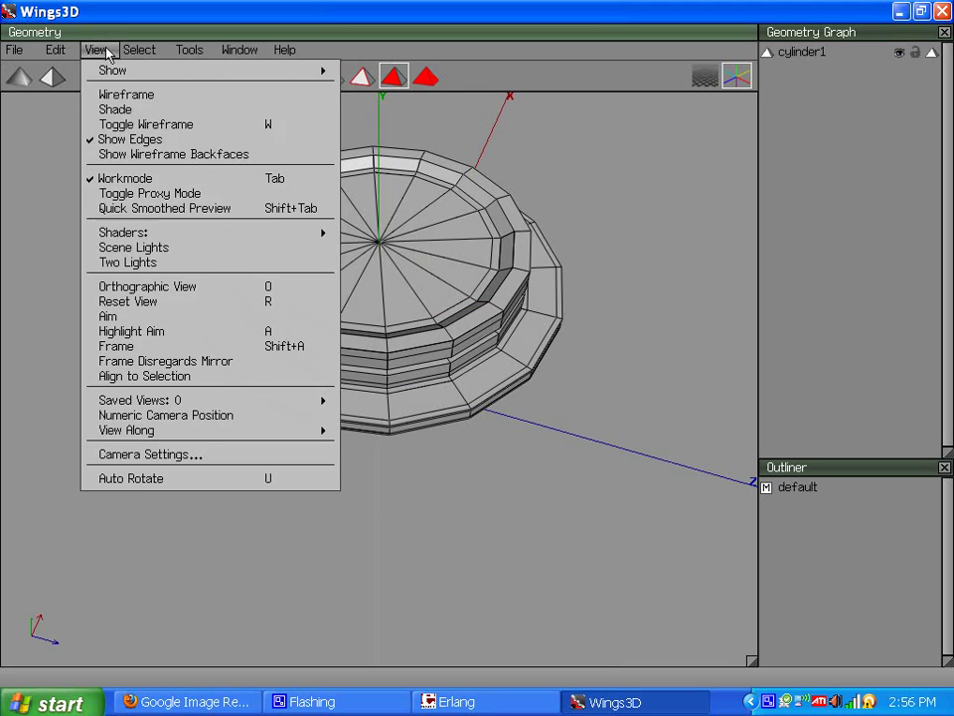
{"action": "left_click", "coordinate": [181, 207]}
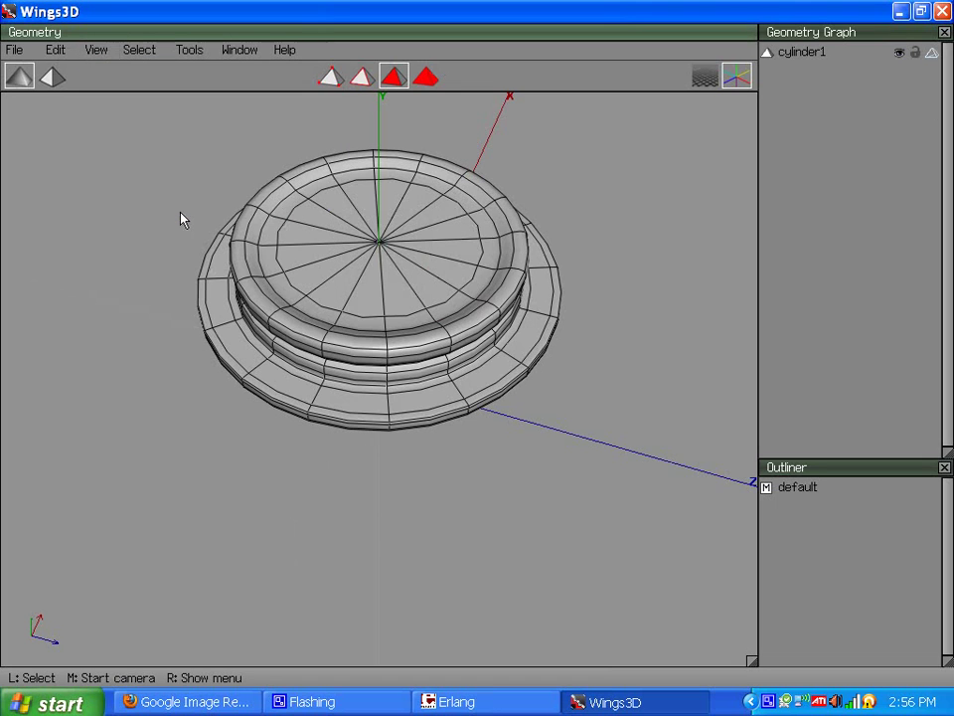
{"action": "middle_click", "coordinate": [248, 220]}
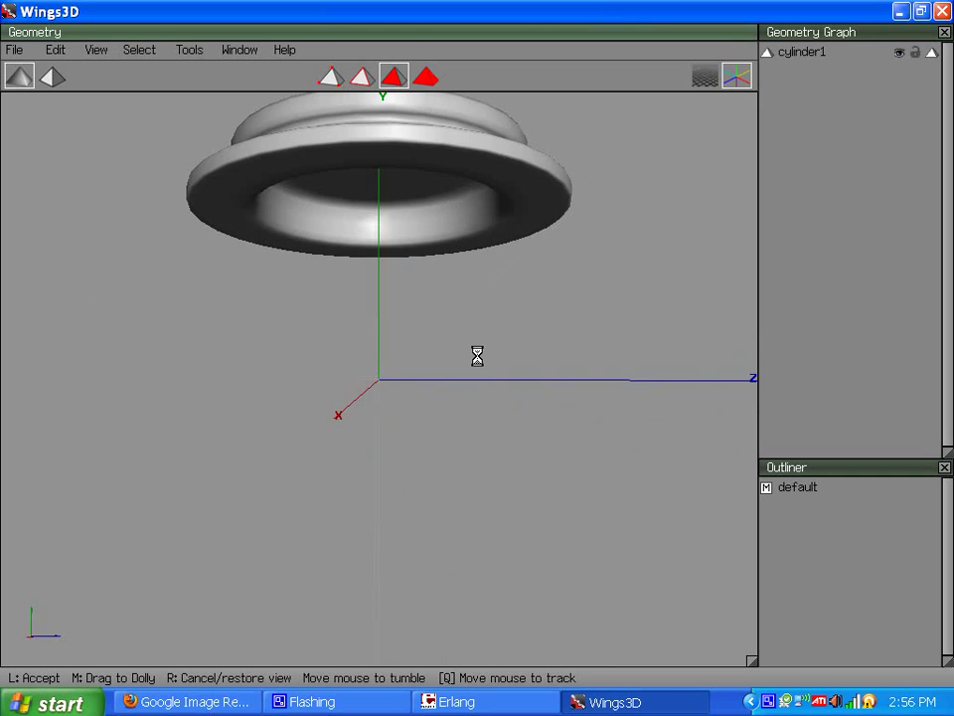
{"action": "left_click", "coordinate": [477, 356]}
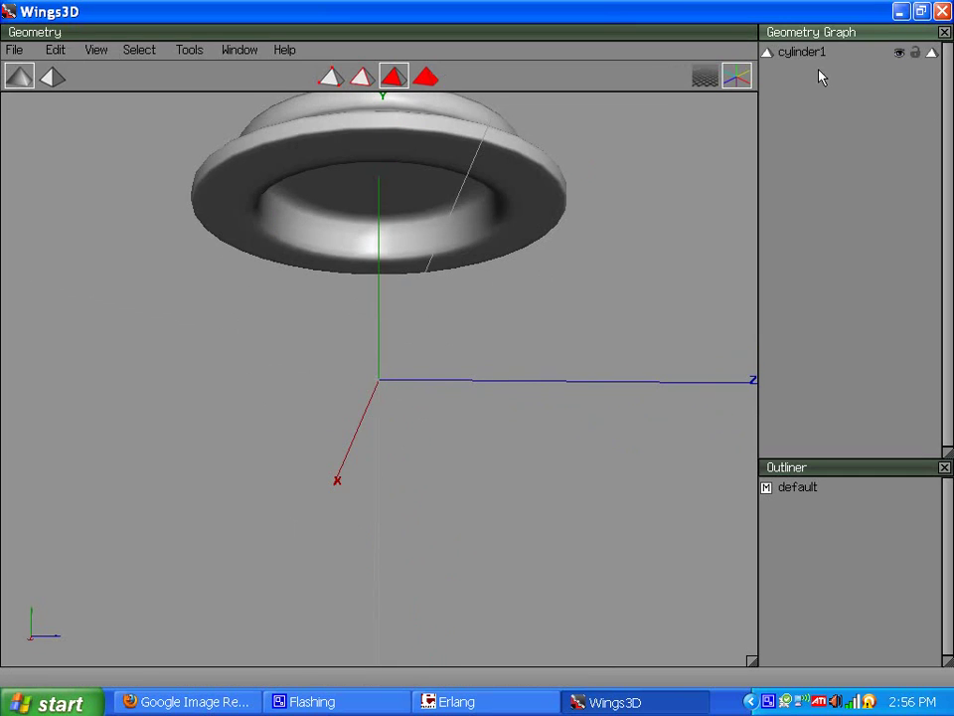
{"action": "left_click", "coordinate": [104, 50]}
{"action": "left_click", "coordinate": [179, 208]}
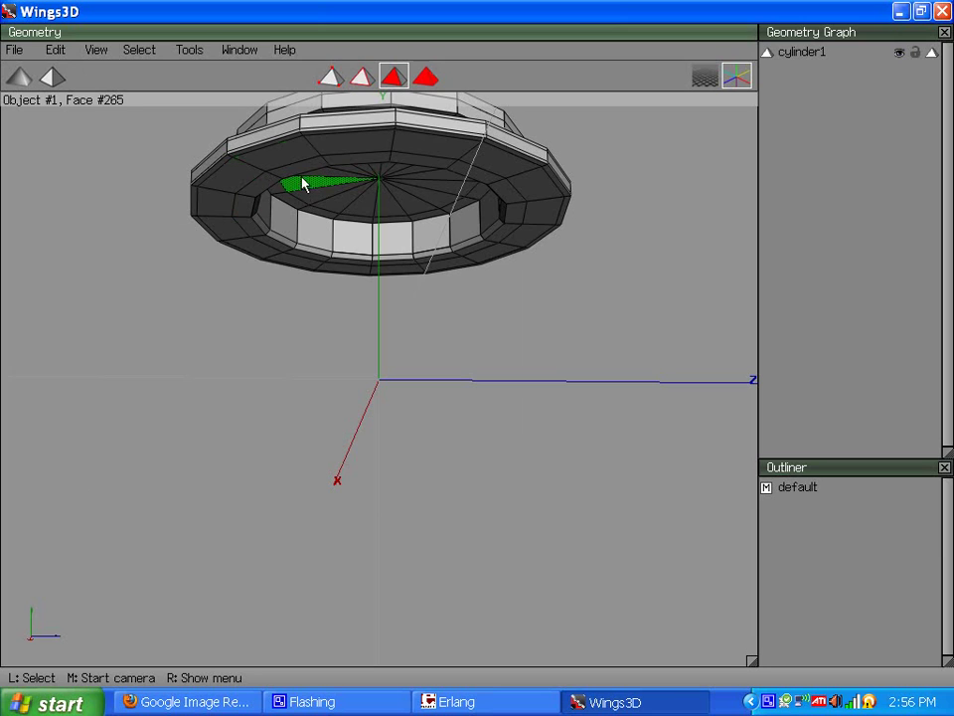
Select the ring of 32 faces around the underside opening.
{"action": "middle_click", "coordinate": [484, 358]}
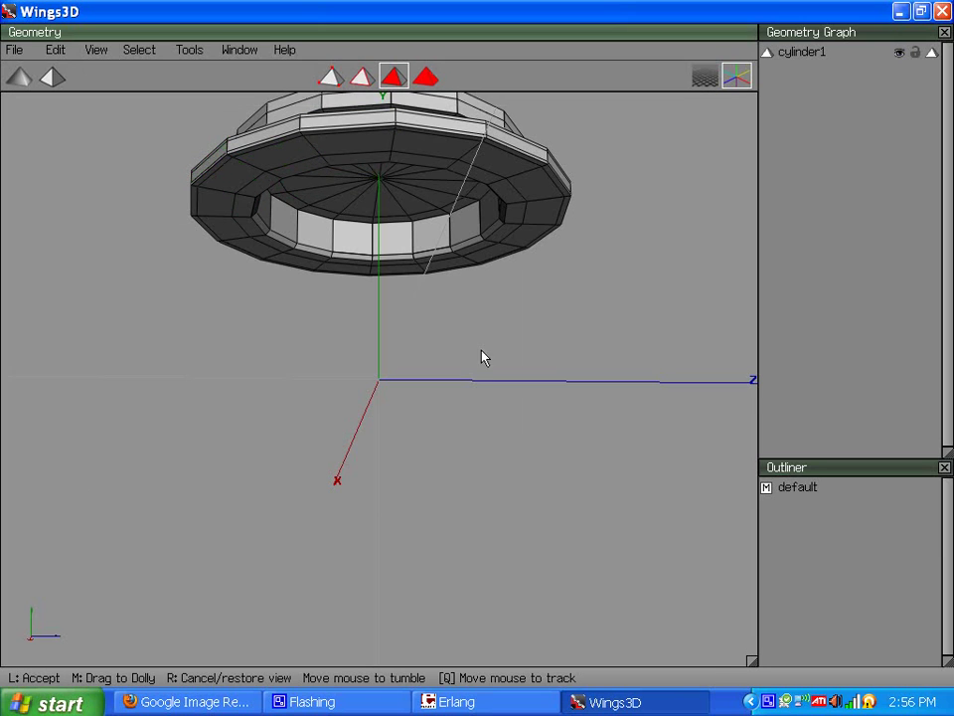
{"action": "left_click", "coordinate": [477, 356]}
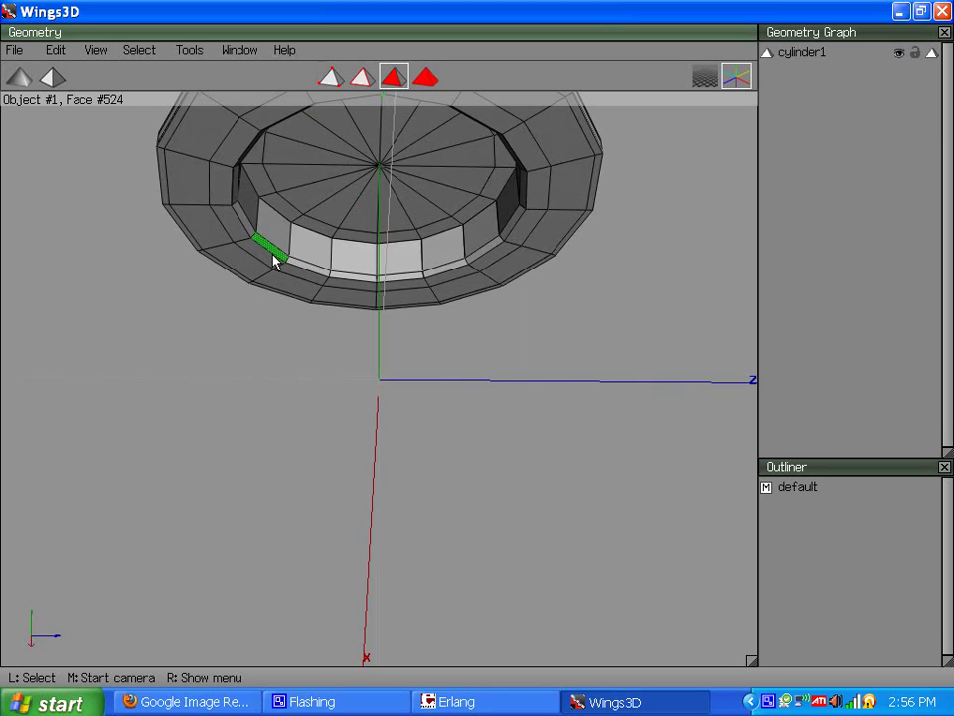
{"action": "left_click", "coordinate": [362, 77]}
{"action": "left_click", "coordinate": [266, 253]}
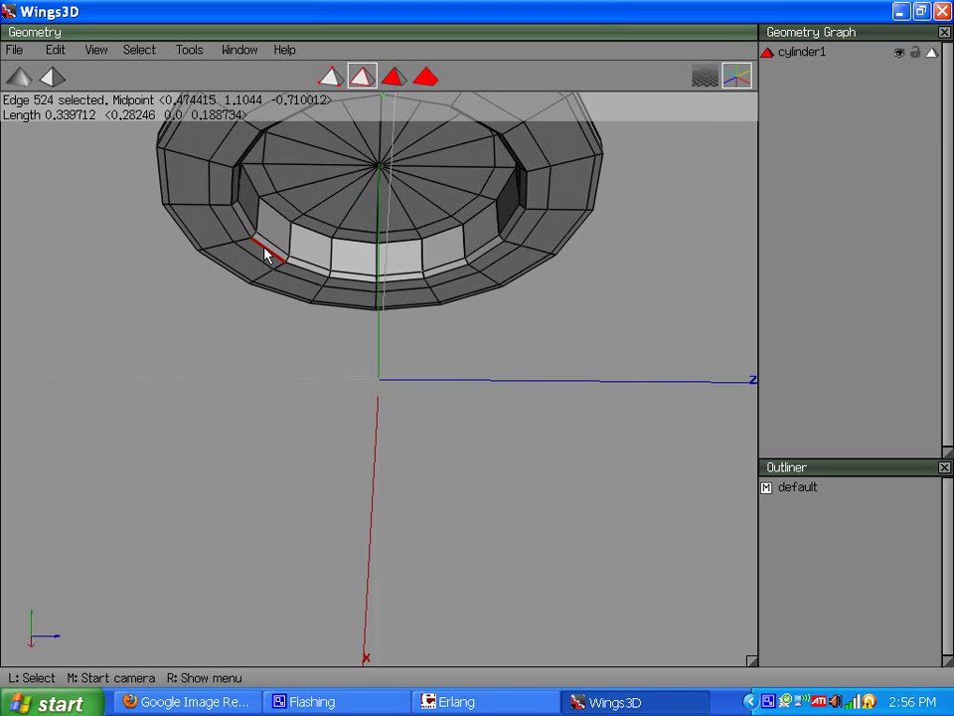
{"action": "key", "text": "l"}
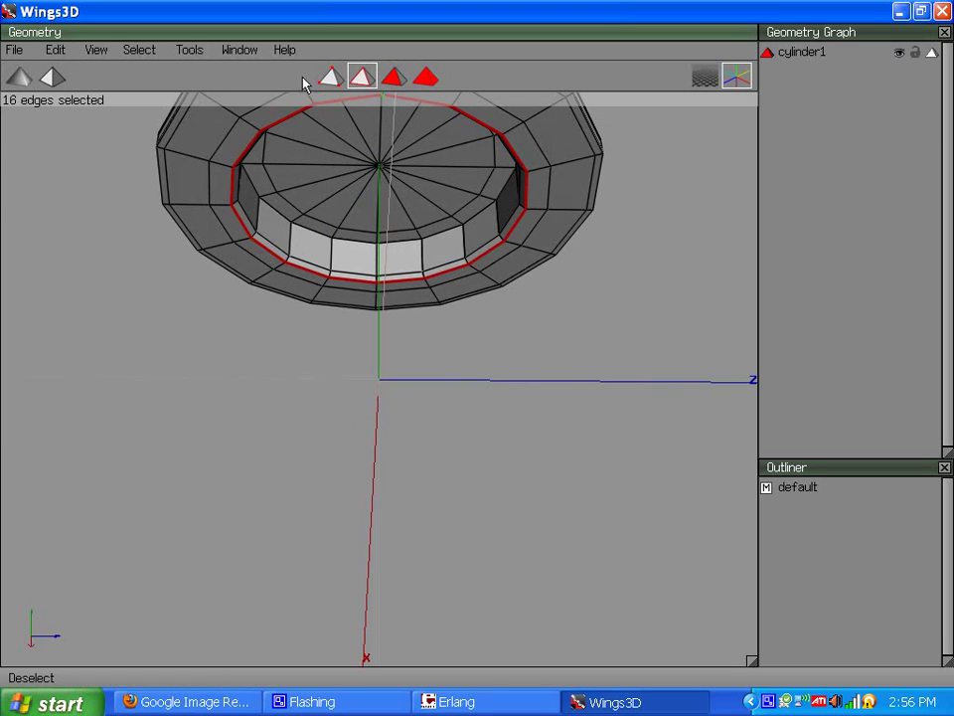
{"action": "left_click", "coordinate": [394, 80]}
Extract the 32-face ring along Y and clear the selection.
{"action": "middle_click", "coordinate": [237, 204]}
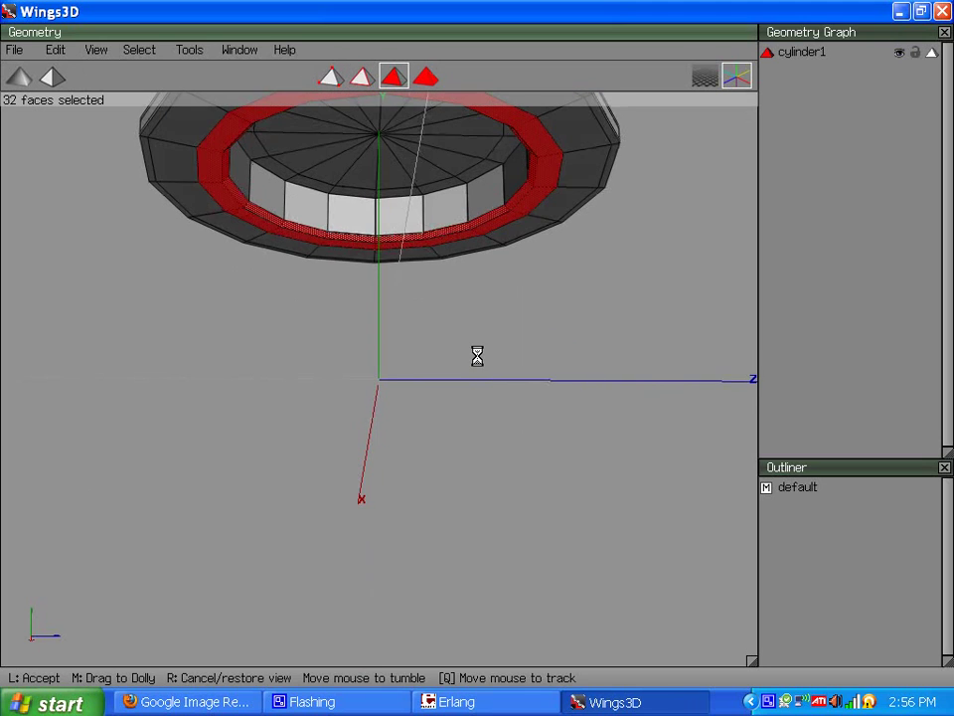
{"action": "left_click", "coordinate": [164, 153]}
{"action": "right_click", "coordinate": [166, 155]}
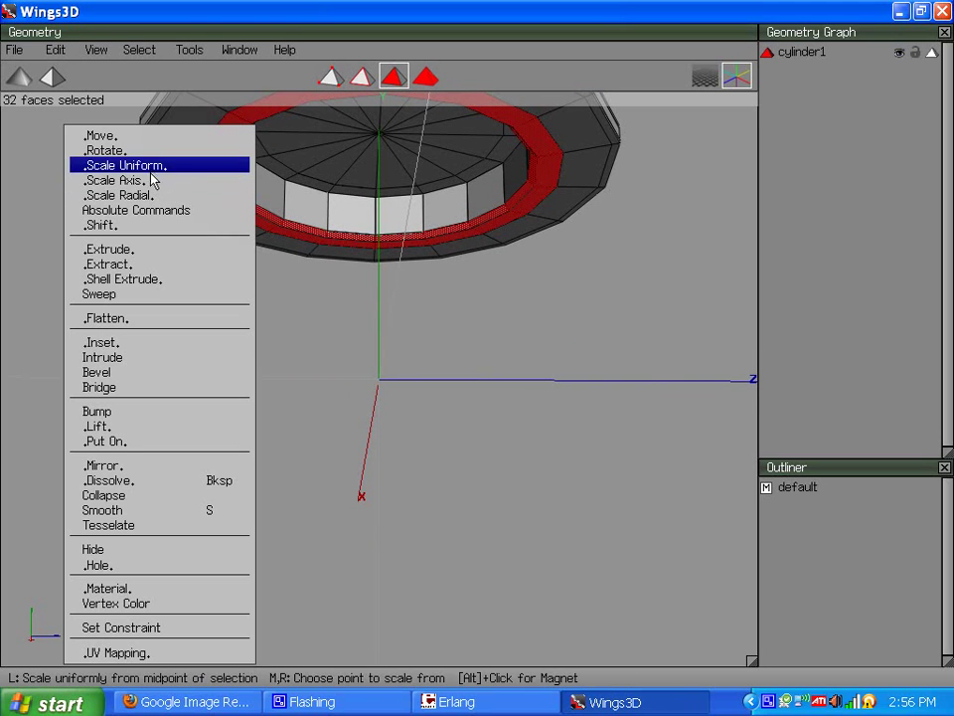
{"action": "left_click", "coordinate": [138, 264]}
{"action": "left_click", "coordinate": [119, 287]}
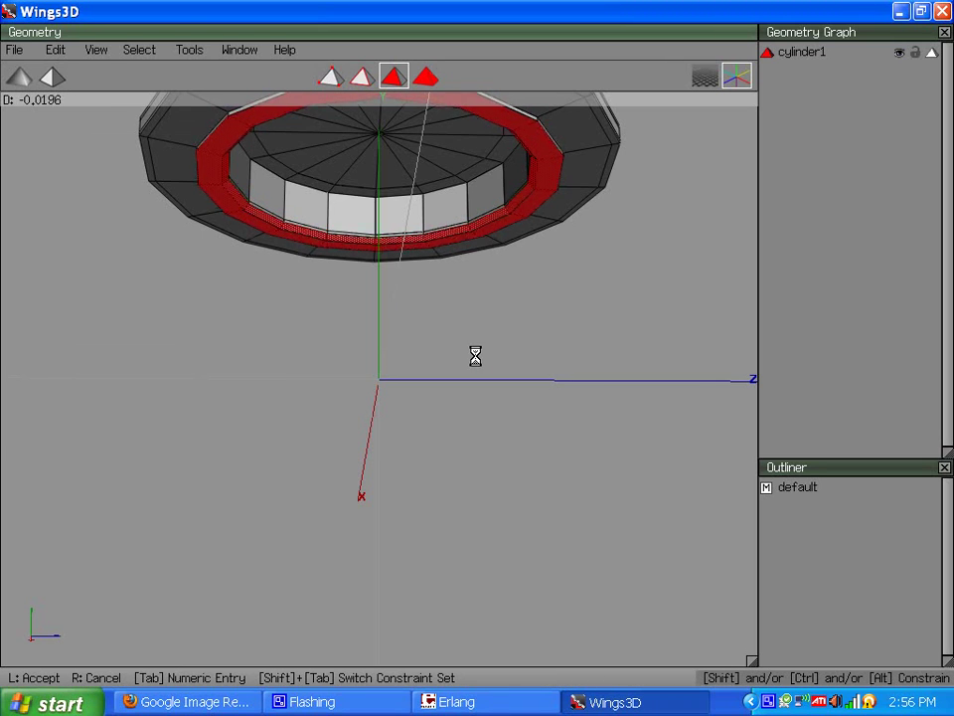
{"action": "left_click", "coordinate": [477, 356]}
{"action": "left_click", "coordinate": [132, 279]}
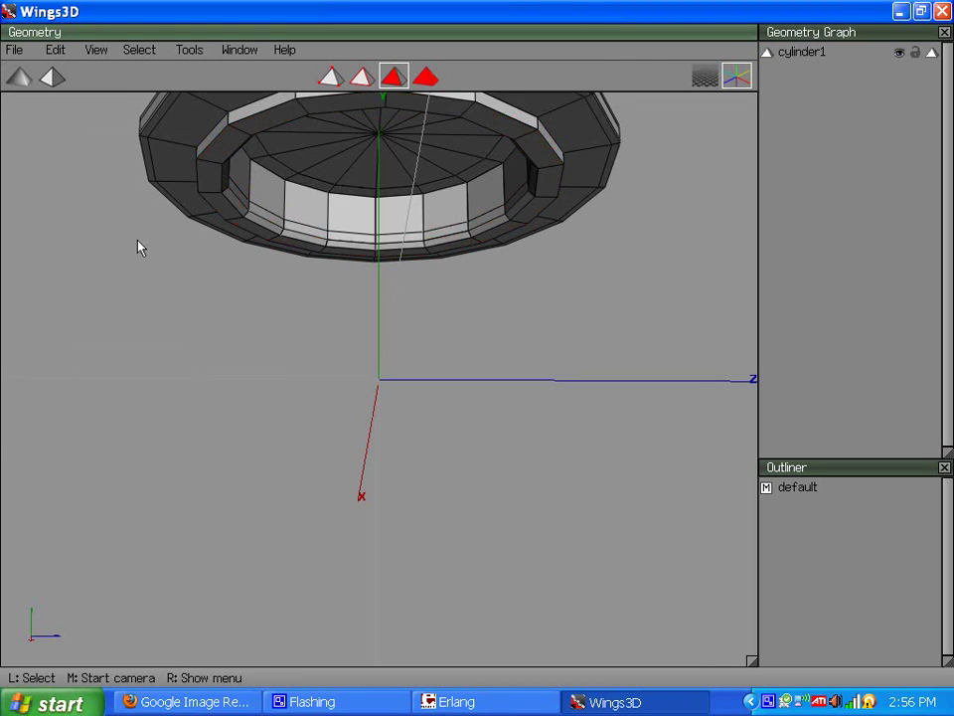
Loop-select the rim edges, deselect, and preview the lid smoothed from an oblique top view.
{"action": "left_click", "coordinate": [229, 119]}
{"action": "key", "text": "g"}
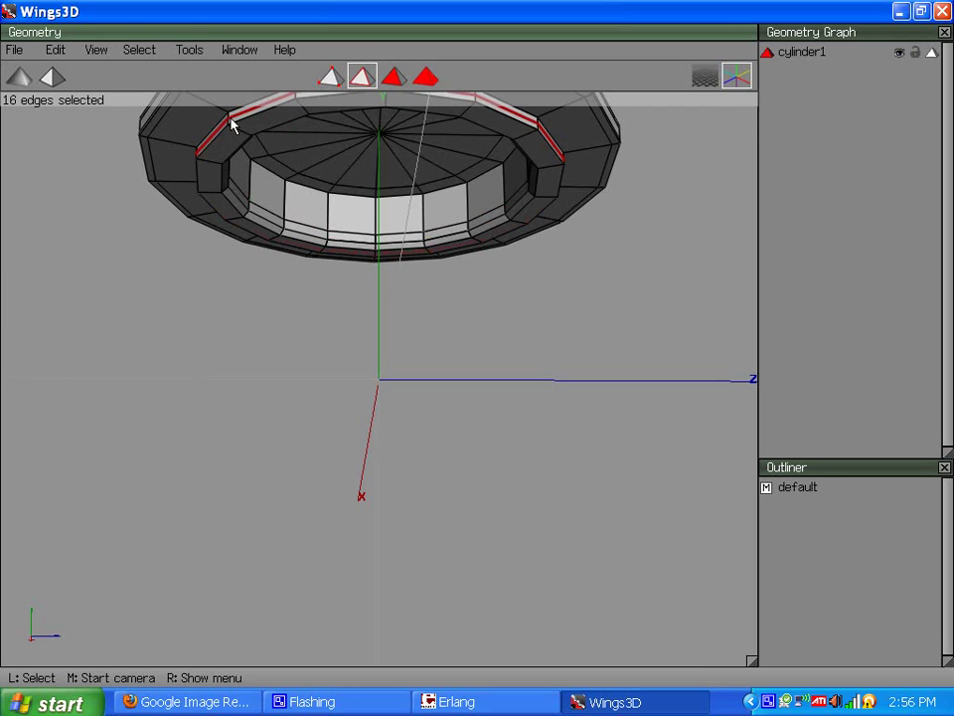
{"action": "key", "text": "space"}
{"action": "middle_click_drag", "start_coordinate": [252, 128], "coordinate": [177, 77]}
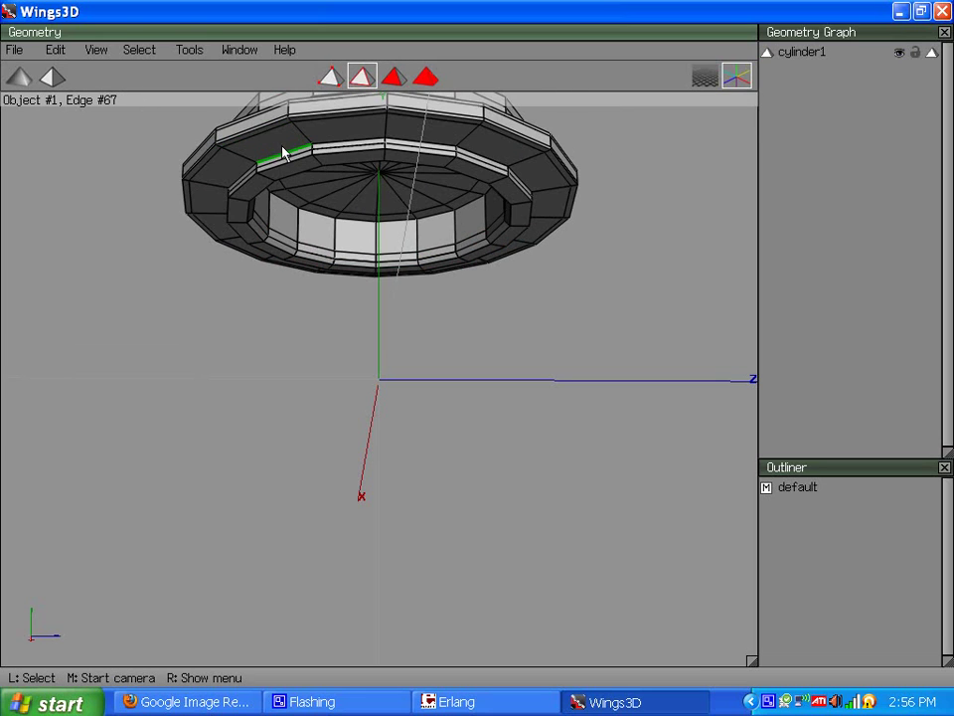
{"action": "left_click", "coordinate": [95, 50]}
{"action": "left_click", "coordinate": [138, 207]}
{"action": "scroll", "coordinate": [244, 208], "scroll_direction": "down", "scroll_amount": 3}
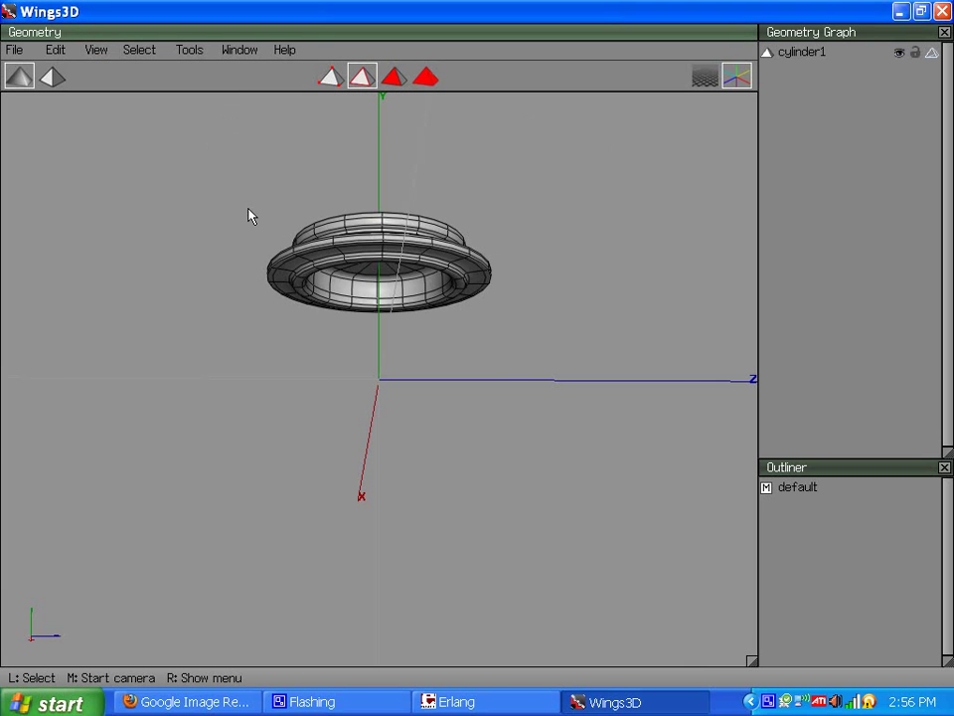
{"action": "middle_click", "coordinate": [251, 217]}
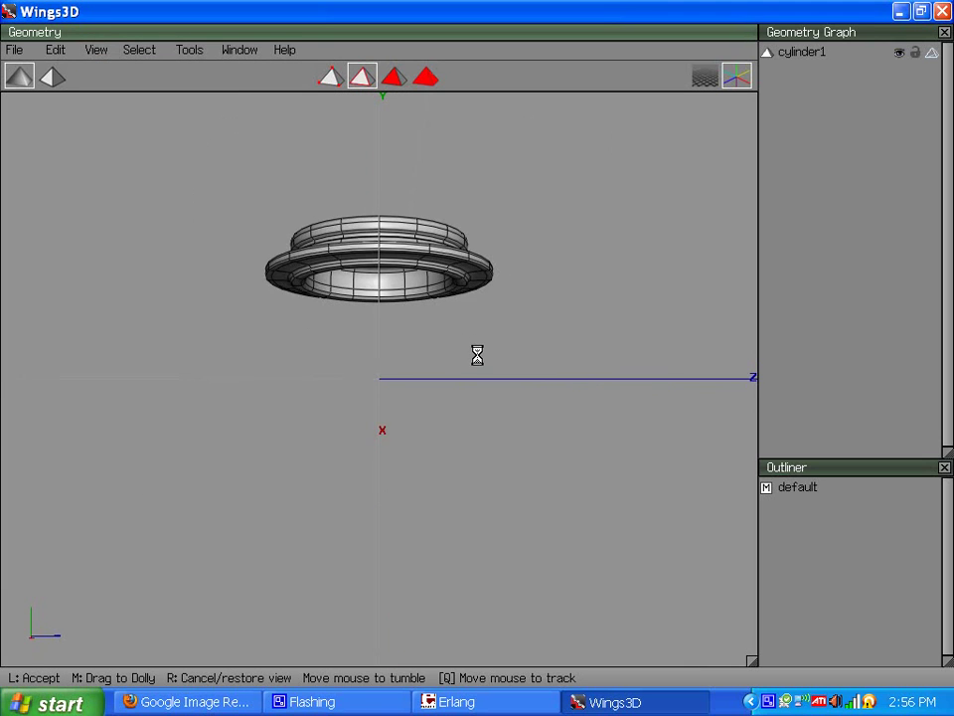
{"action": "left_click", "coordinate": [477, 356]}
Turn off the smoothed preview and select the outer rim loop's 32 faces.
{"action": "left_click", "coordinate": [95, 50]}
{"action": "left_click", "coordinate": [154, 207]}
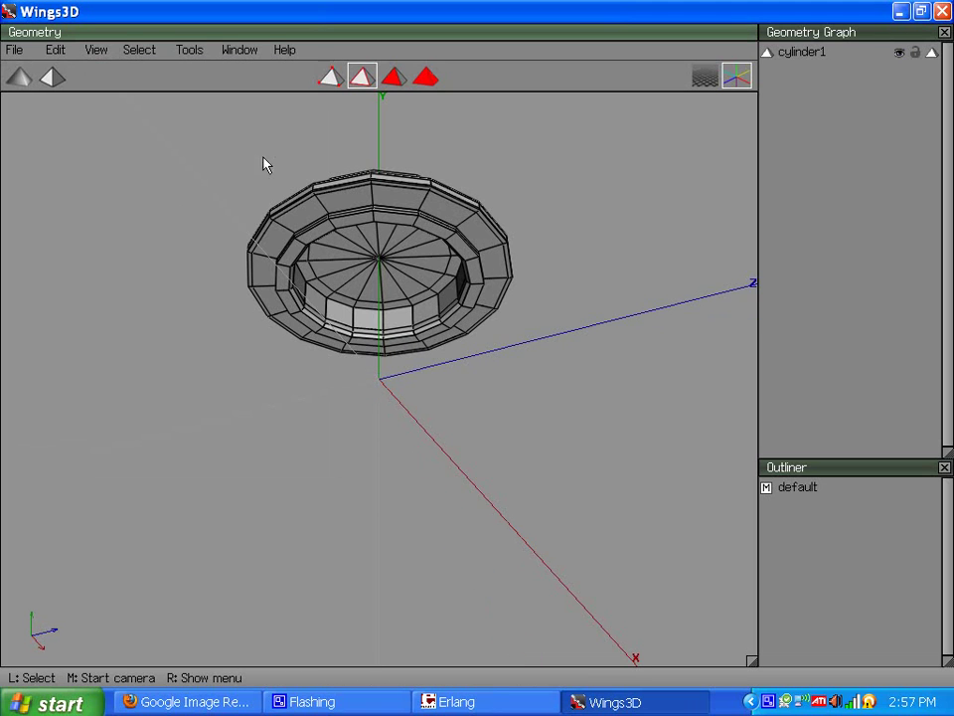
{"action": "left_click", "coordinate": [341, 199]}
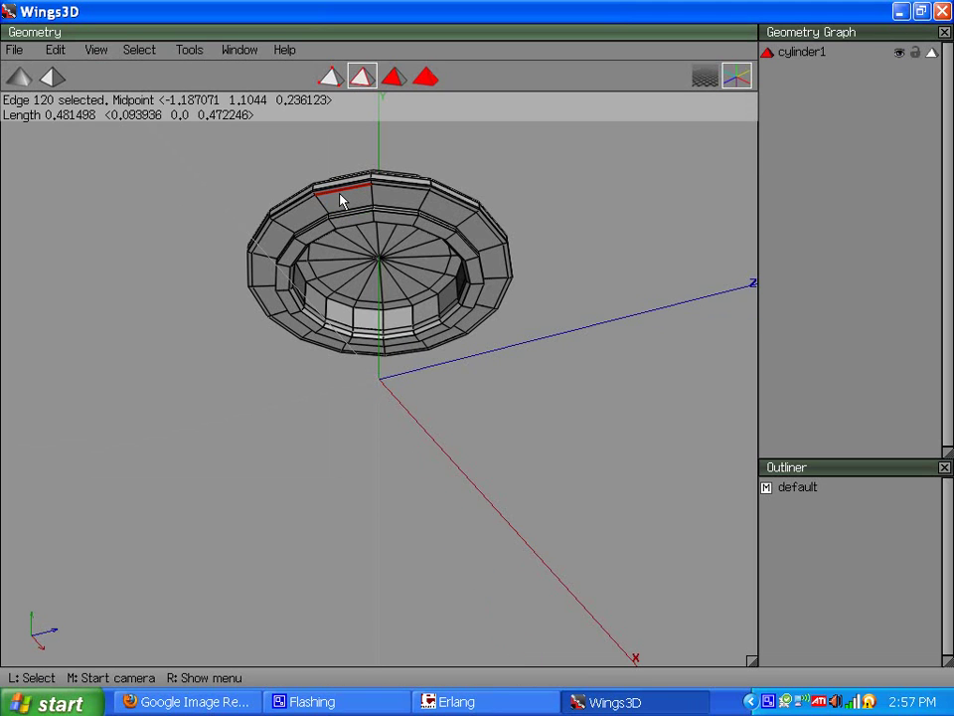
{"action": "key", "text": "l"}
{"action": "left_click", "coordinate": [393, 78]}
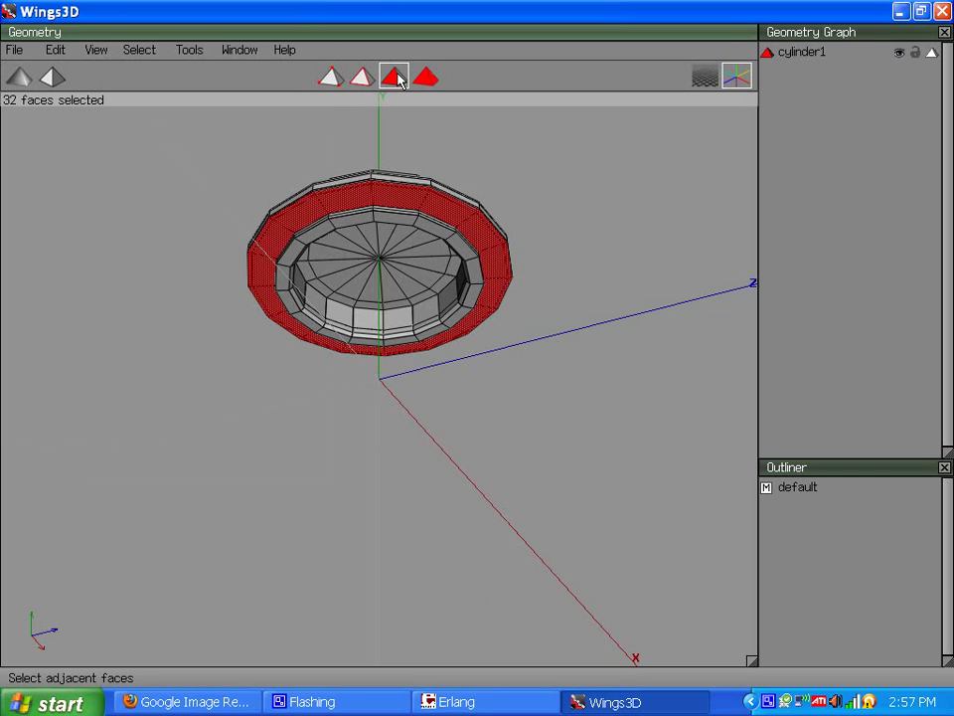
{"action": "scroll", "coordinate": [335, 227], "scroll_direction": "up", "scroll_amount": 2}
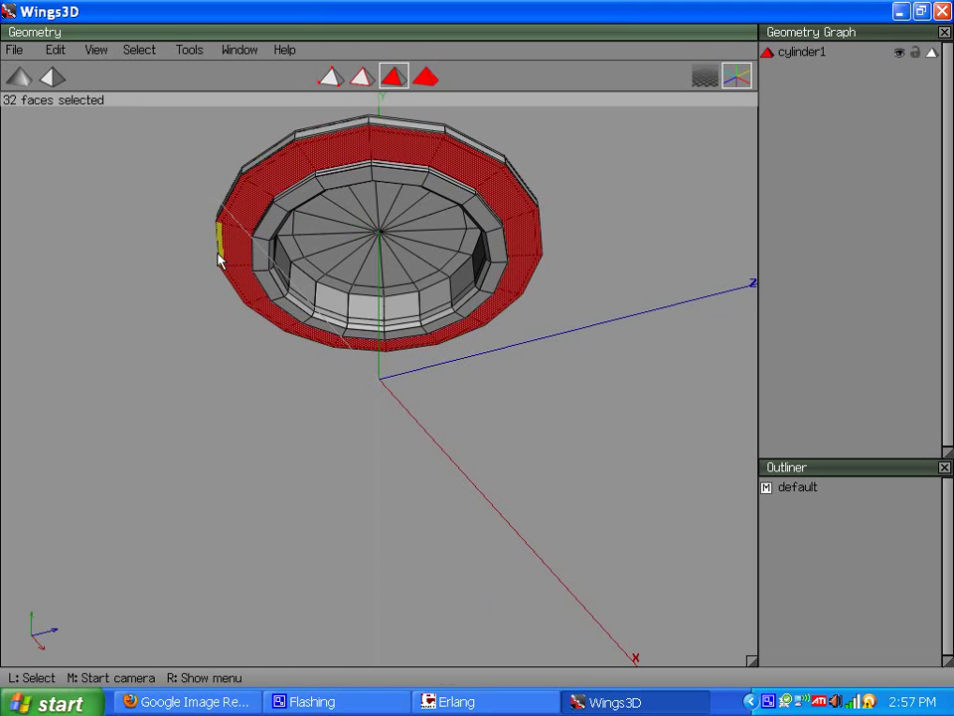
{"action": "middle_click", "coordinate": [478, 362]}
{"action": "left_click", "coordinate": [191, 204]}
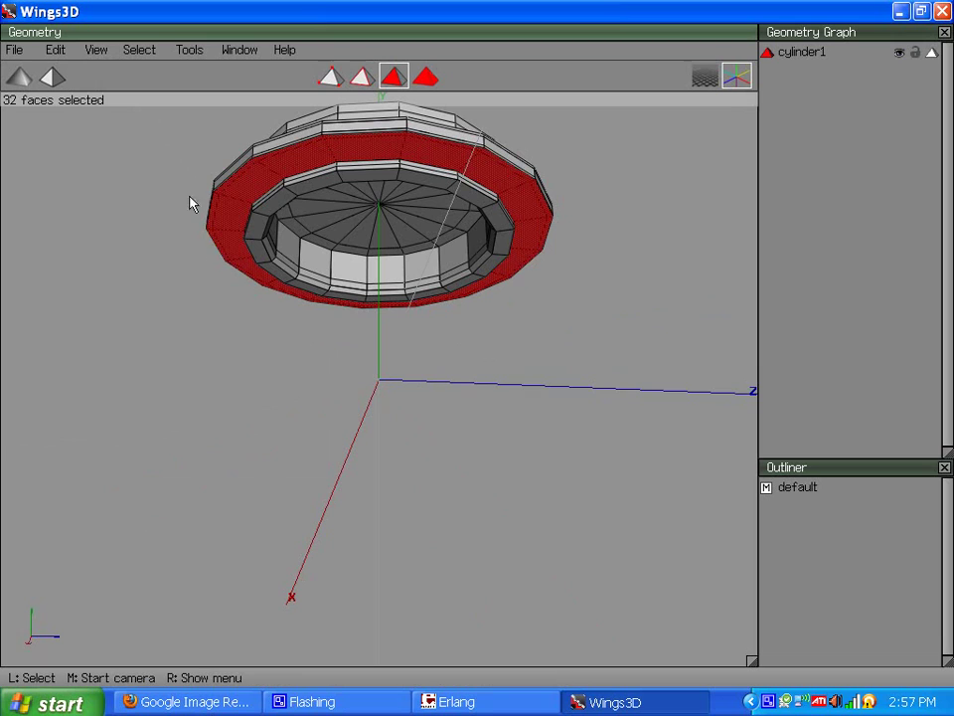
Shell-extrude the 32 faces along Y into a separate object.
{"action": "right_click", "coordinate": [156, 154]}
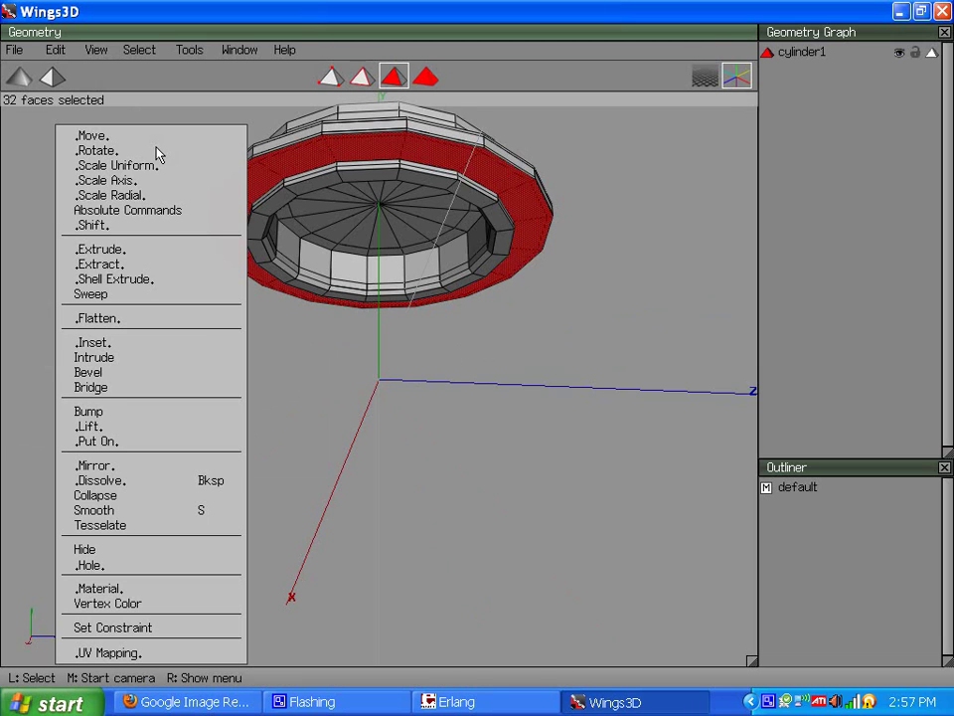
{"action": "left_click", "coordinate": [146, 286]}
{"action": "left_click", "coordinate": [134, 323]}
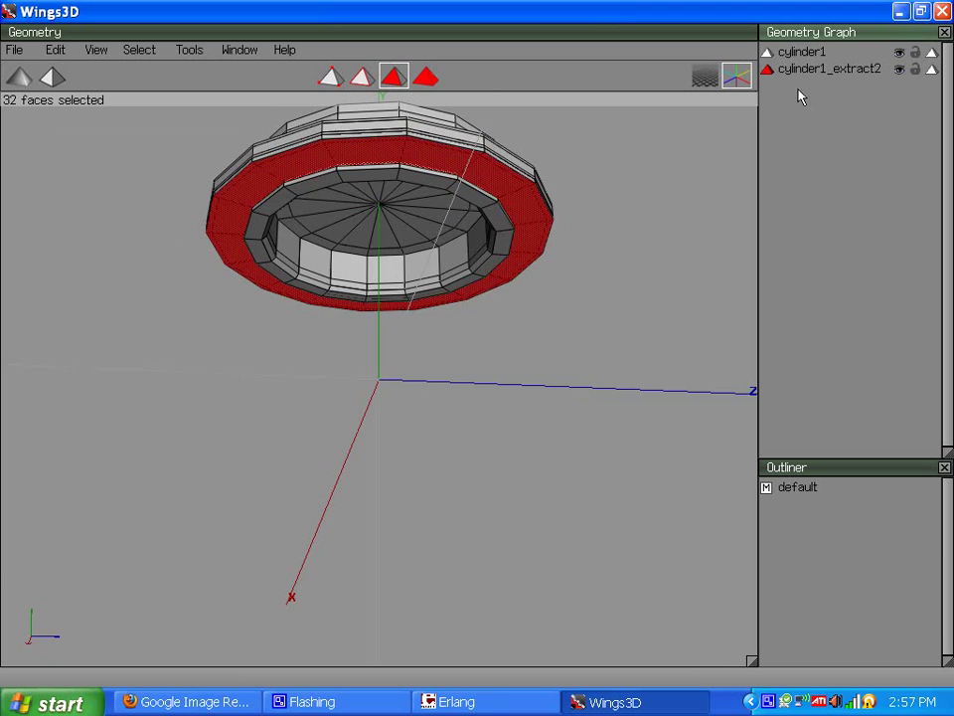
{"action": "left_click", "coordinate": [427, 77]}
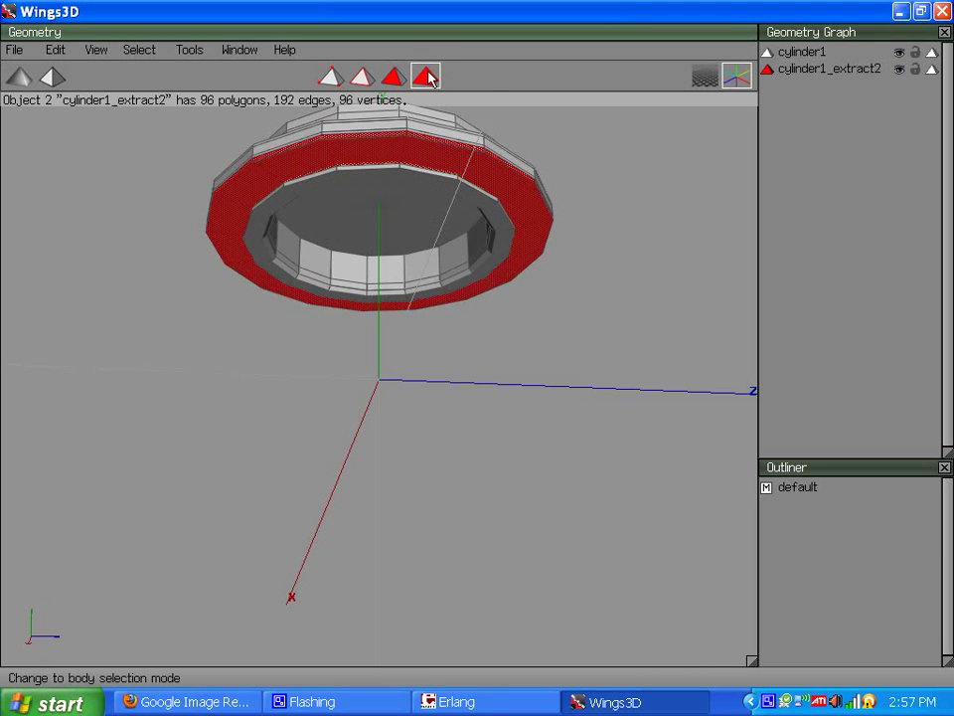
Rename the main lid object cylinder1 to 'Lid'.
{"action": "middle_click", "coordinate": [492, 232]}
{"action": "left_click", "coordinate": [491, 228]}
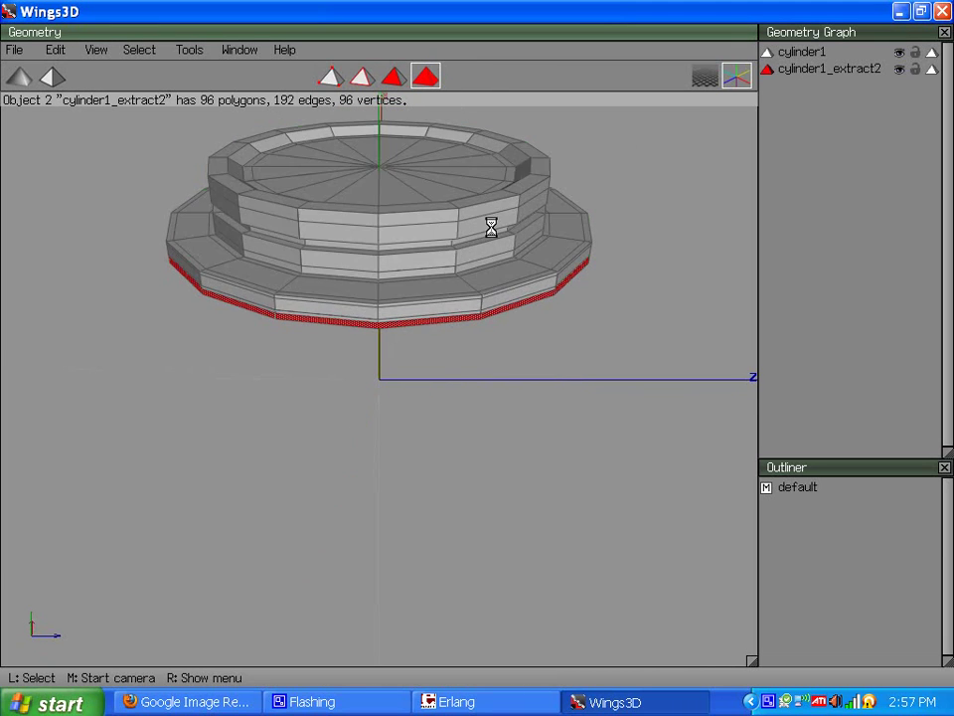
{"action": "left_click", "coordinate": [587, 374]}
{"action": "left_click", "coordinate": [426, 267]}
{"action": "right_click", "coordinate": [792, 60]}
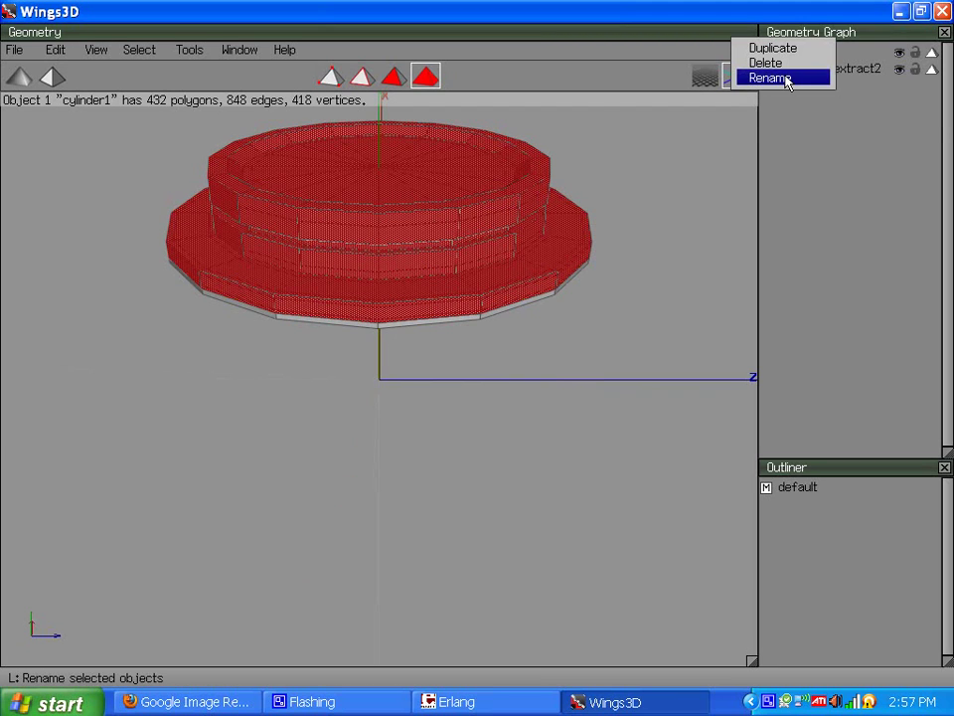
{"action": "left_click", "coordinate": [788, 79]}
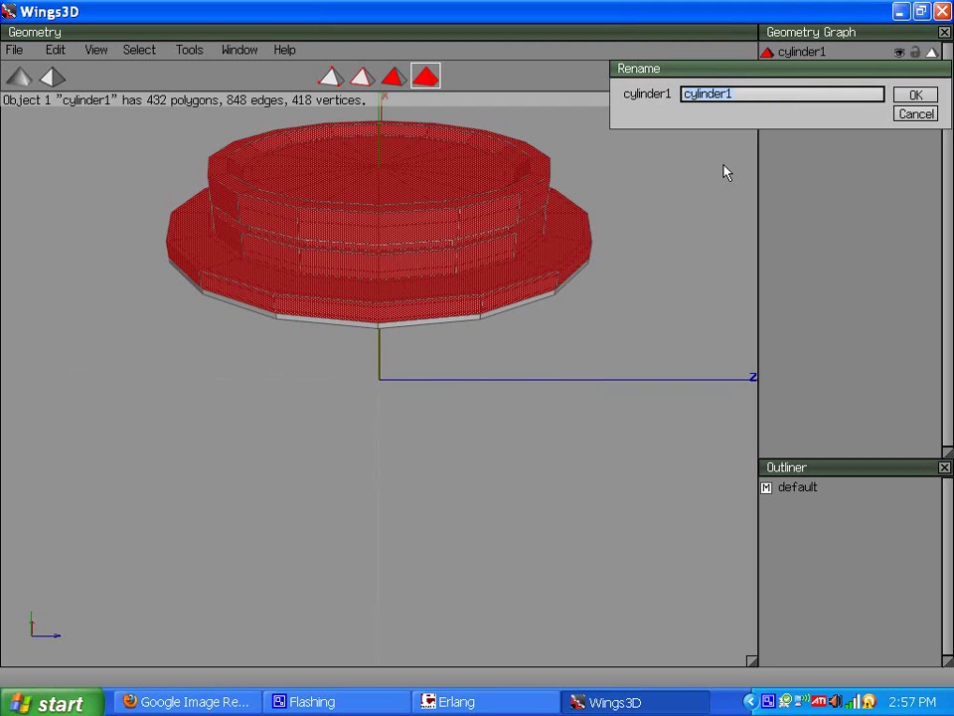
{"action": "type", "text": "Lid"}
{"action": "key", "text": "Return"}
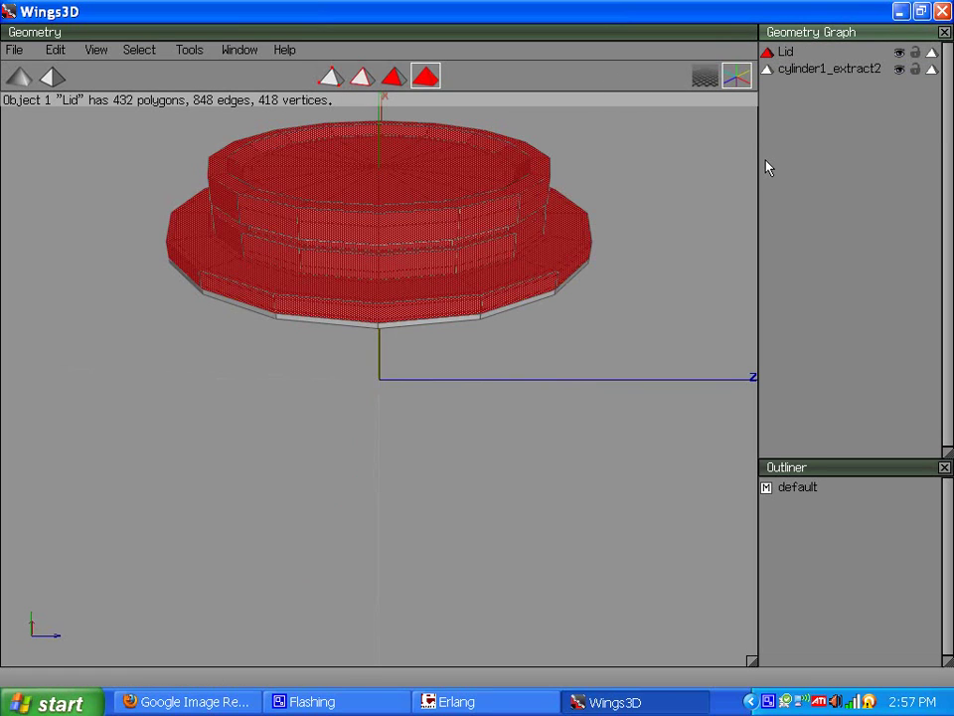
Rename the extracted ring cylinder1_extract2 to 'Gasket'.
{"action": "left_click", "coordinate": [489, 400]}
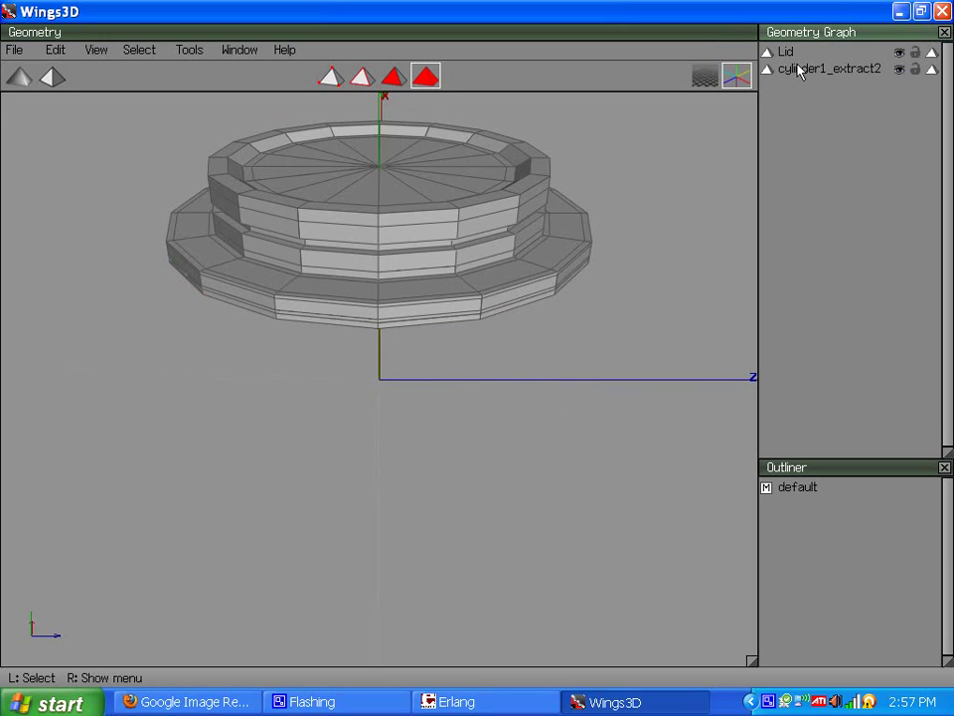
{"action": "left_click", "coordinate": [803, 70]}
{"action": "right_click", "coordinate": [803, 71]}
{"action": "left_click", "coordinate": [795, 95]}
{"action": "type", "text": "Gasket"}
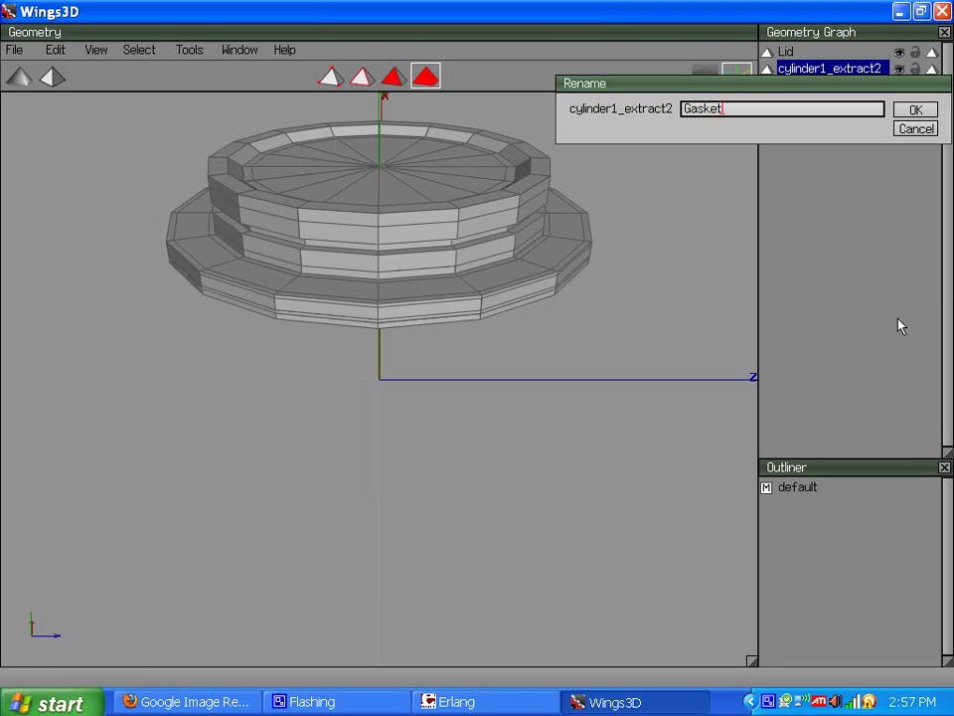
{"action": "key", "text": "Return"}
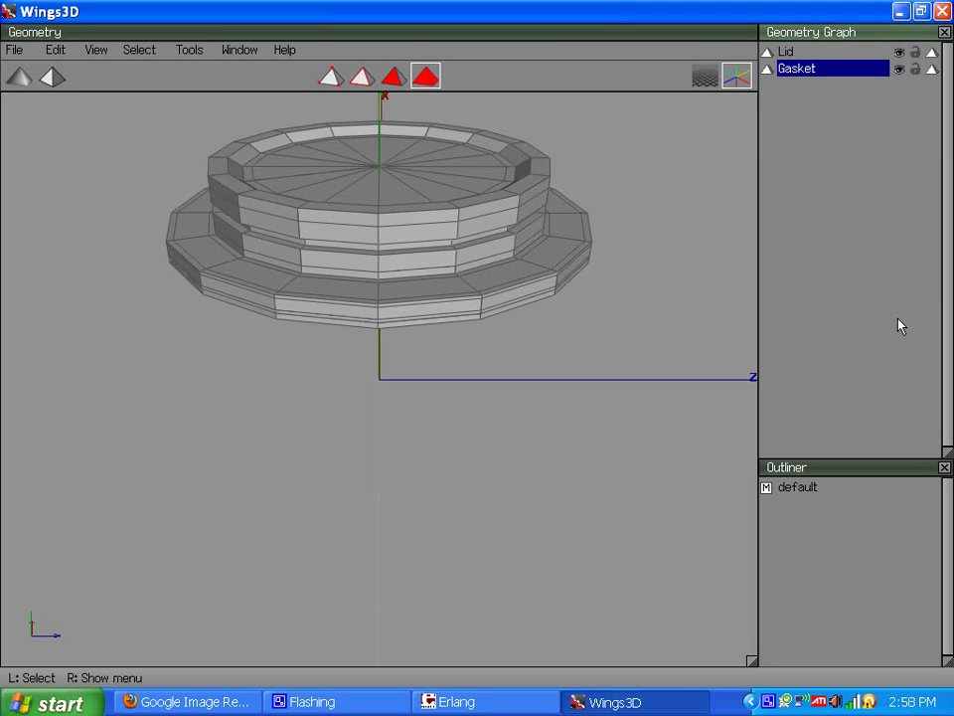
Switch to edge selection and hide the Lid so only the Gasket shows.
{"action": "middle_click", "coordinate": [552, 268]}
{"action": "left_click", "coordinate": [550, 259]}
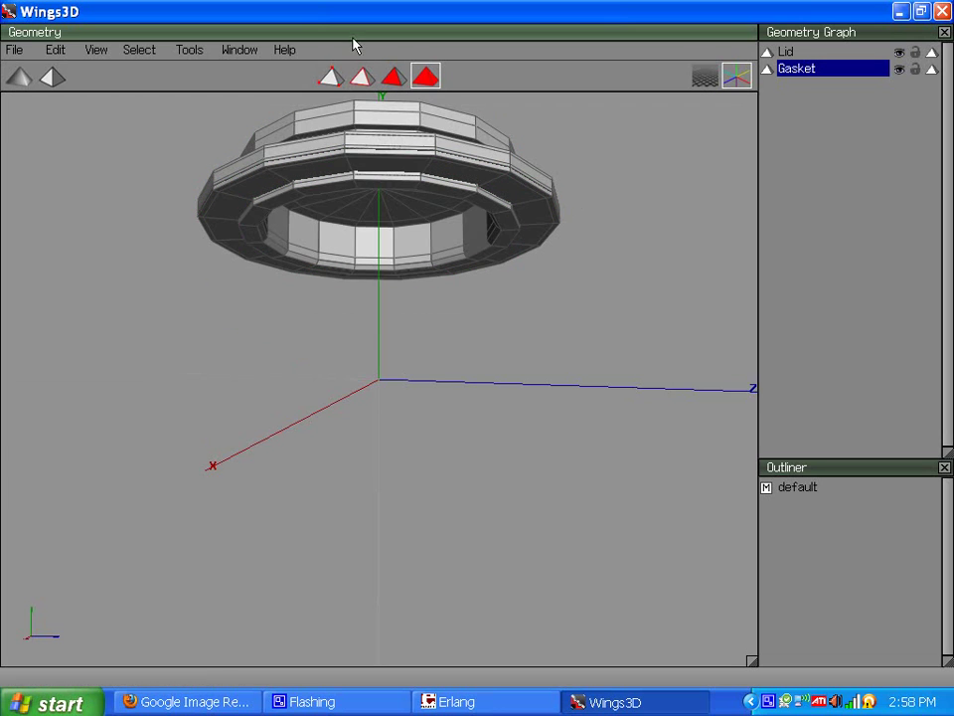
{"action": "left_click", "coordinate": [363, 78]}
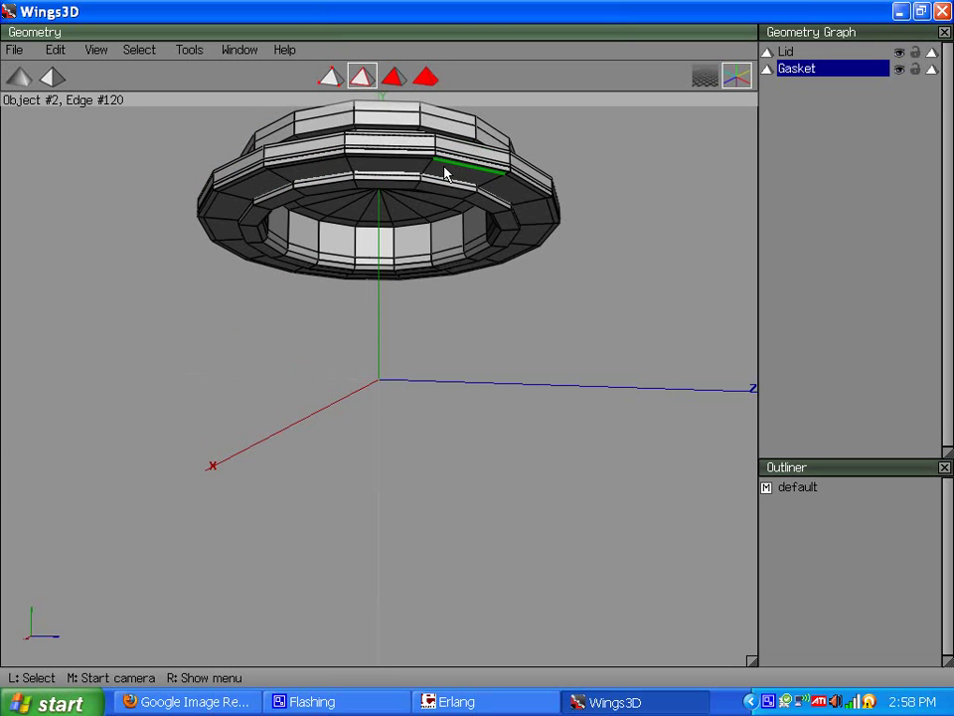
{"action": "scroll", "coordinate": [444, 171], "scroll_direction": "up", "scroll_amount": 2}
{"action": "middle_click", "coordinate": [443, 169]}
{"action": "left_click", "coordinate": [443, 167]}
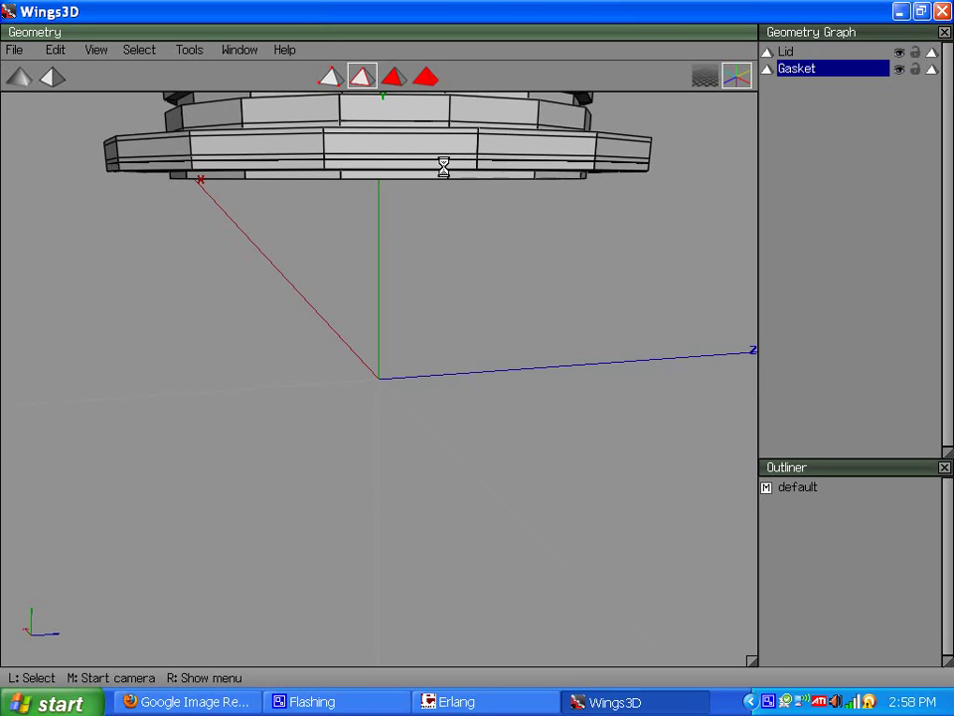
{"action": "left_click", "coordinate": [899, 52]}
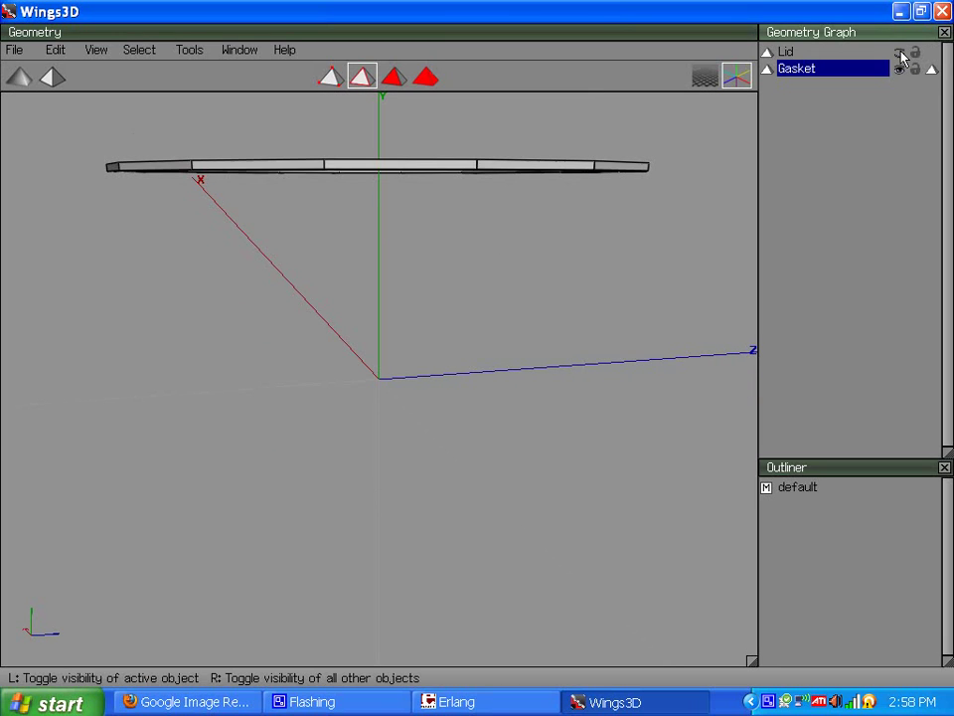
Select the Gasket's inner rim edge loop and convert it to its 16 faces.
{"action": "middle_click", "coordinate": [555, 164]}
{"action": "left_click", "coordinate": [566, 266]}
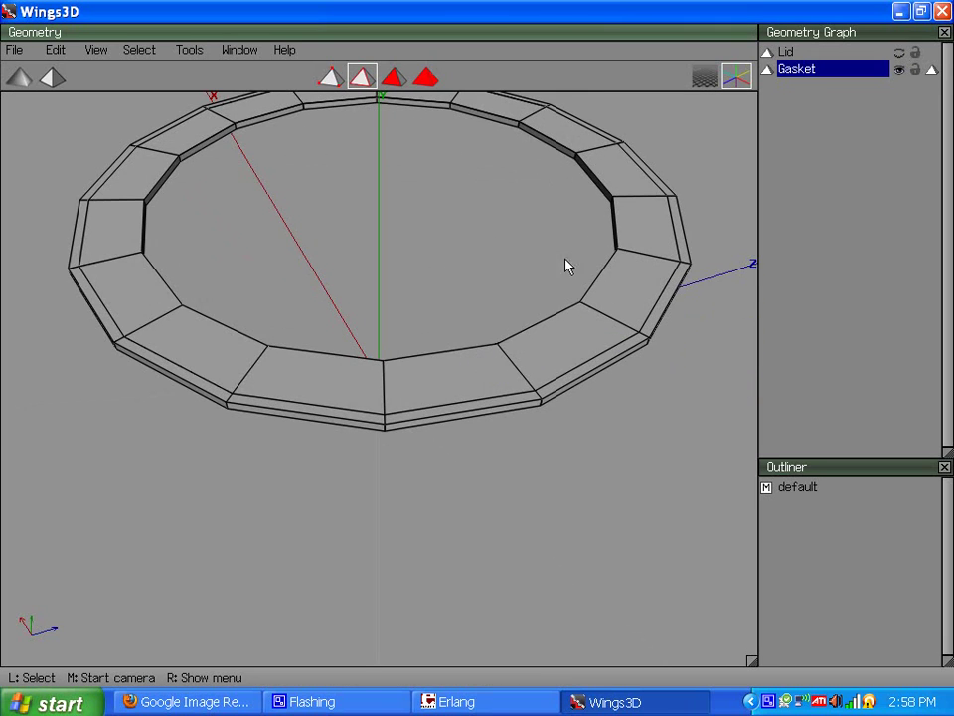
{"action": "left_click", "coordinate": [503, 358]}
{"action": "middle_click", "coordinate": [478, 363]}
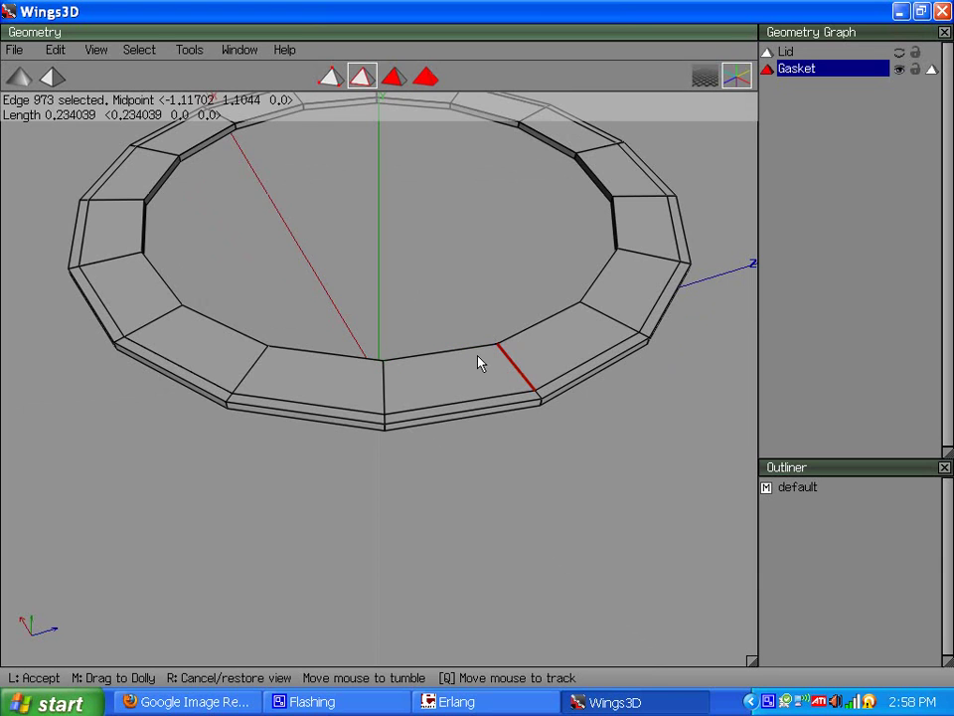
{"action": "left_click", "coordinate": [477, 356]}
{"action": "left_click", "coordinate": [426, 319]}
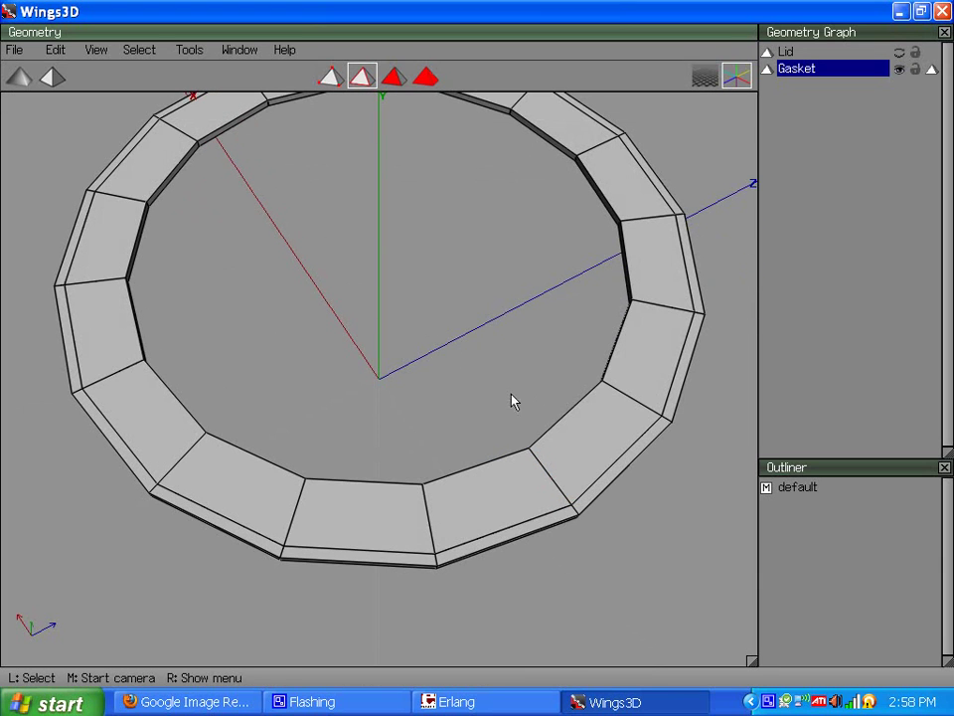
{"action": "middle_click", "coordinate": [478, 362]}
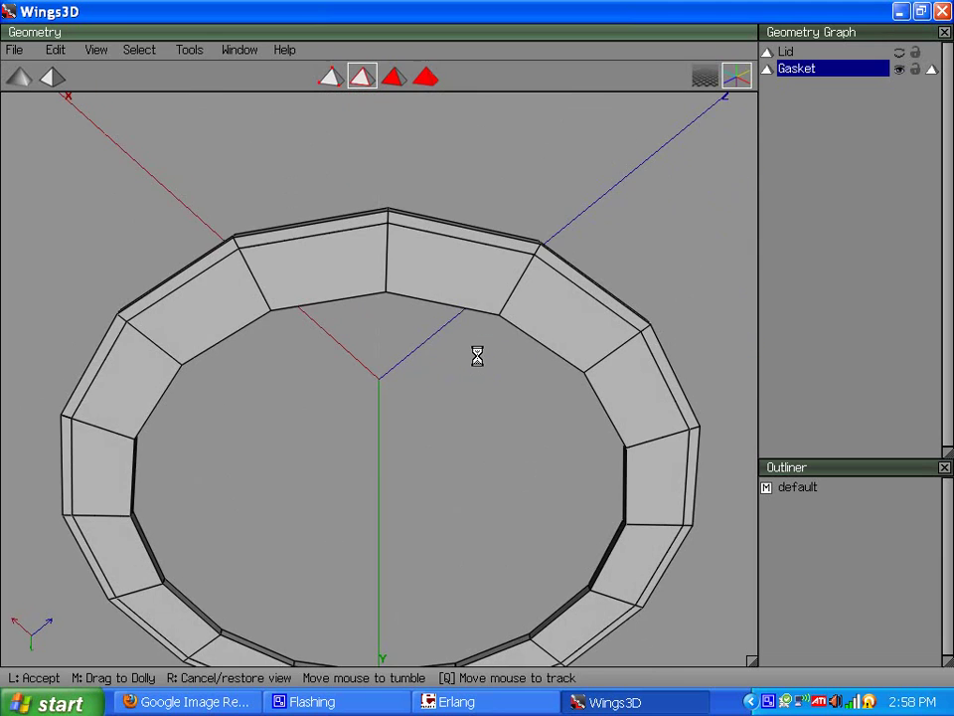
{"action": "left_click", "coordinate": [477, 356]}
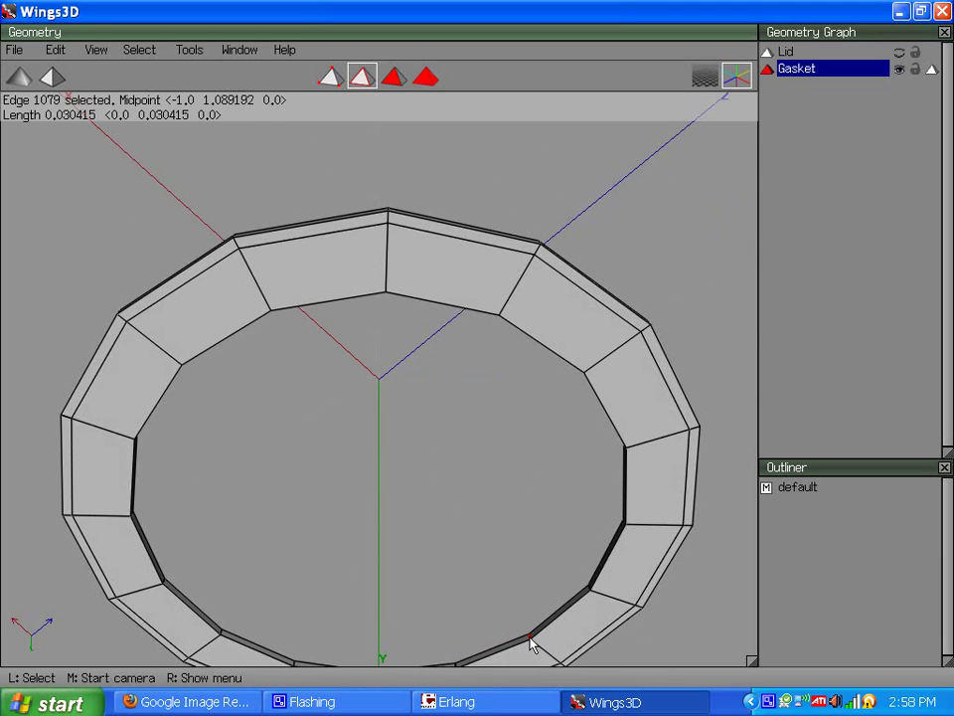
{"action": "key", "text": "l"}
{"action": "left_click", "coordinate": [394, 76]}
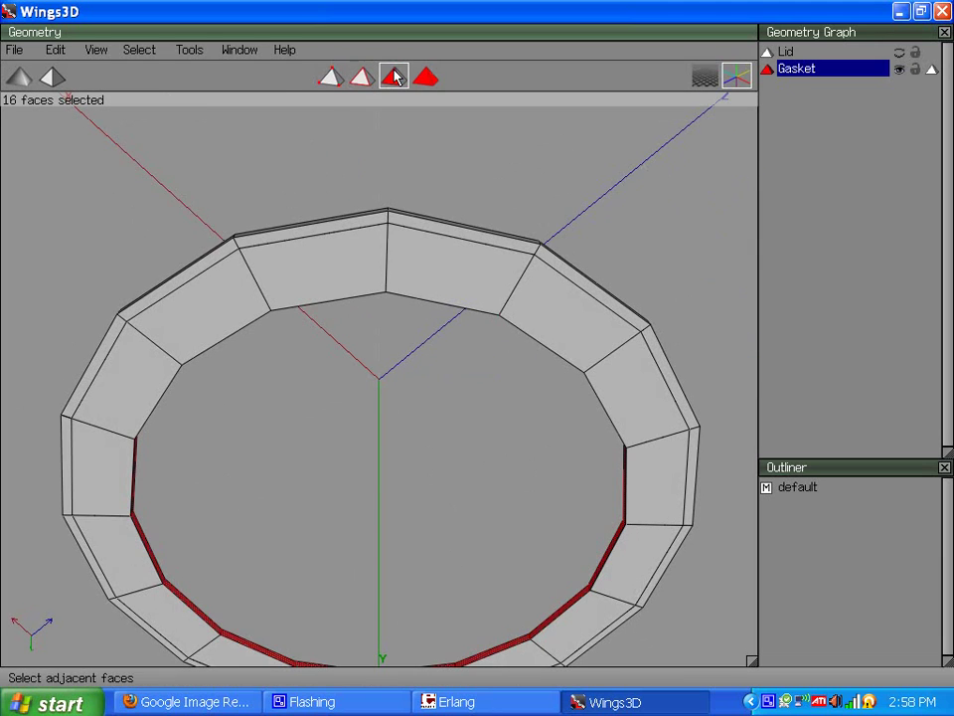
{"action": "scroll", "coordinate": [429, 344], "scroll_direction": "down", "scroll_amount": 2}
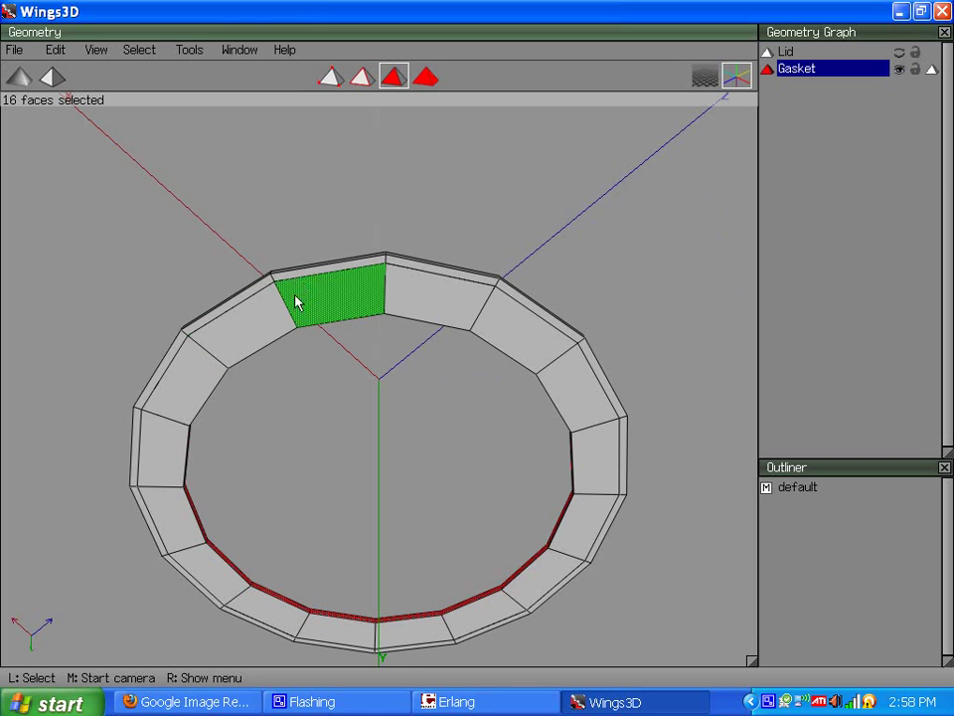
Inset the Gasket's 16 inner-rim faces slightly, then clear the selection.
{"action": "right_click", "coordinate": [245, 164]}
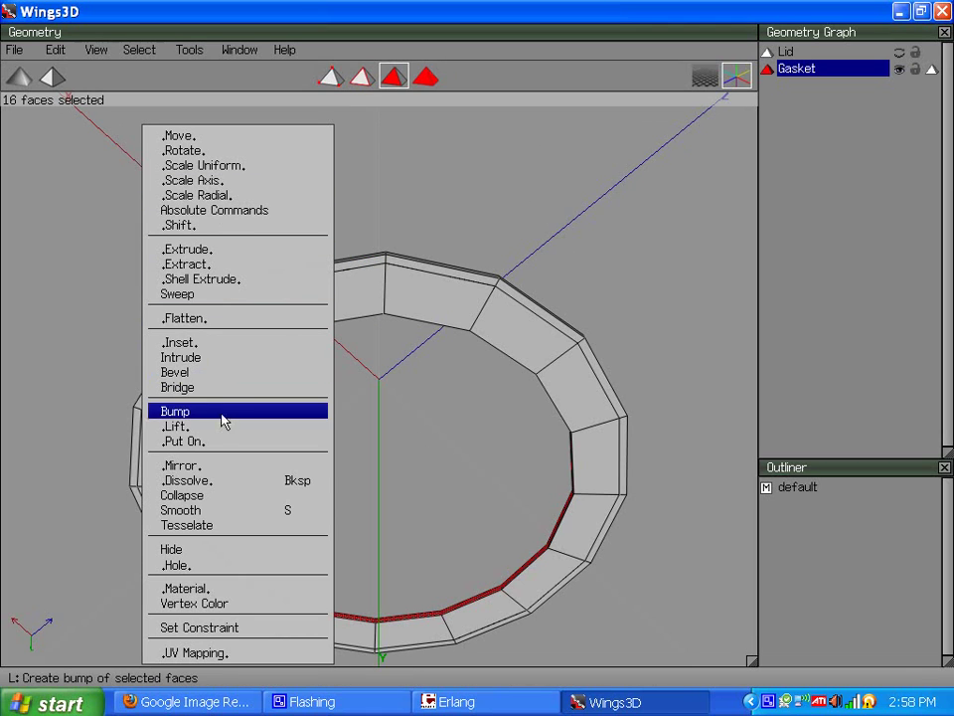
{"action": "left_click", "coordinate": [219, 354]}
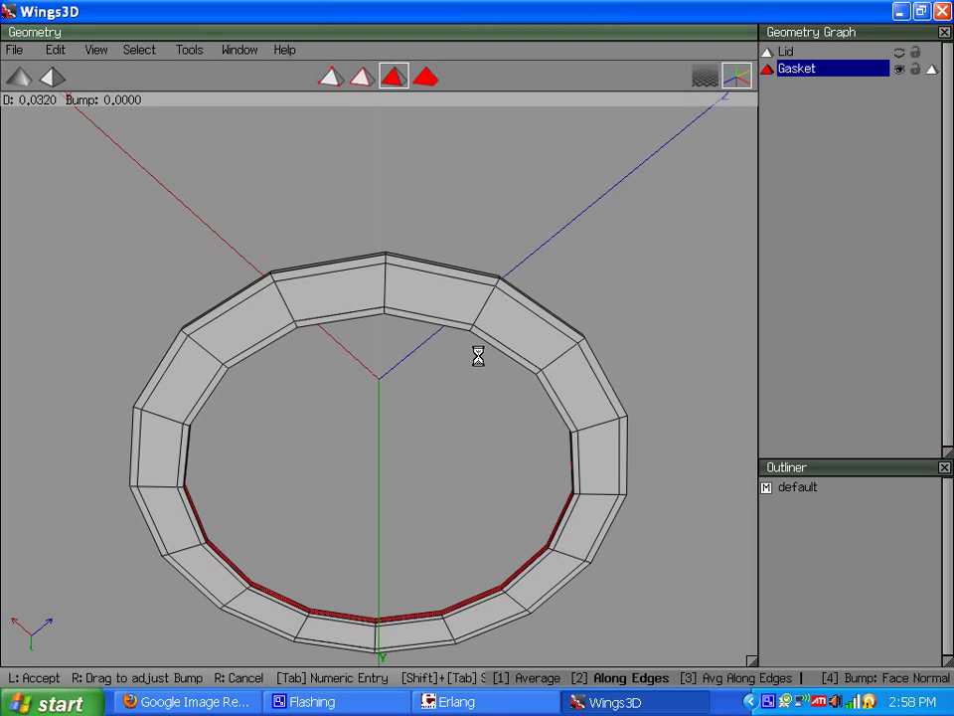
{"action": "left_click", "coordinate": [477, 356]}
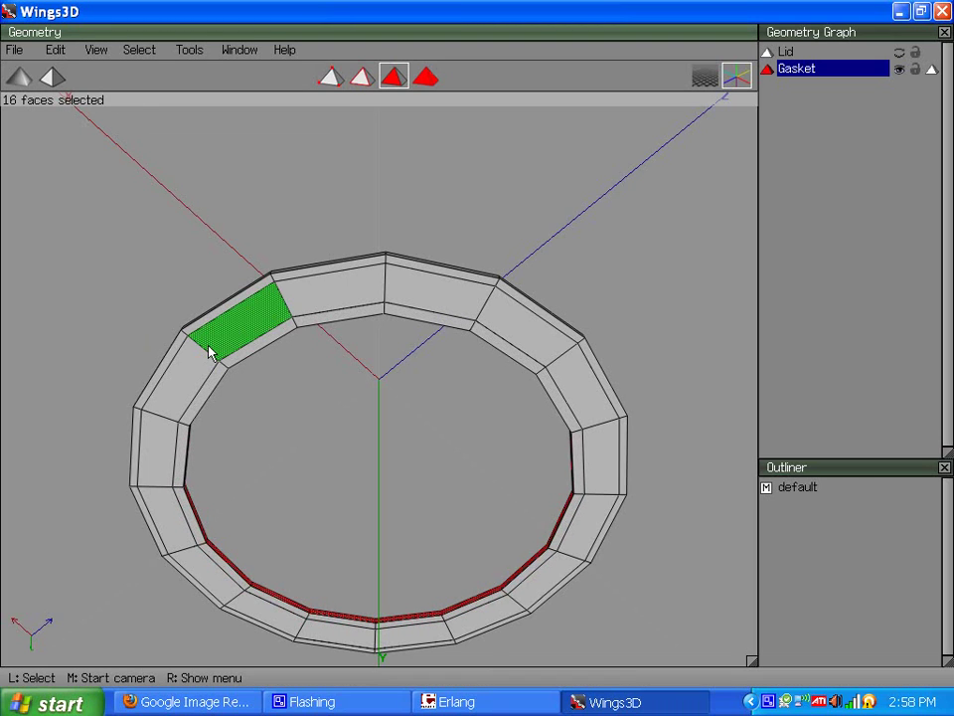
{"action": "key", "text": "space"}
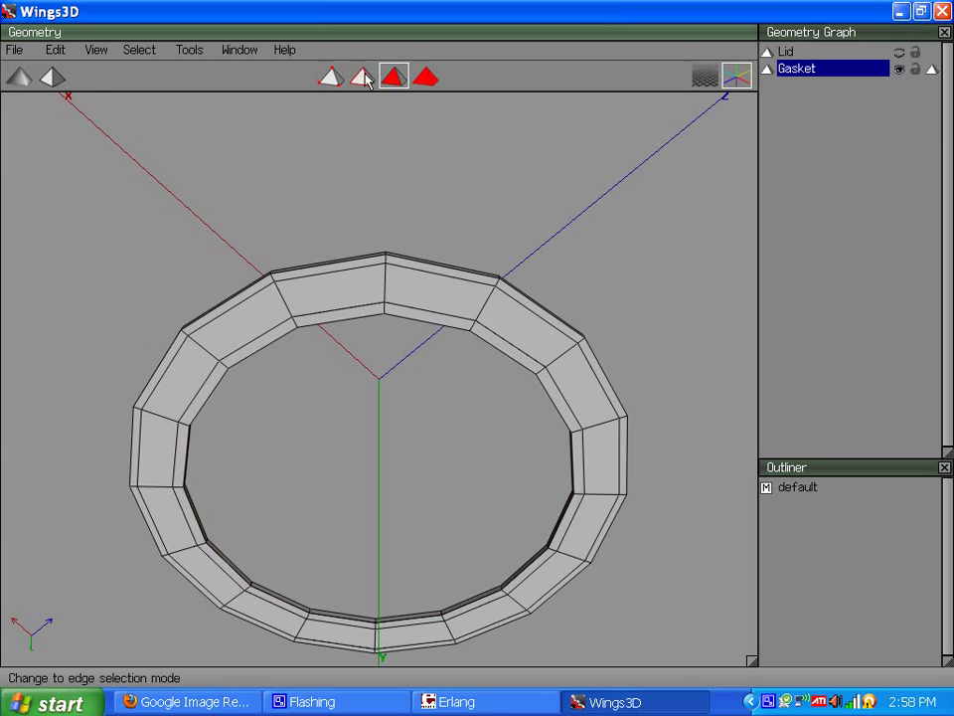
{"action": "left_click", "coordinate": [362, 76]}
Select an edge loop on the gasket rim and convert it to faces.
{"action": "middle_click", "coordinate": [400, 264]}
{"action": "left_click", "coordinate": [477, 356]}
{"action": "left_click", "coordinate": [356, 497]}
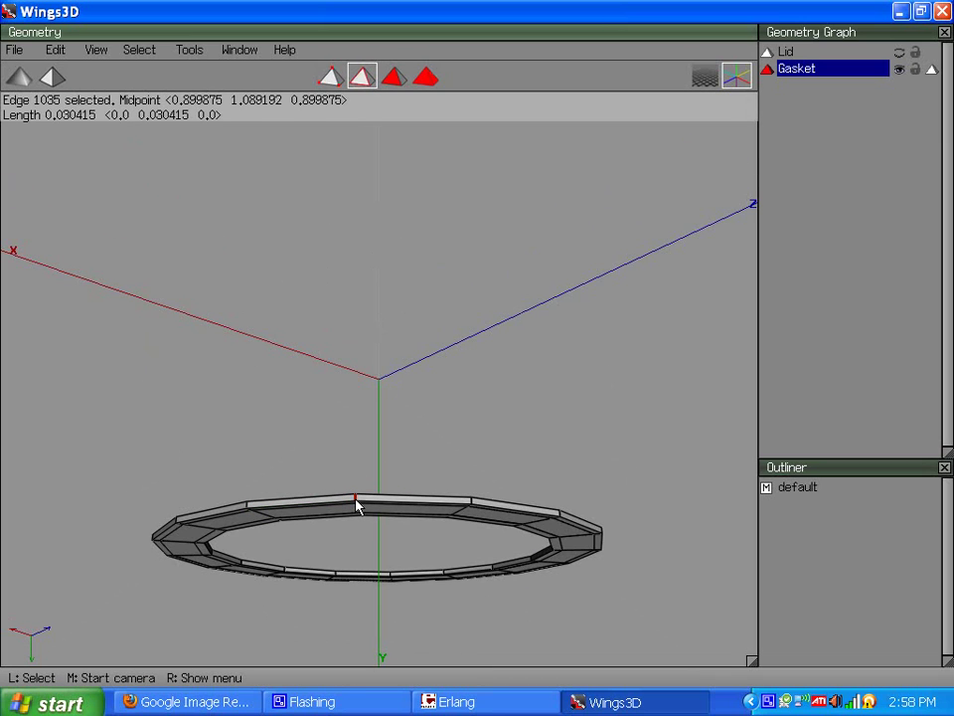
{"action": "key", "text": "l"}
{"action": "left_click", "coordinate": [394, 78]}
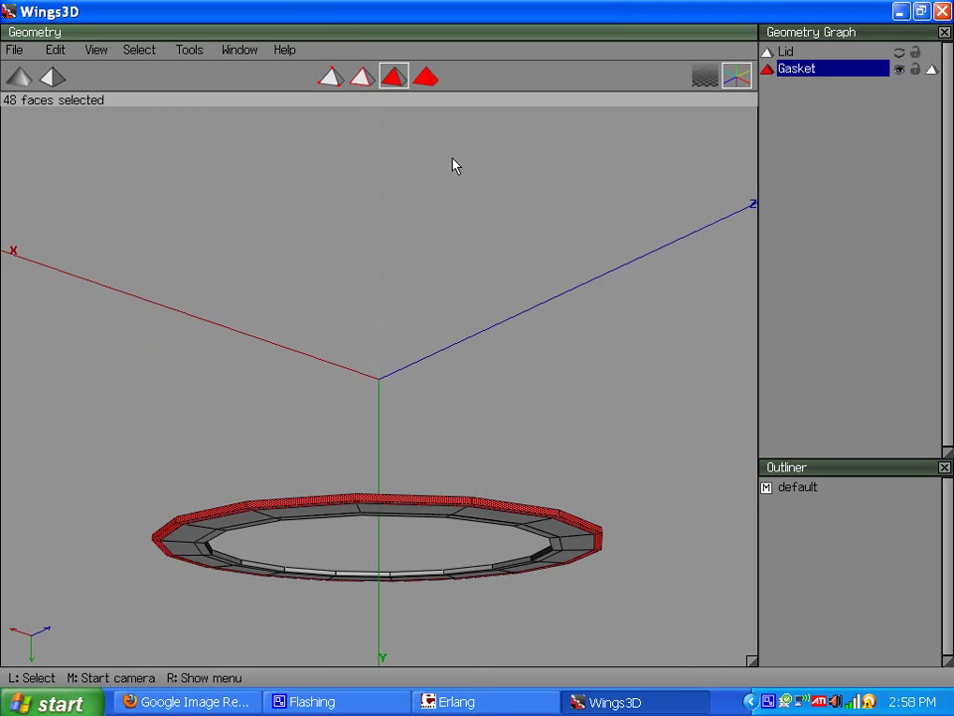
Scale the gasket faces outward with Scale Radial Y, then unhide the Lid.
{"action": "middle_click", "coordinate": [363, 321]}
{"action": "left_click", "coordinate": [318, 309]}
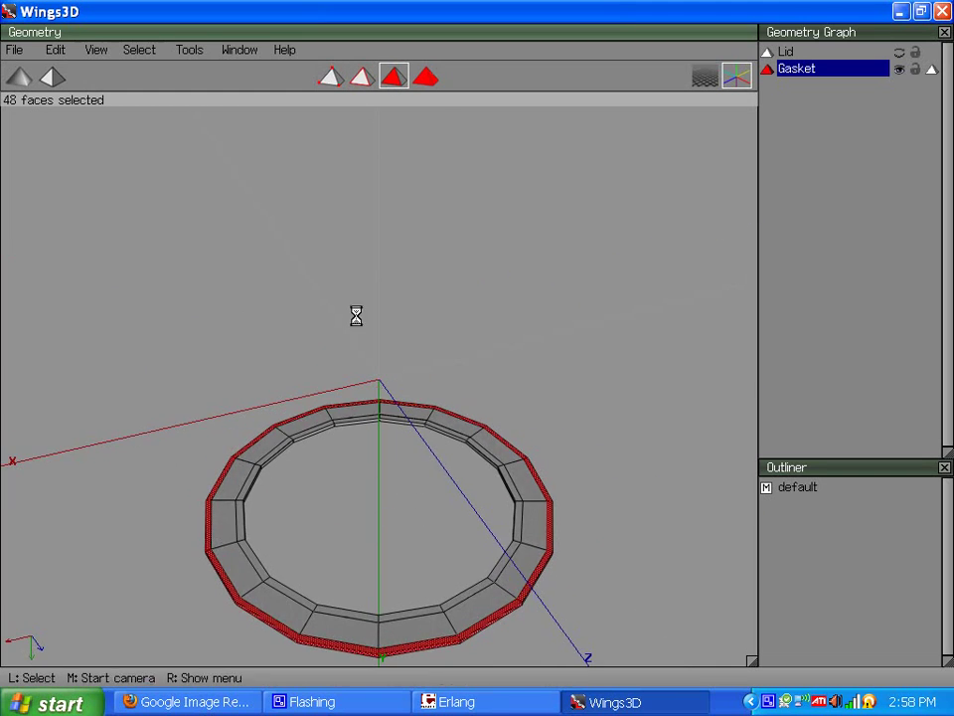
{"action": "right_click", "coordinate": [268, 238]}
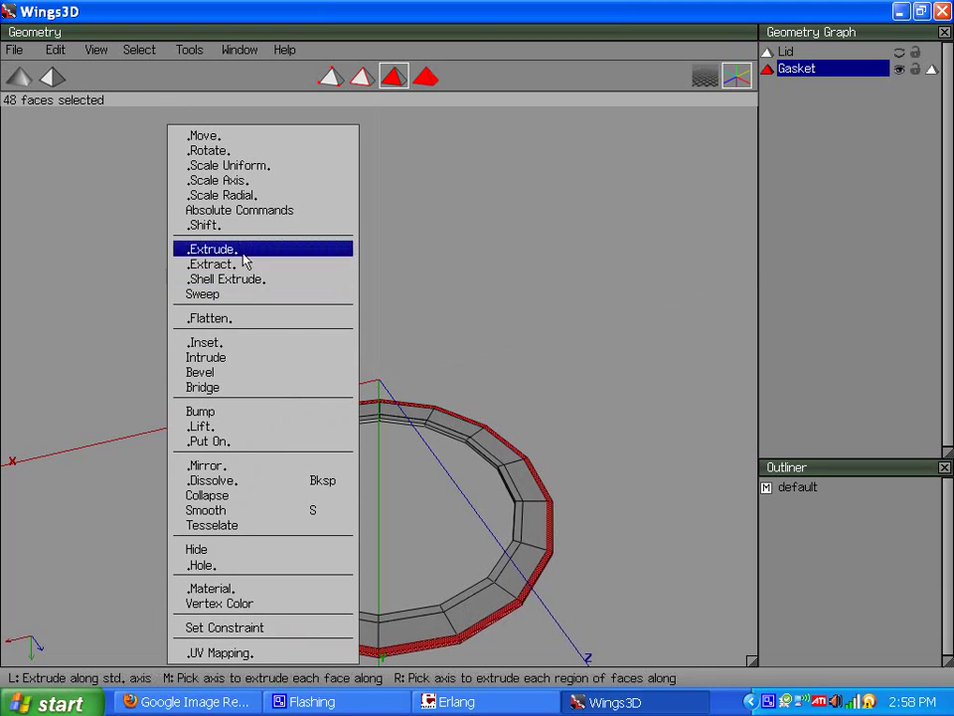
{"action": "left_click", "coordinate": [235, 195]}
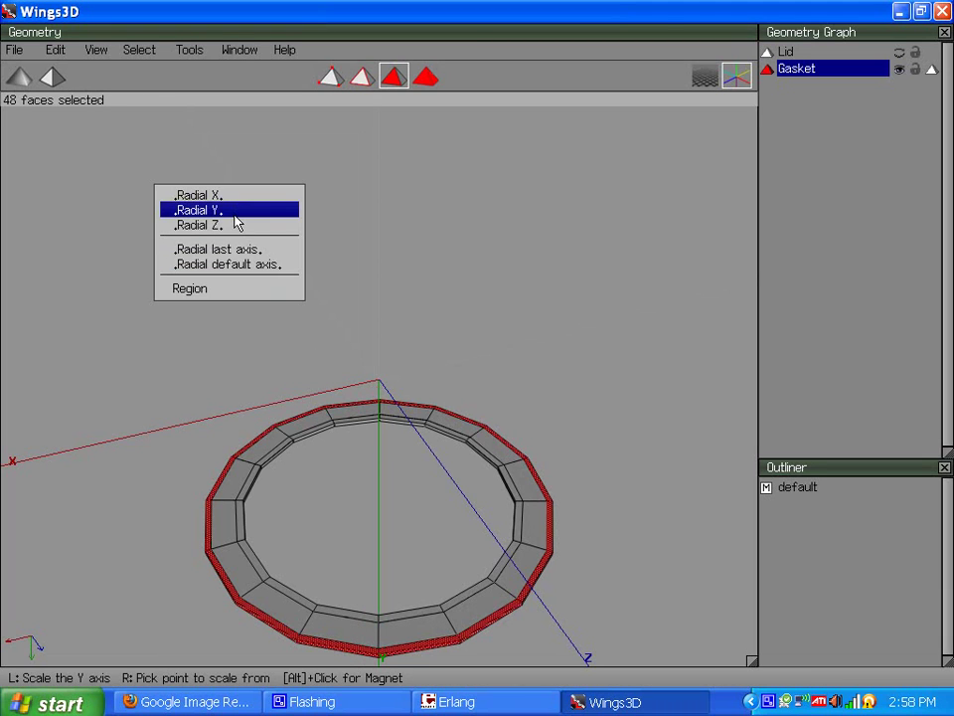
{"action": "left_click", "coordinate": [236, 211]}
{"action": "left_click", "coordinate": [477, 356]}
{"action": "left_click", "coordinate": [234, 216]}
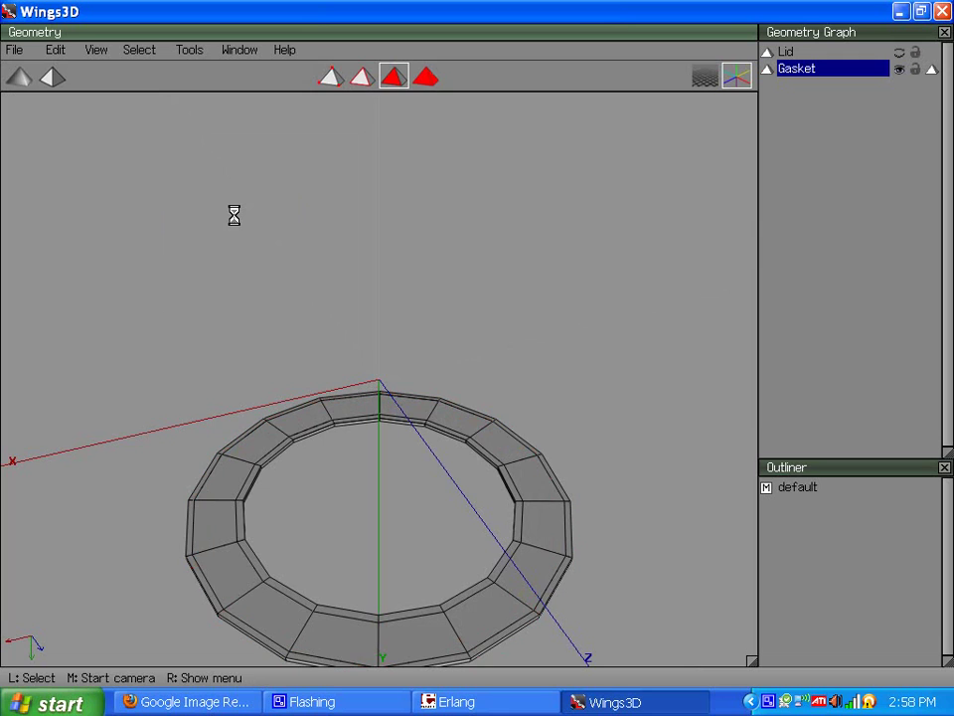
{"action": "left_click", "coordinate": [898, 52]}
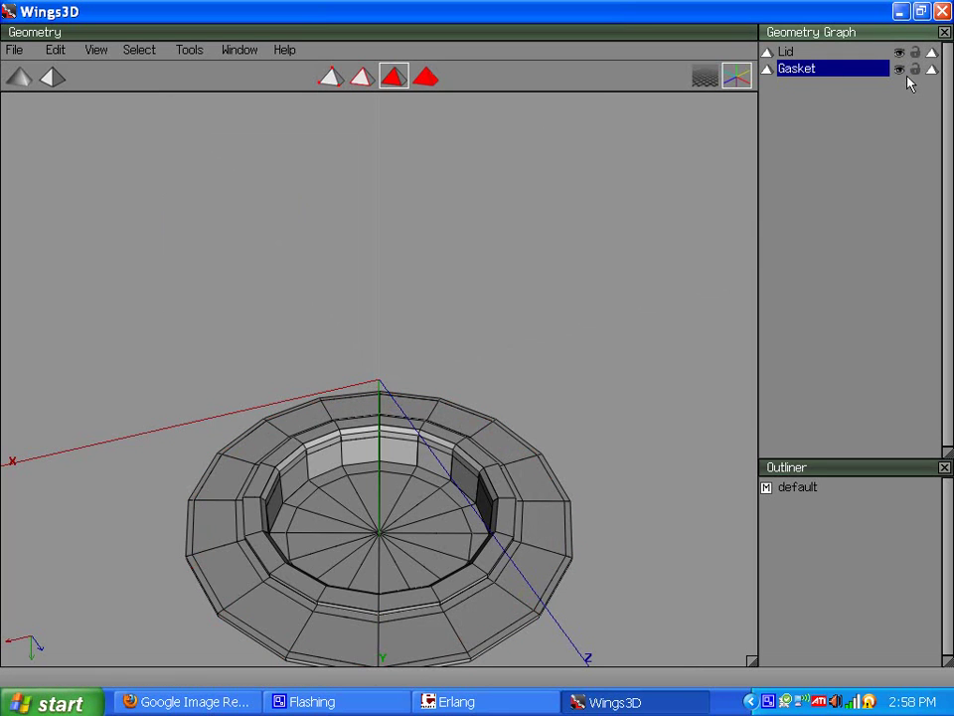
Select the gasket's bottom rim edge loop as faces and grow the selection.
{"action": "middle_click", "coordinate": [560, 287]}
{"action": "left_click", "coordinate": [477, 356]}
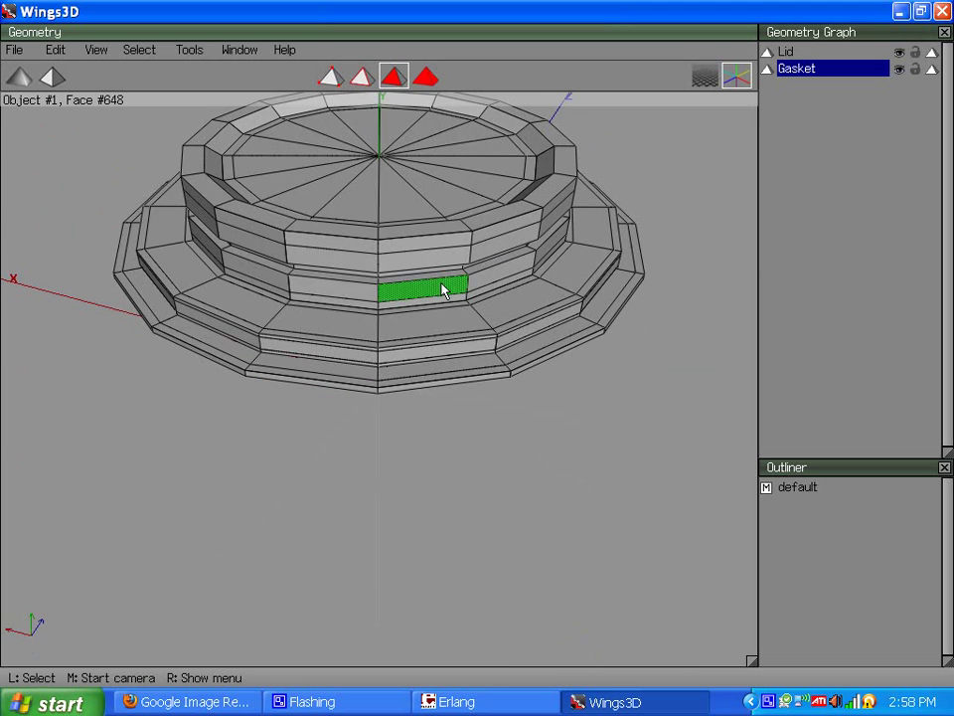
{"action": "scroll", "coordinate": [245, 318], "scroll_direction": "up", "scroll_amount": 3}
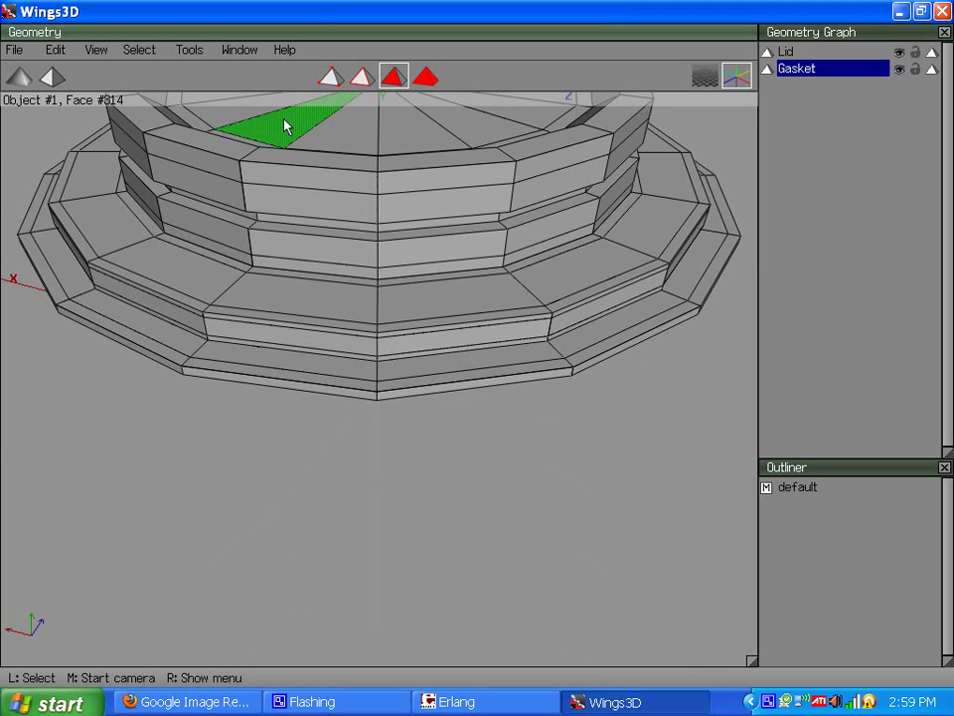
{"action": "left_click", "coordinate": [204, 384]}
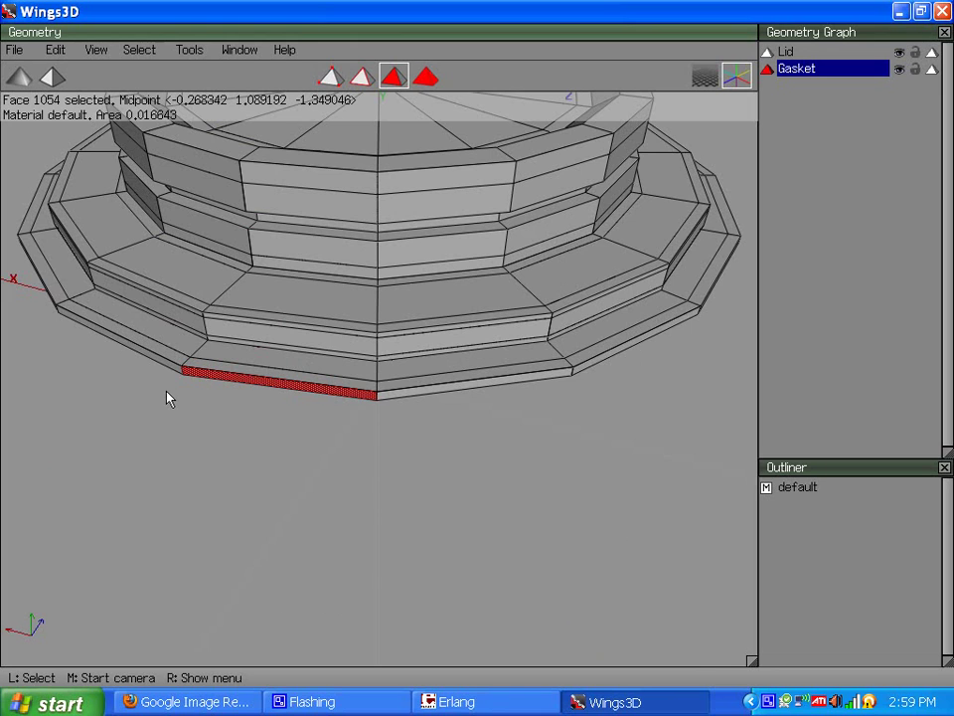
{"action": "key", "text": "space"}
{"action": "left_click", "coordinate": [361, 77]}
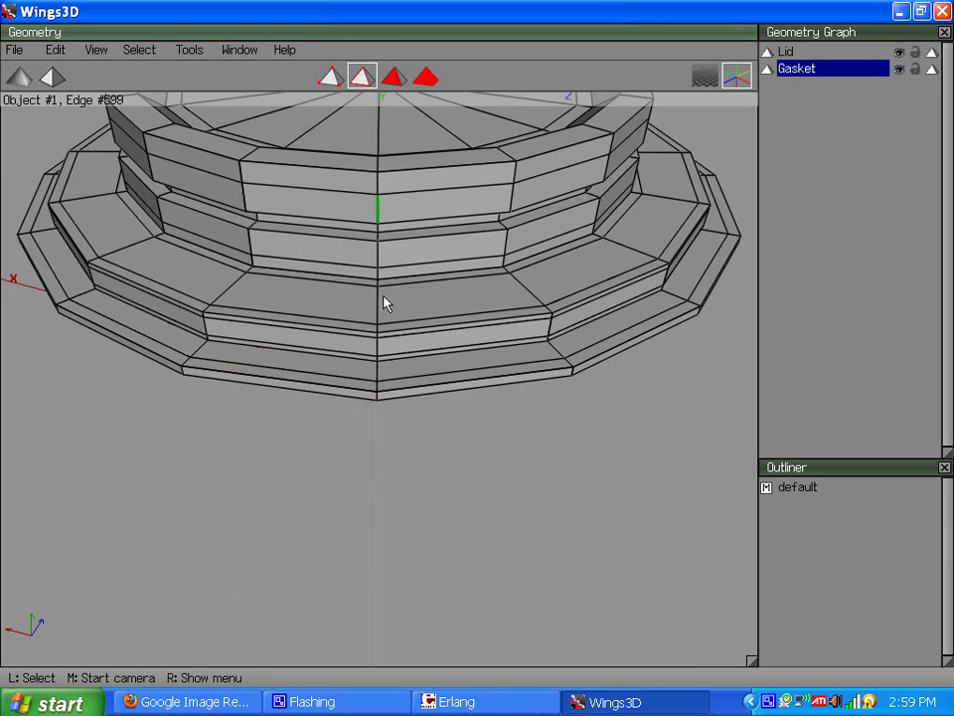
{"action": "left_click", "coordinate": [379, 401]}
{"action": "key", "text": "l"}
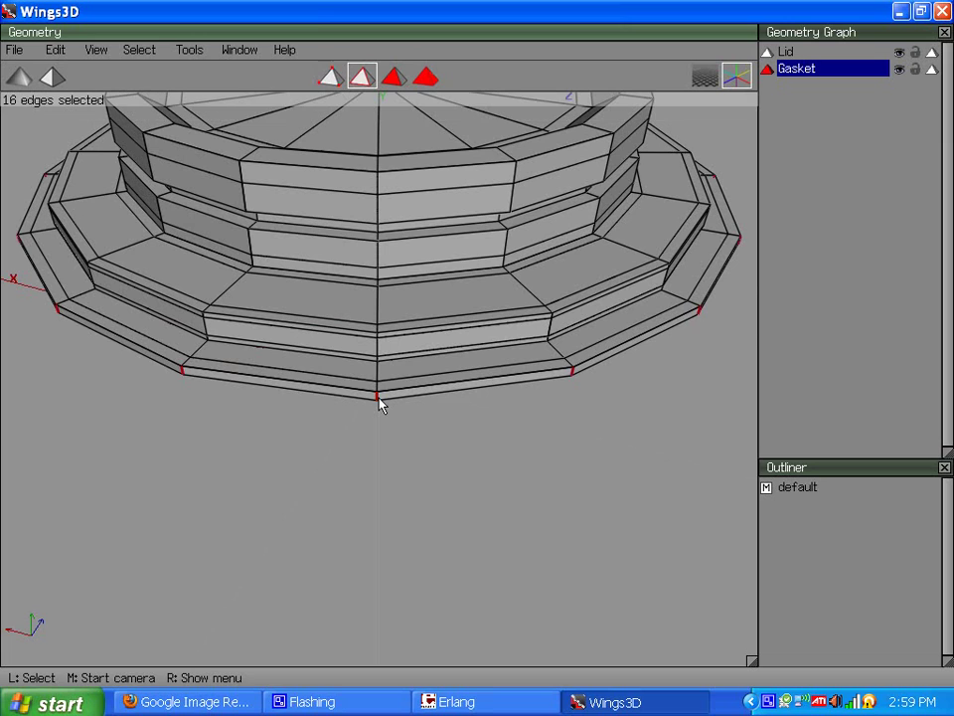
{"action": "left_click", "coordinate": [393, 77]}
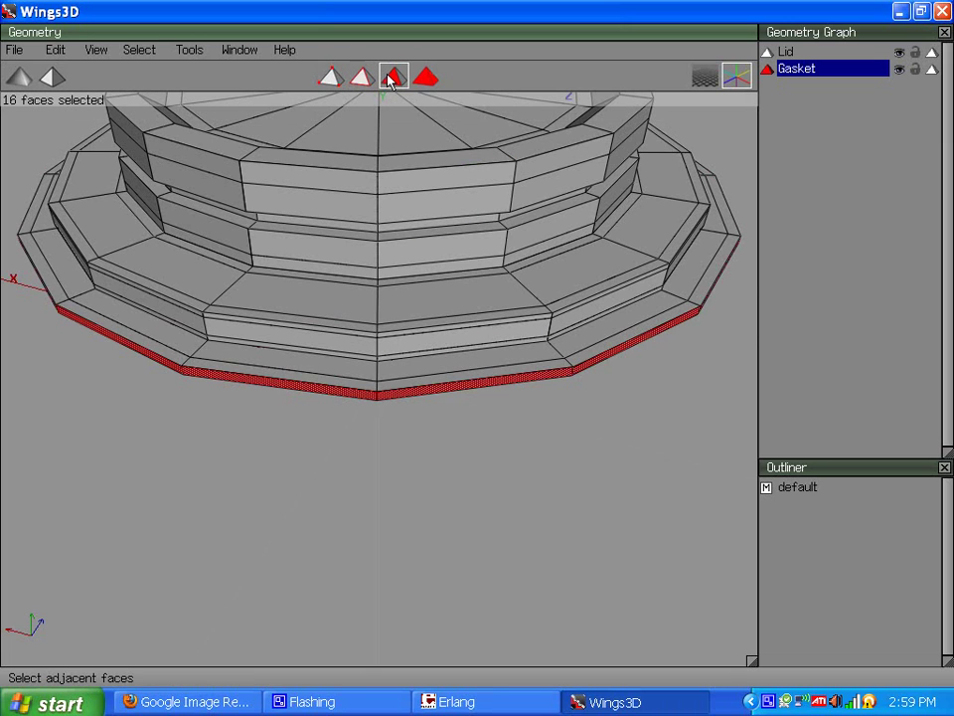
{"action": "key", "text": "plus"}
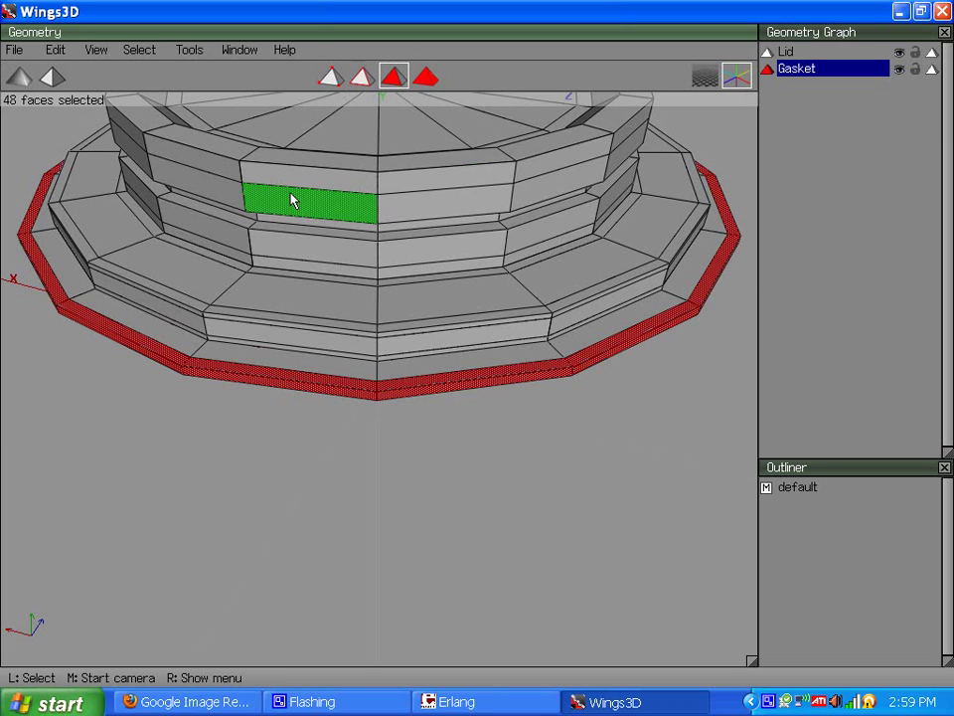
Scale the bottom rim faces radially around Y to about 95.4%.
{"action": "right_click", "coordinate": [311, 170]}
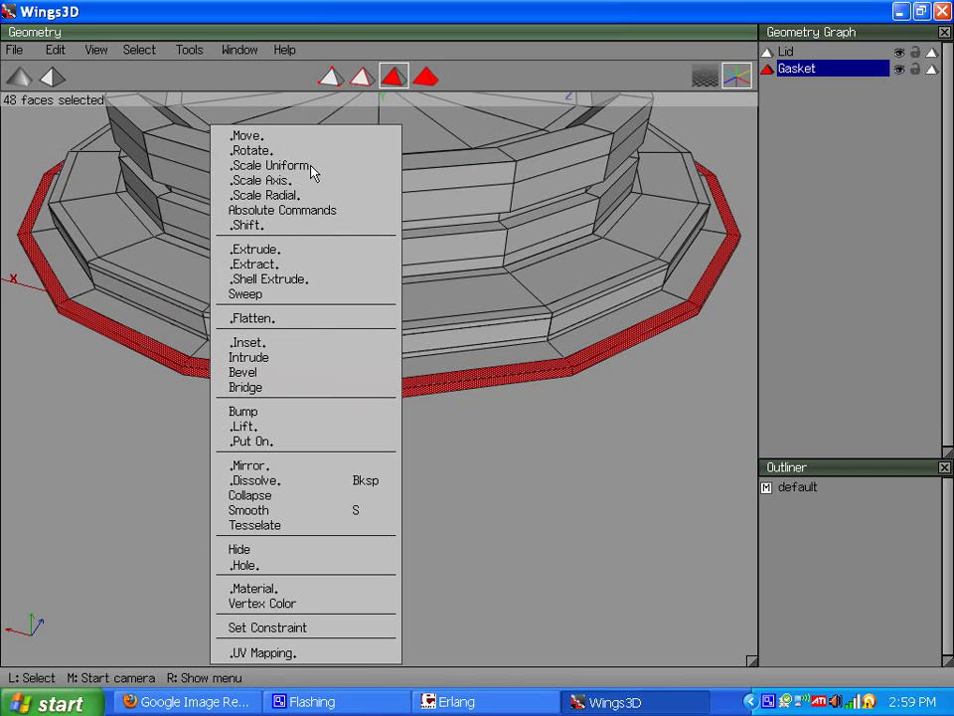
{"action": "left_click", "coordinate": [311, 195]}
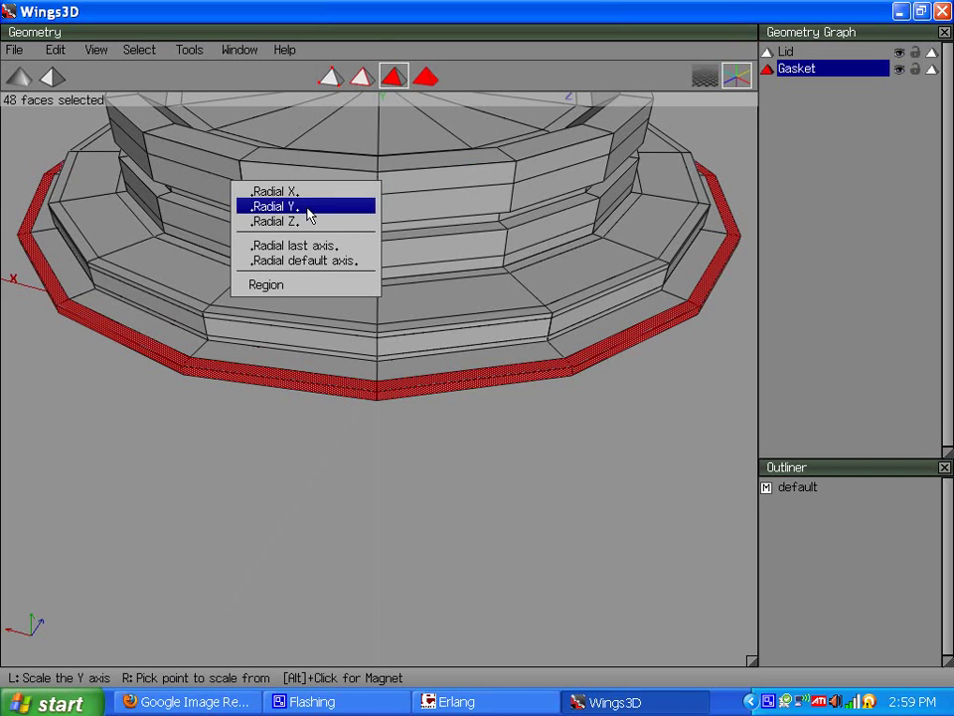
{"action": "left_click", "coordinate": [308, 210]}
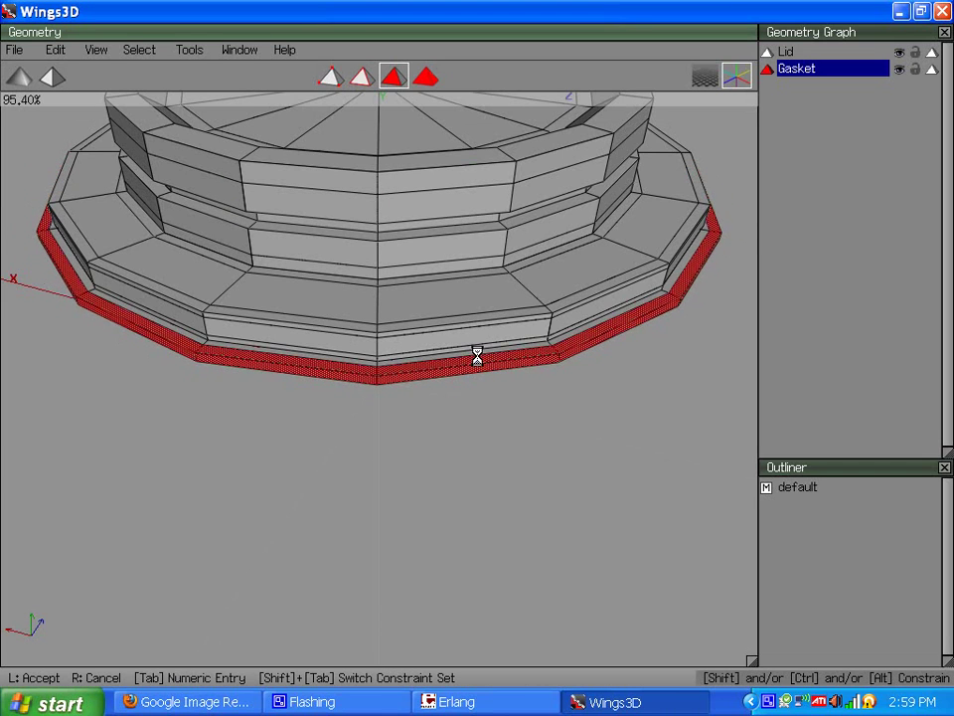
{"action": "left_click", "coordinate": [300, 213]}
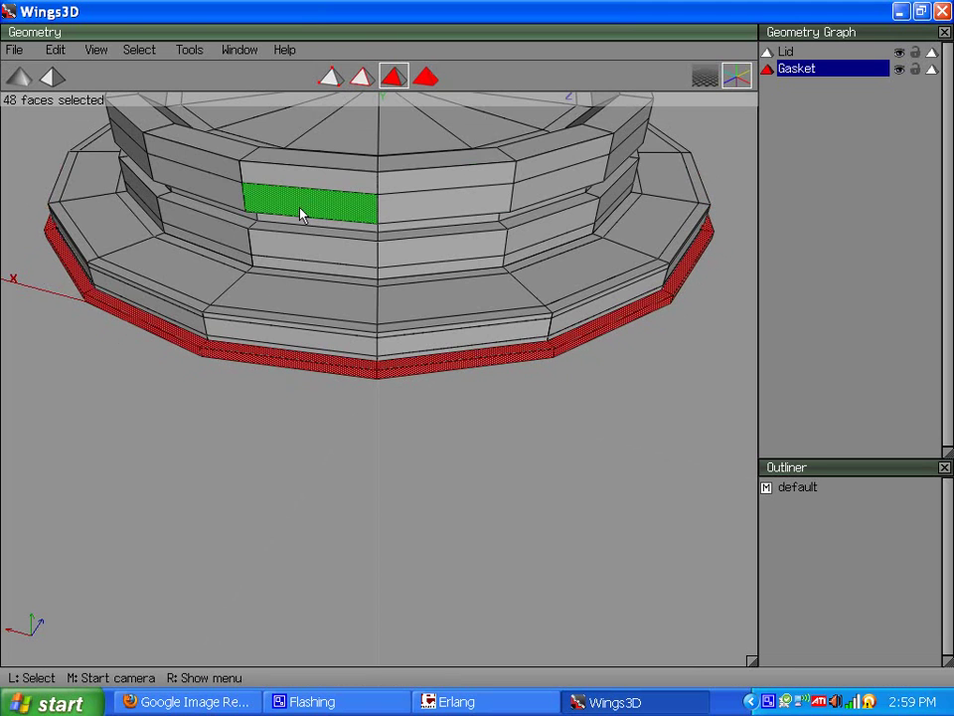
{"action": "key", "text": "space"}
Hide the Gasket to expose the lid's underside.
{"action": "middle_click", "coordinate": [224, 200]}
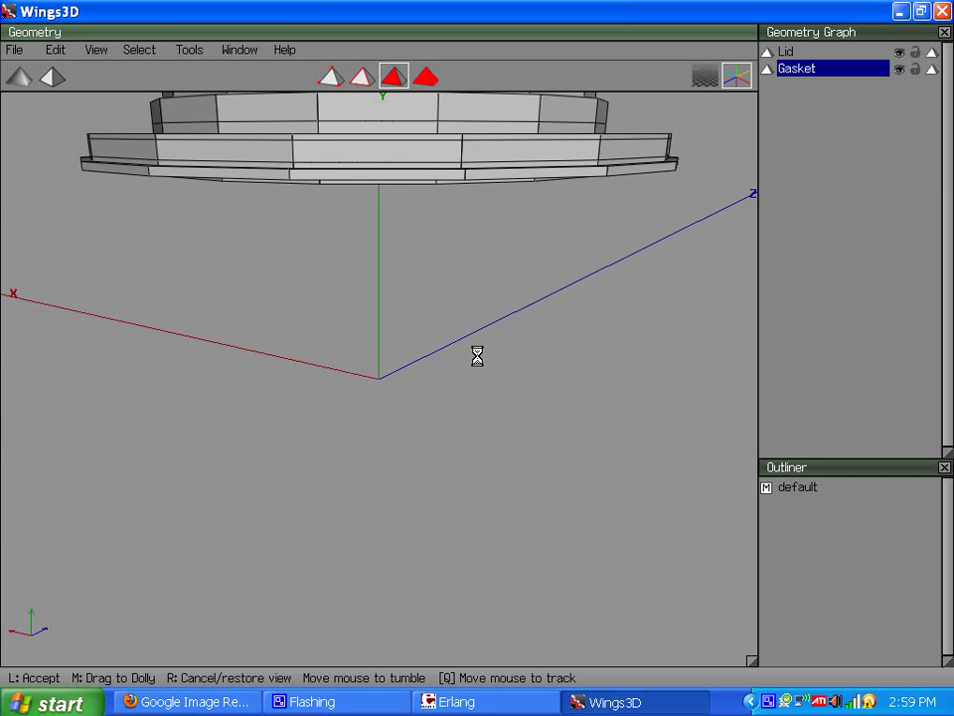
{"action": "left_click", "coordinate": [477, 355]}
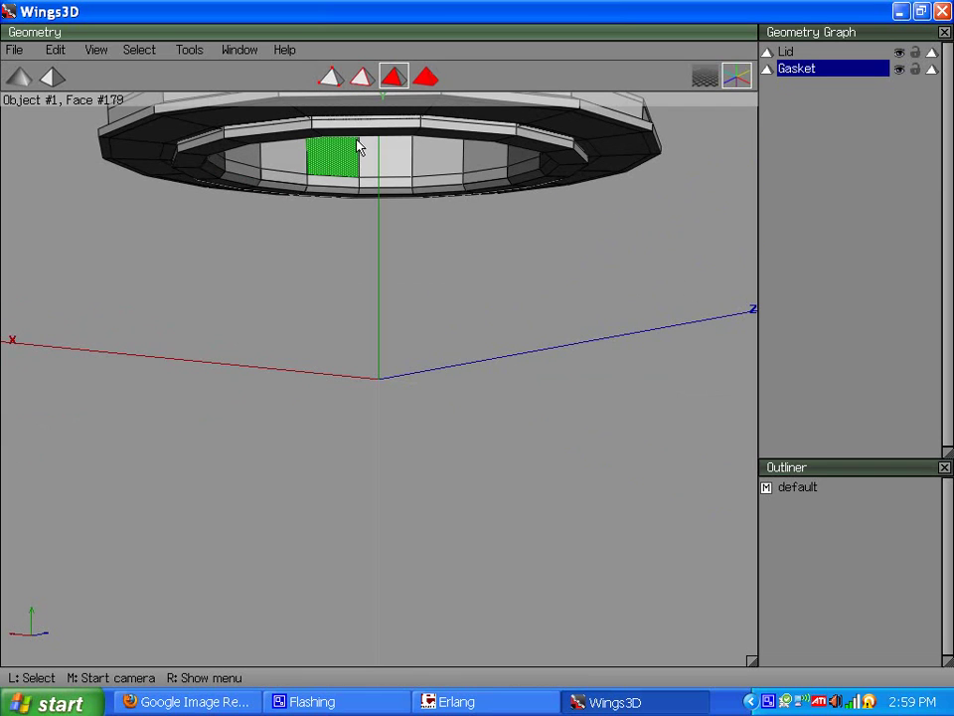
{"action": "left_click", "coordinate": [898, 71]}
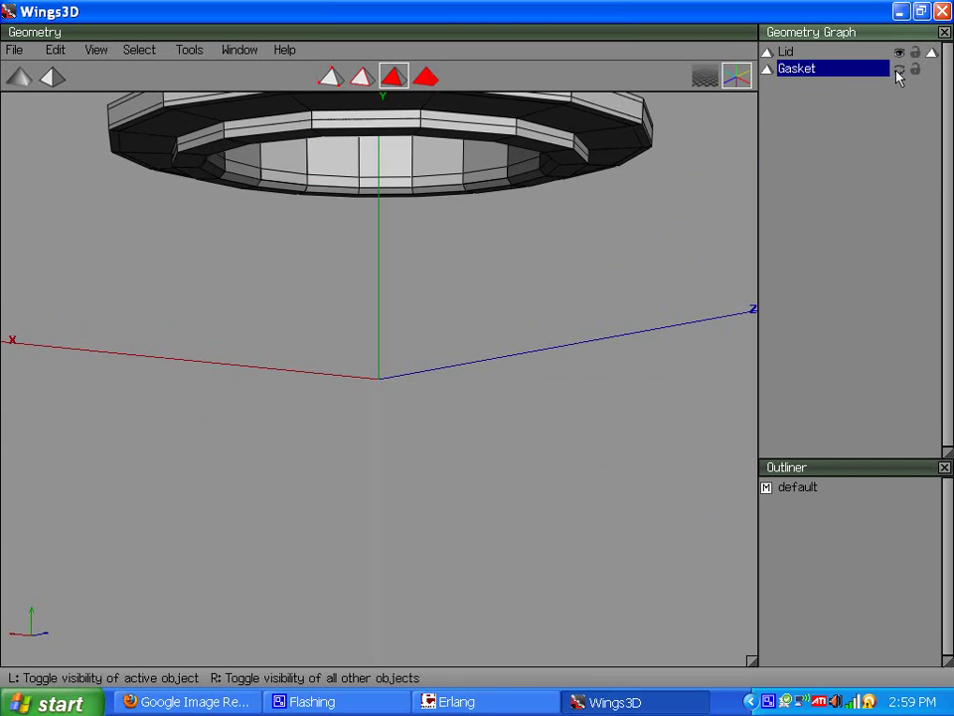
{"action": "middle_click", "coordinate": [566, 121]}
{"action": "left_click", "coordinate": [477, 355]}
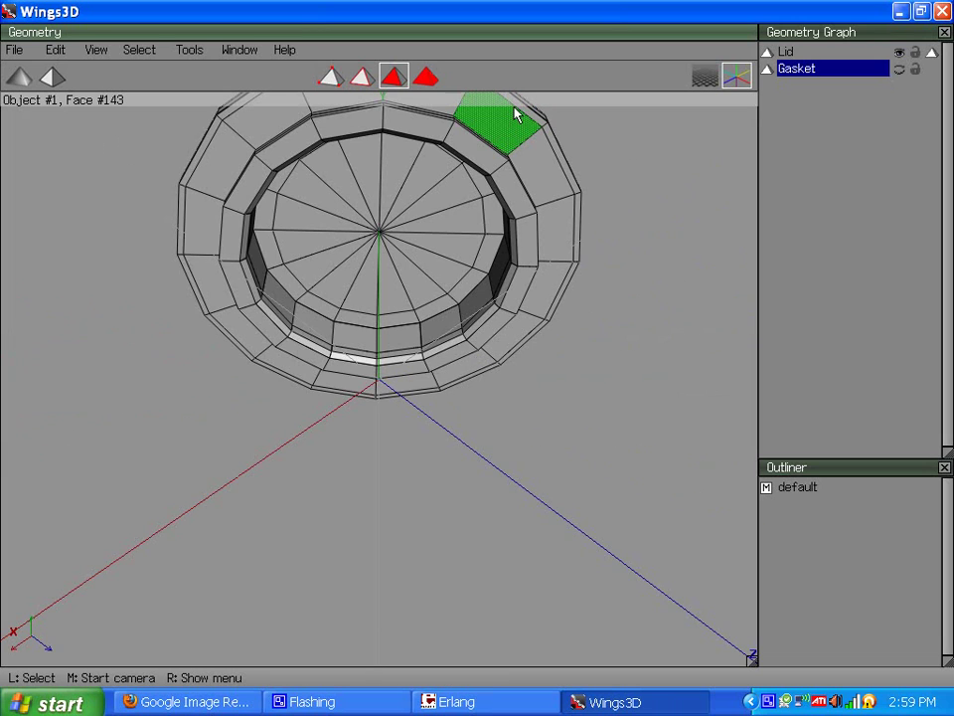
Select the lid's outer rim edge loop and convert it to faces.
{"action": "left_click", "coordinate": [362, 77]}
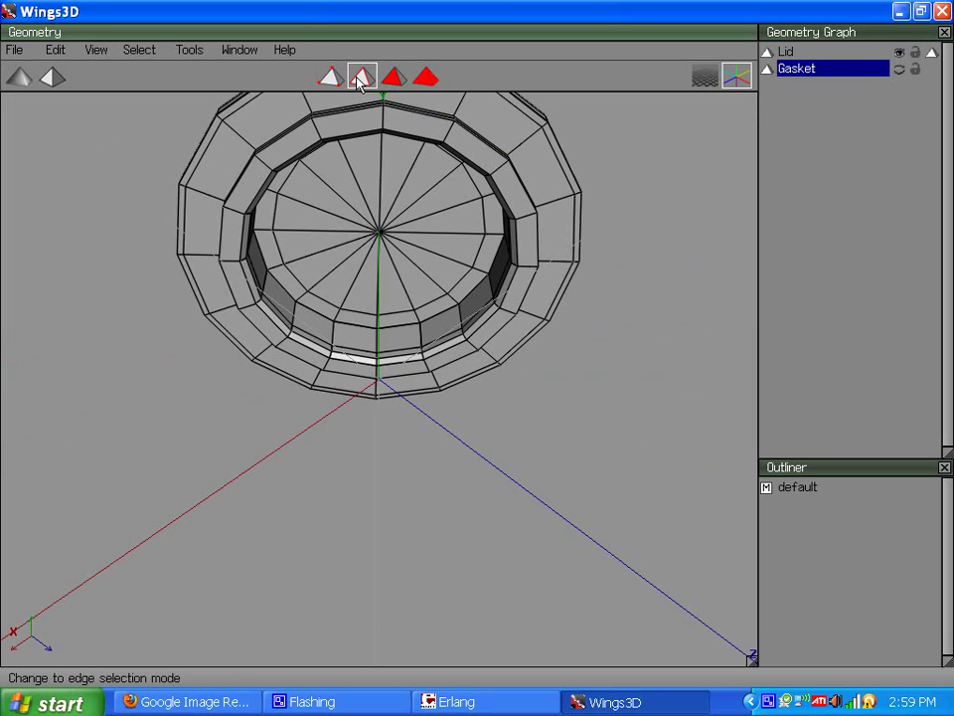
{"action": "left_click", "coordinate": [512, 121]}
{"action": "key", "text": "l"}
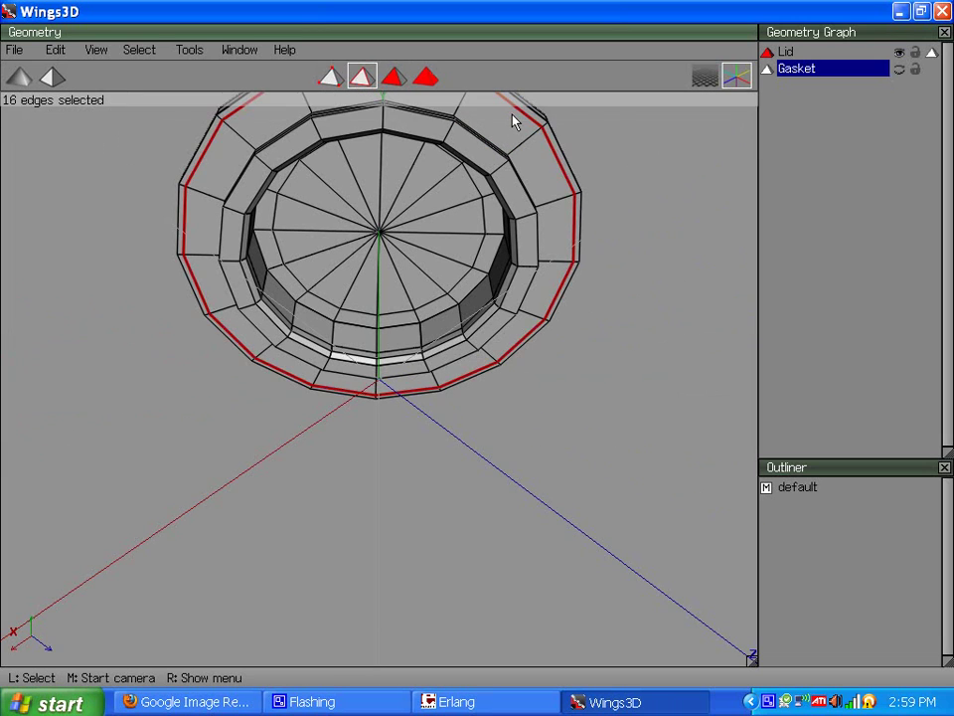
{"action": "left_click", "coordinate": [393, 77]}
Shell-extrude the rim faces along Y into the new object Lid_extract3.
{"action": "middle_click", "coordinate": [477, 354]}
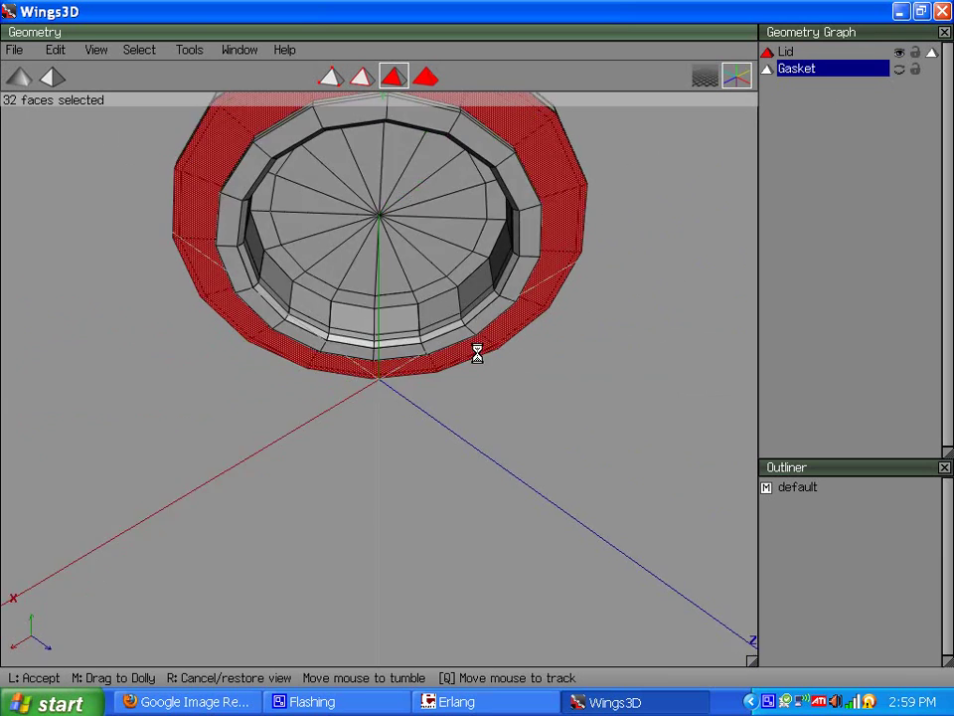
{"action": "left_click", "coordinate": [477, 355]}
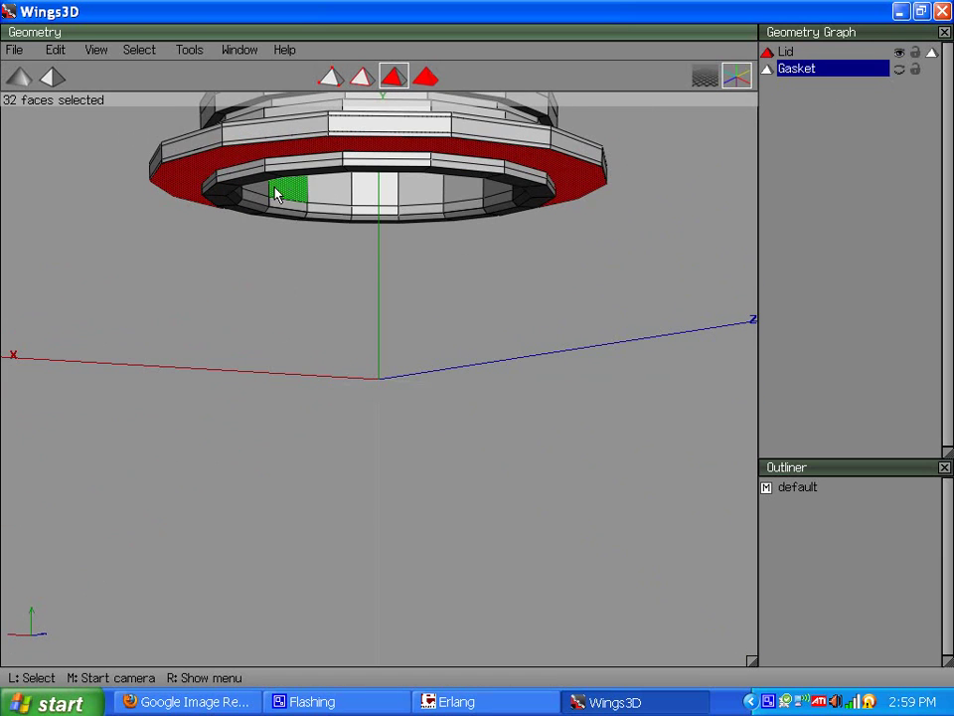
{"action": "right_click", "coordinate": [262, 174]}
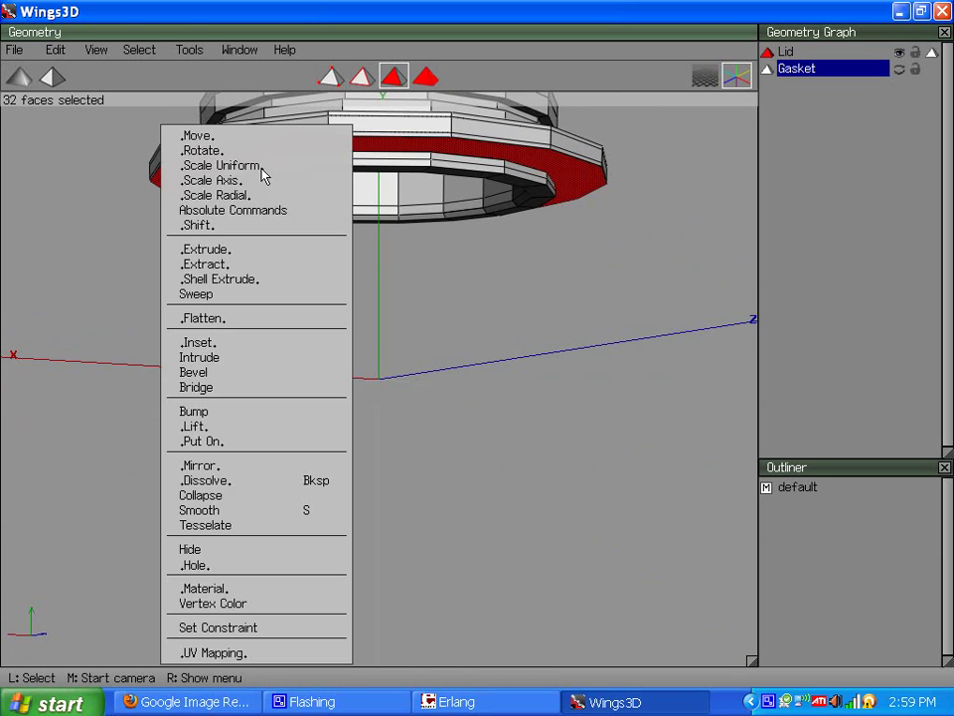
{"action": "left_click", "coordinate": [249, 279]}
{"action": "left_click", "coordinate": [229, 318]}
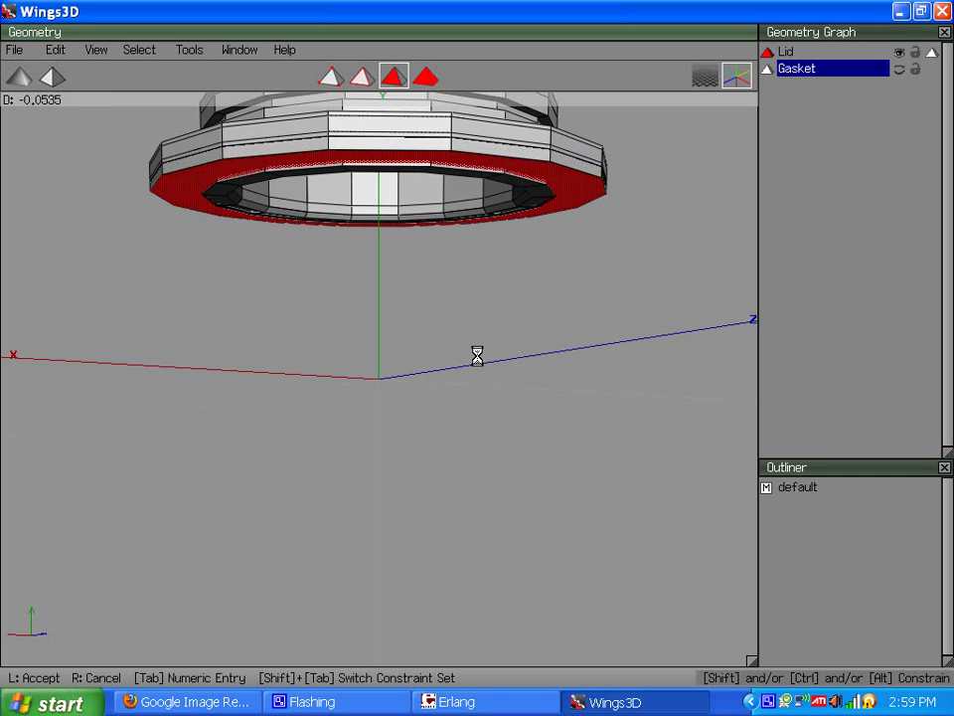
{"action": "left_click", "coordinate": [477, 355]}
Move the Lid_extract3 ring down along Y below the lid.
{"action": "left_click", "coordinate": [425, 77]}
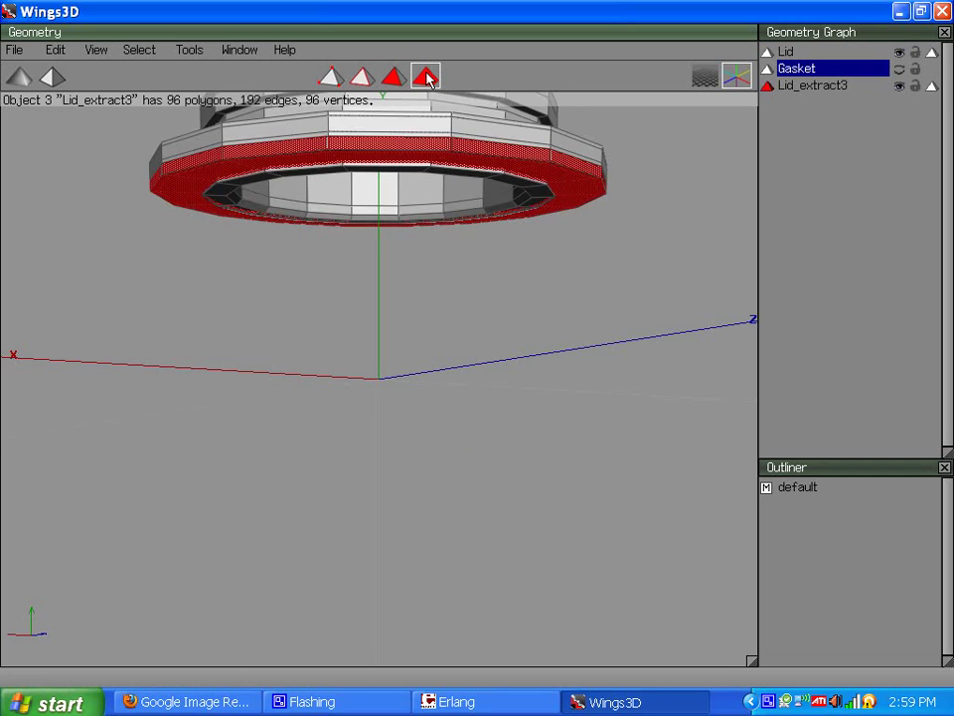
{"action": "right_click", "coordinate": [333, 152]}
{"action": "left_click", "coordinate": [332, 152]}
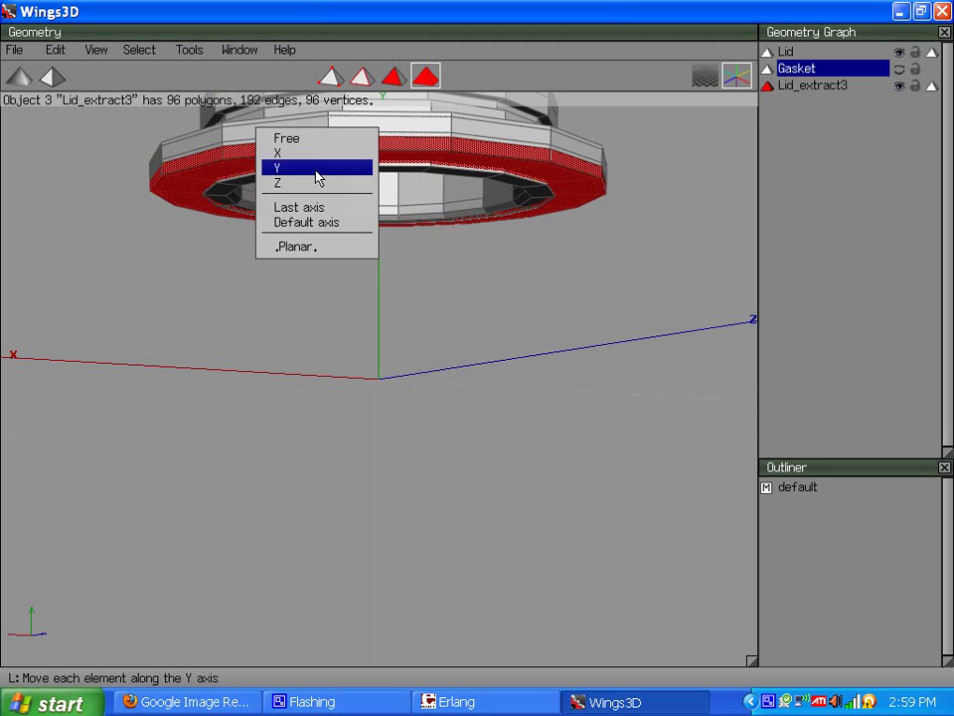
{"action": "left_click", "coordinate": [317, 177]}
{"action": "left_click", "coordinate": [477, 355]}
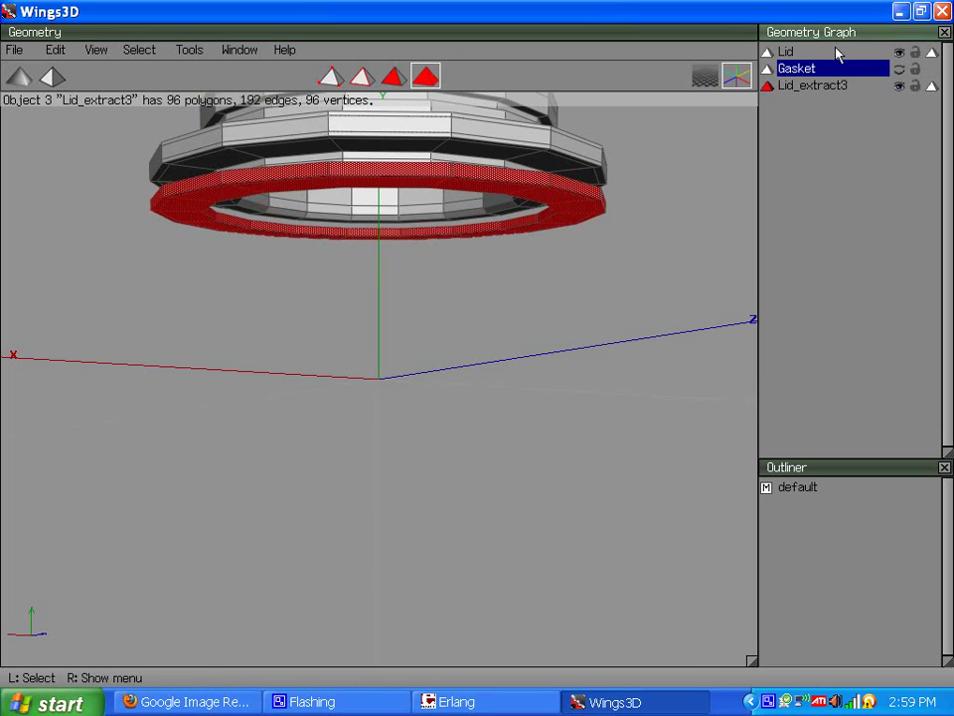
Start another vertical Y move of the ring.
{"action": "right_click", "coordinate": [426, 124]}
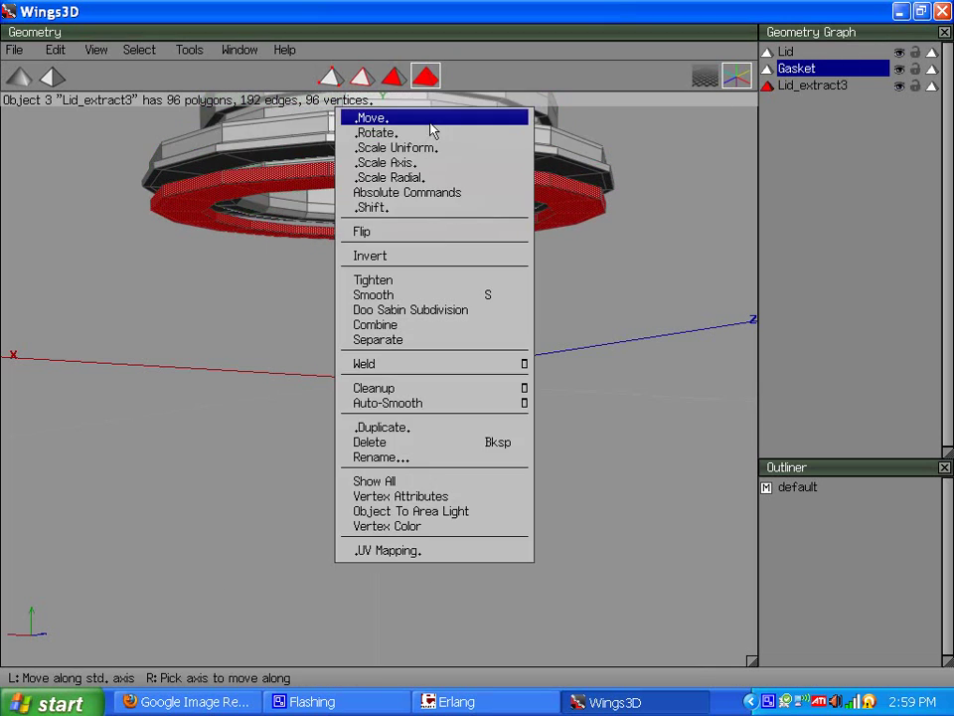
{"action": "left_click", "coordinate": [425, 121]}
{"action": "left_click", "coordinate": [409, 151]}
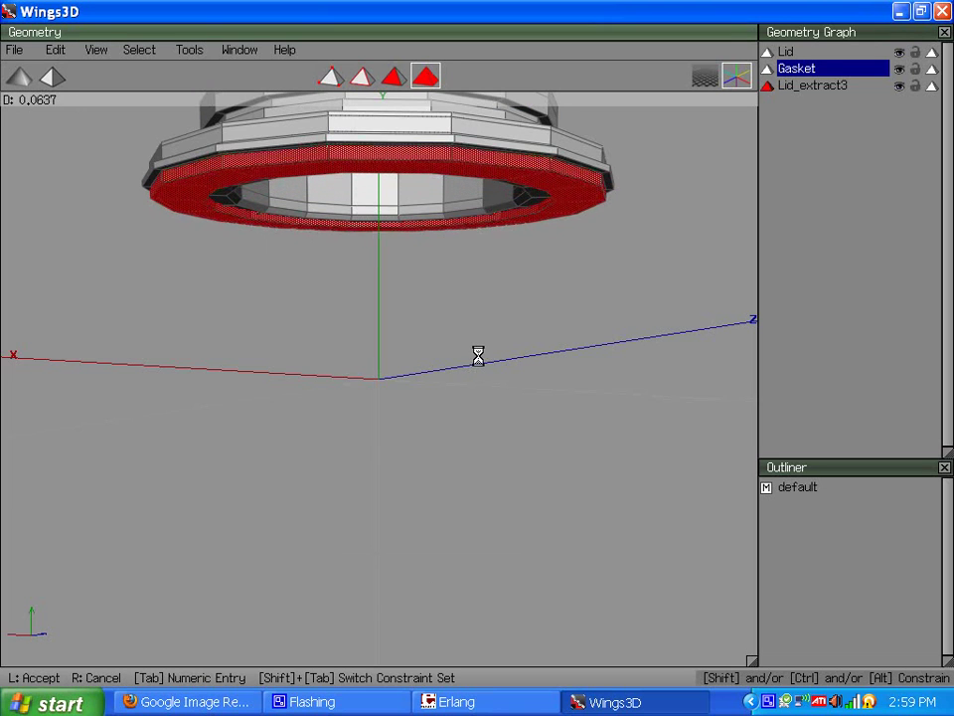